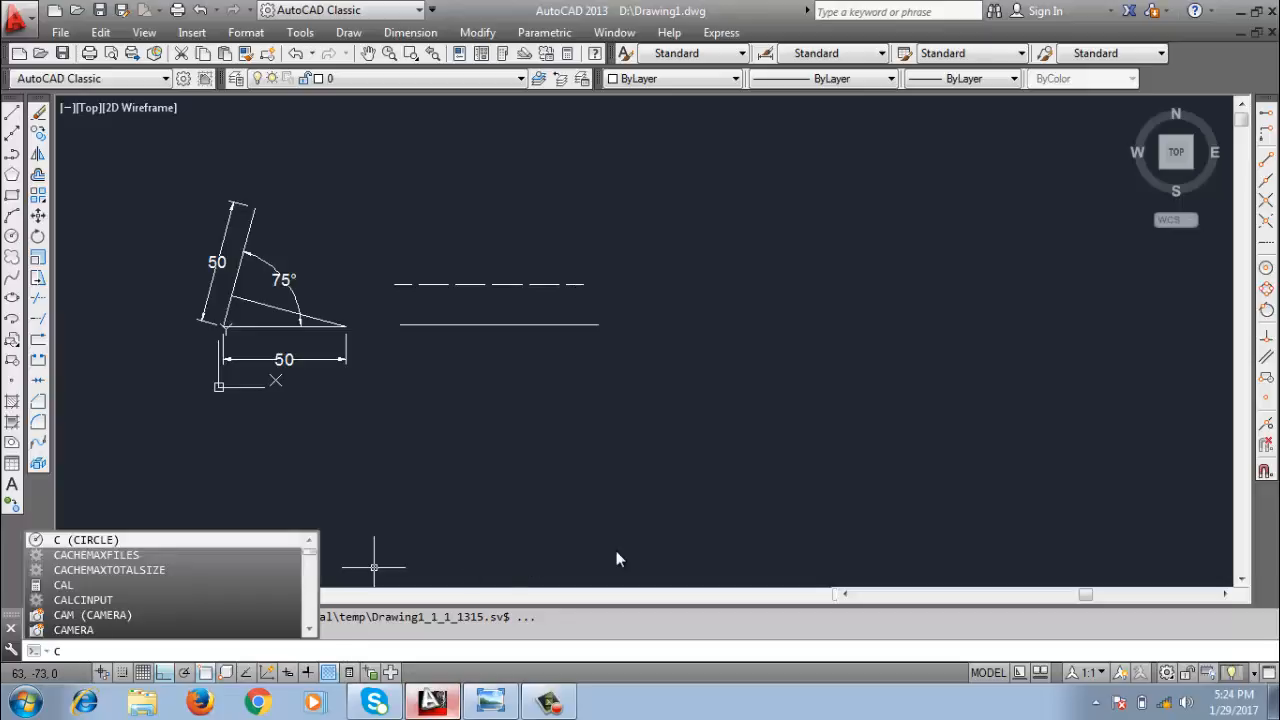
# Draw a circle of diameter 50 in the empty area to the right of the two horizontal lines.
pyautogui.press('Return')
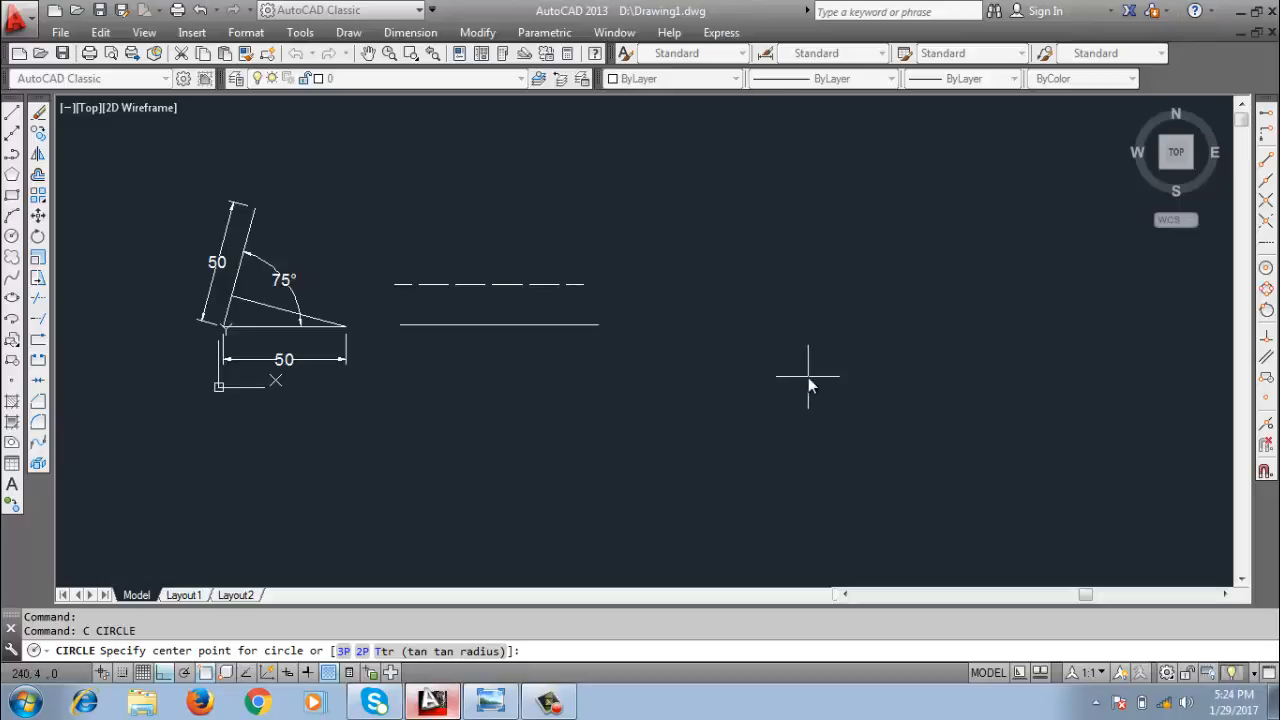
pyautogui.click(825, 321)
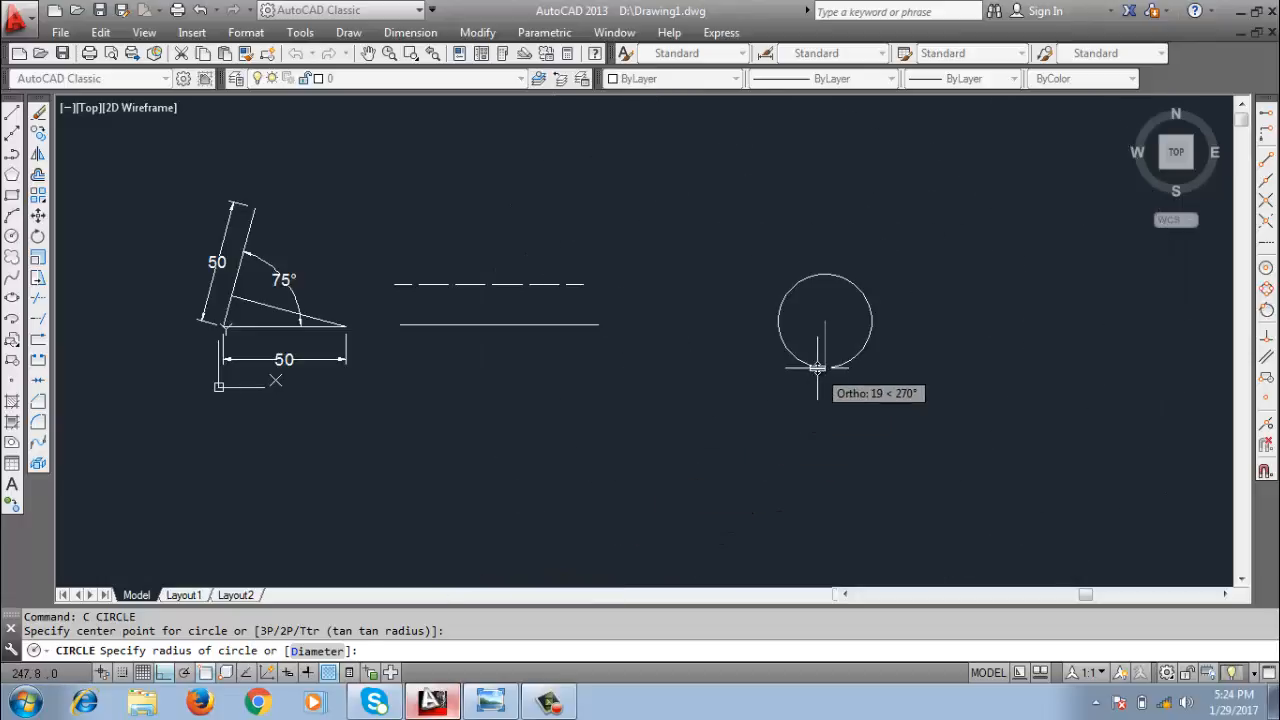
pyautogui.scroll(2, 841, 337)
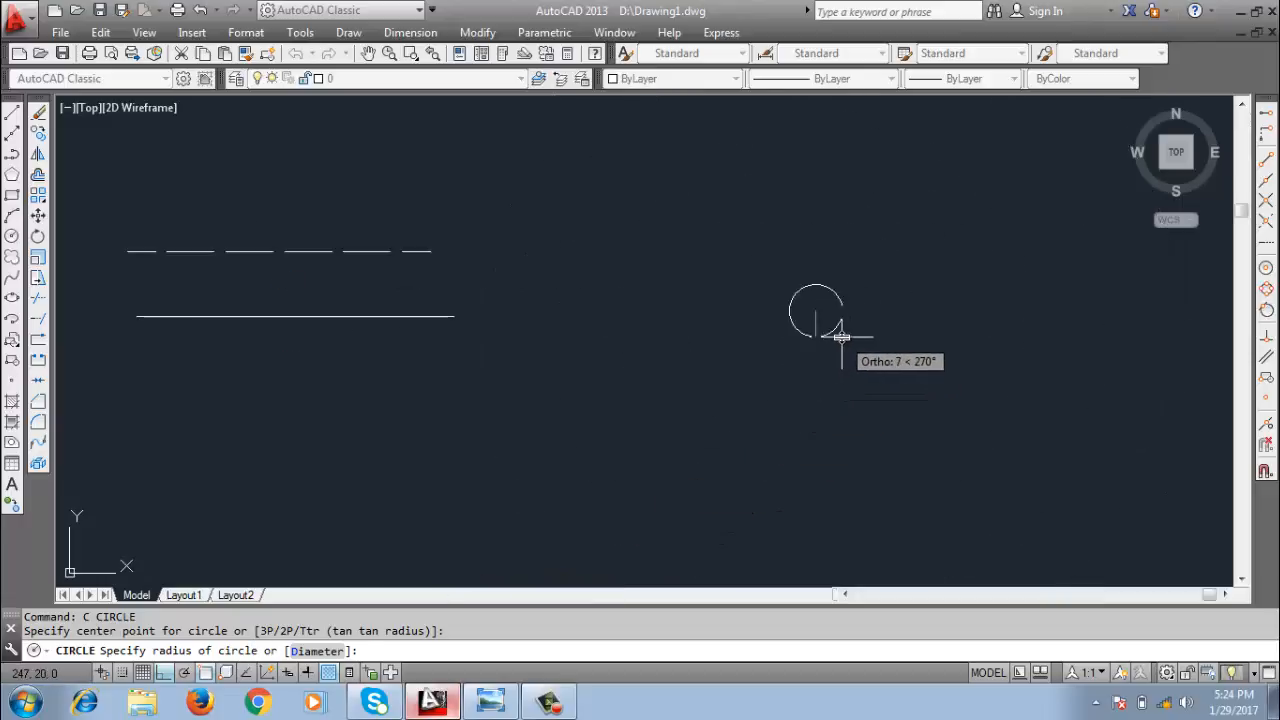
pyautogui.scroll(4, 841, 337)
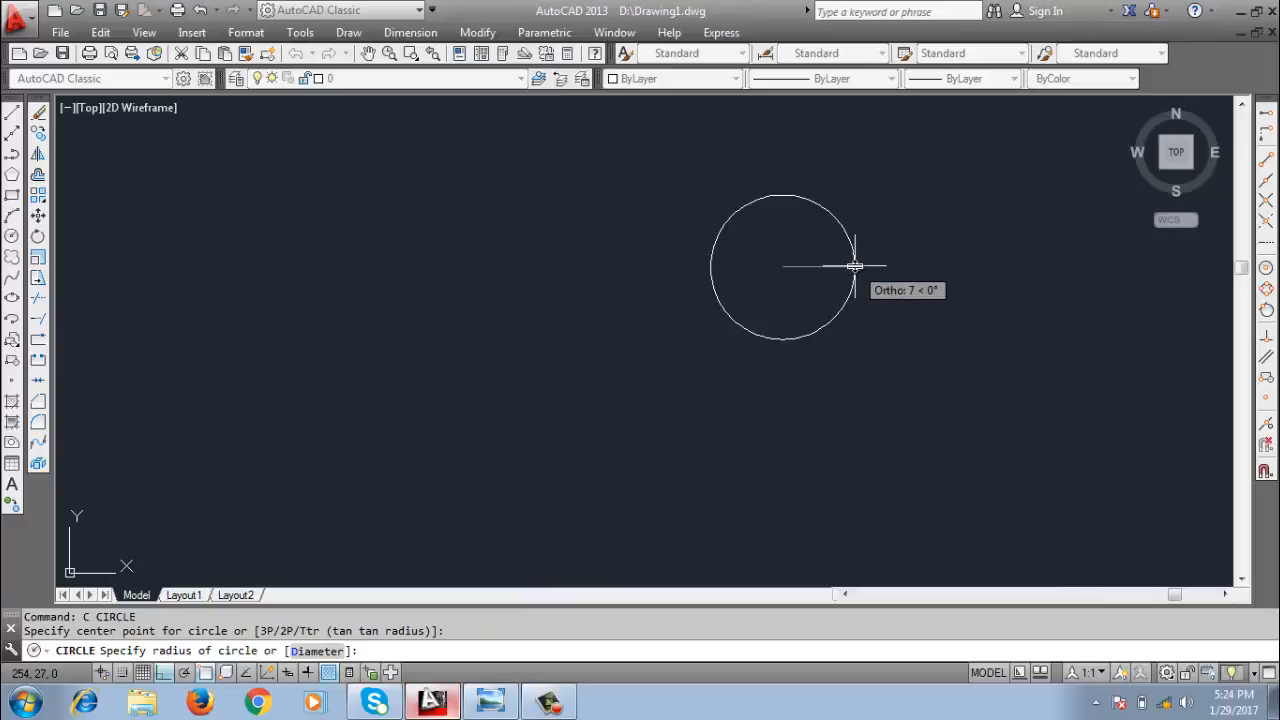
pyautogui.scroll(4, 855, 266)
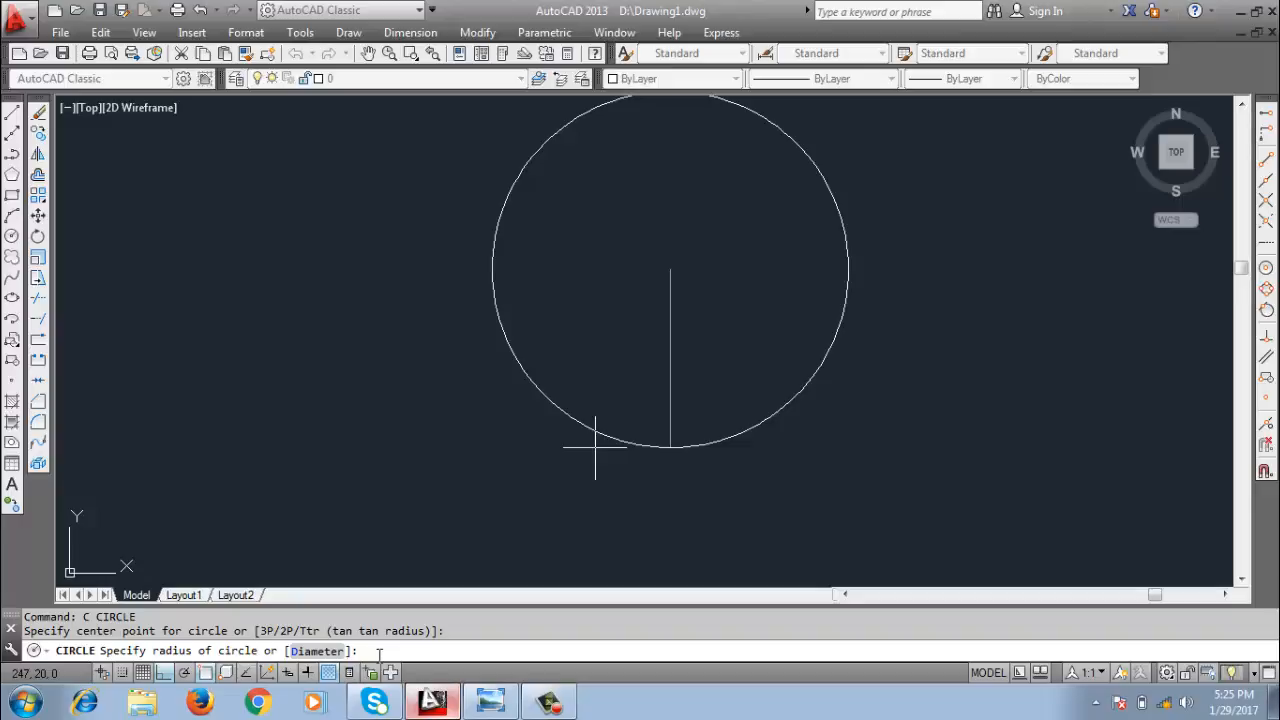
pyautogui.write('d')
pyautogui.press('Return')
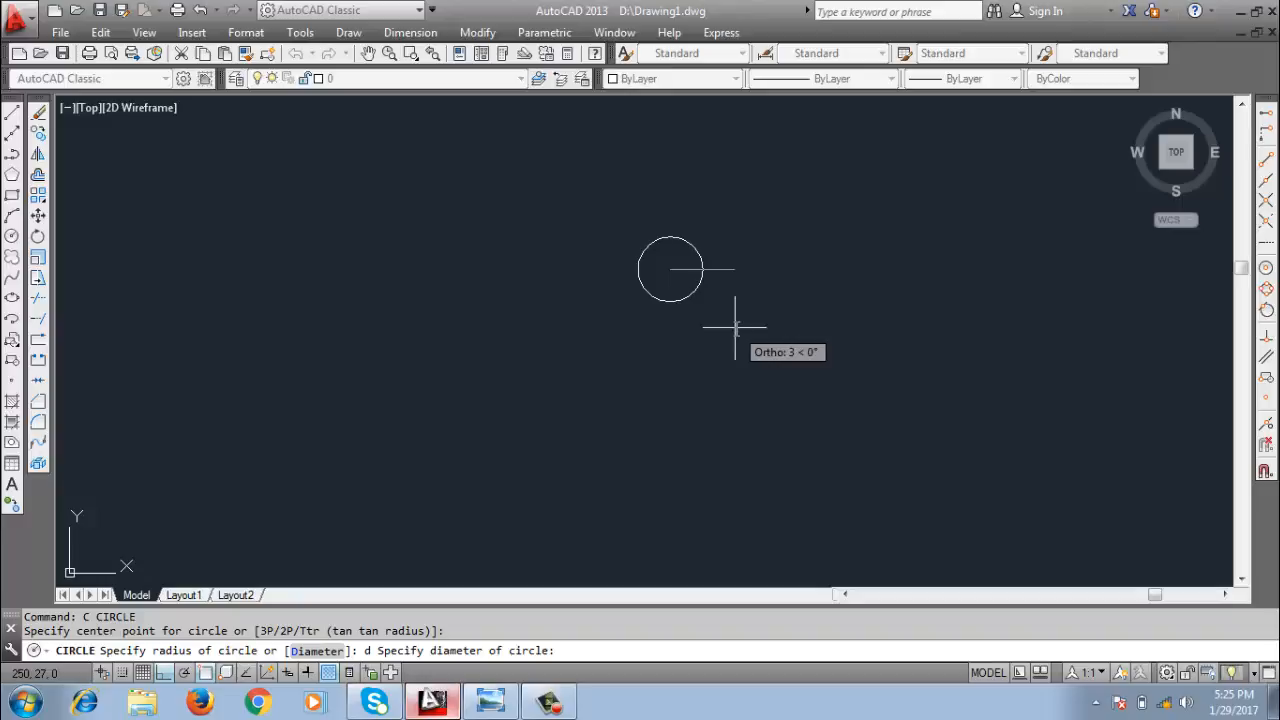
pyautogui.write('50')
pyautogui.press('Return')
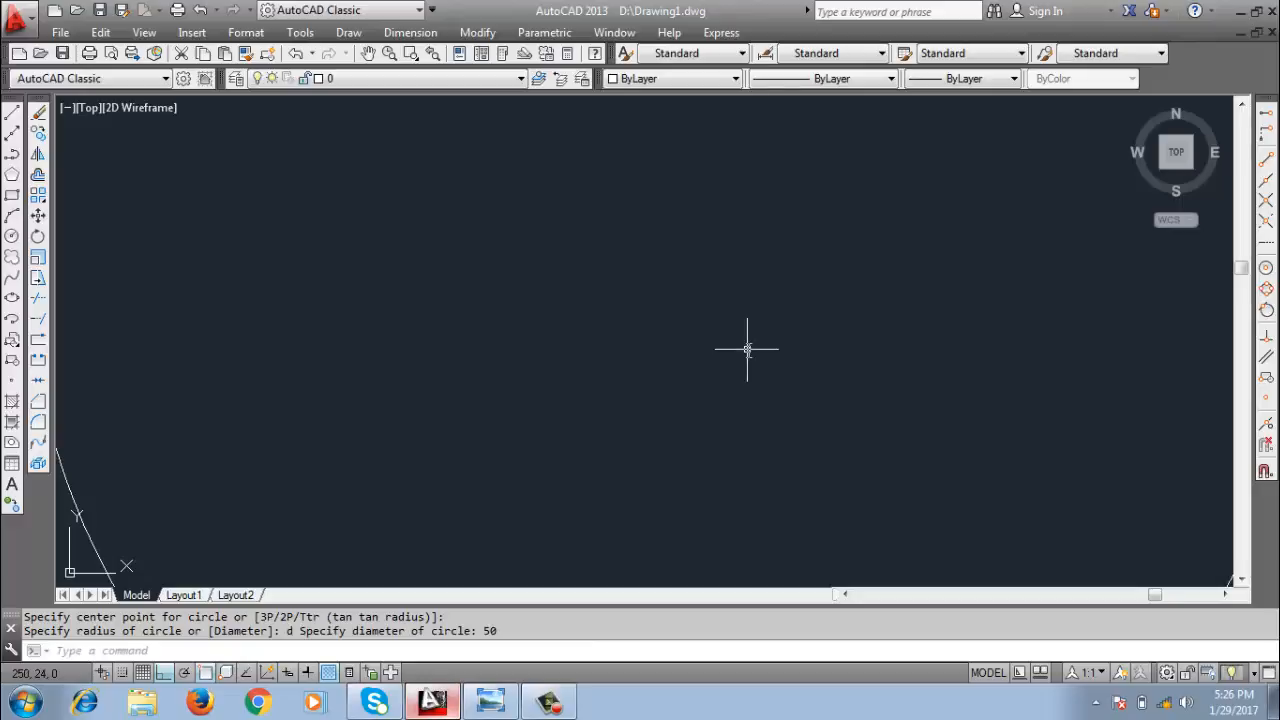
pyautogui.moveTo(766, 352); pyautogui.dragTo(636, 380, button='middle')
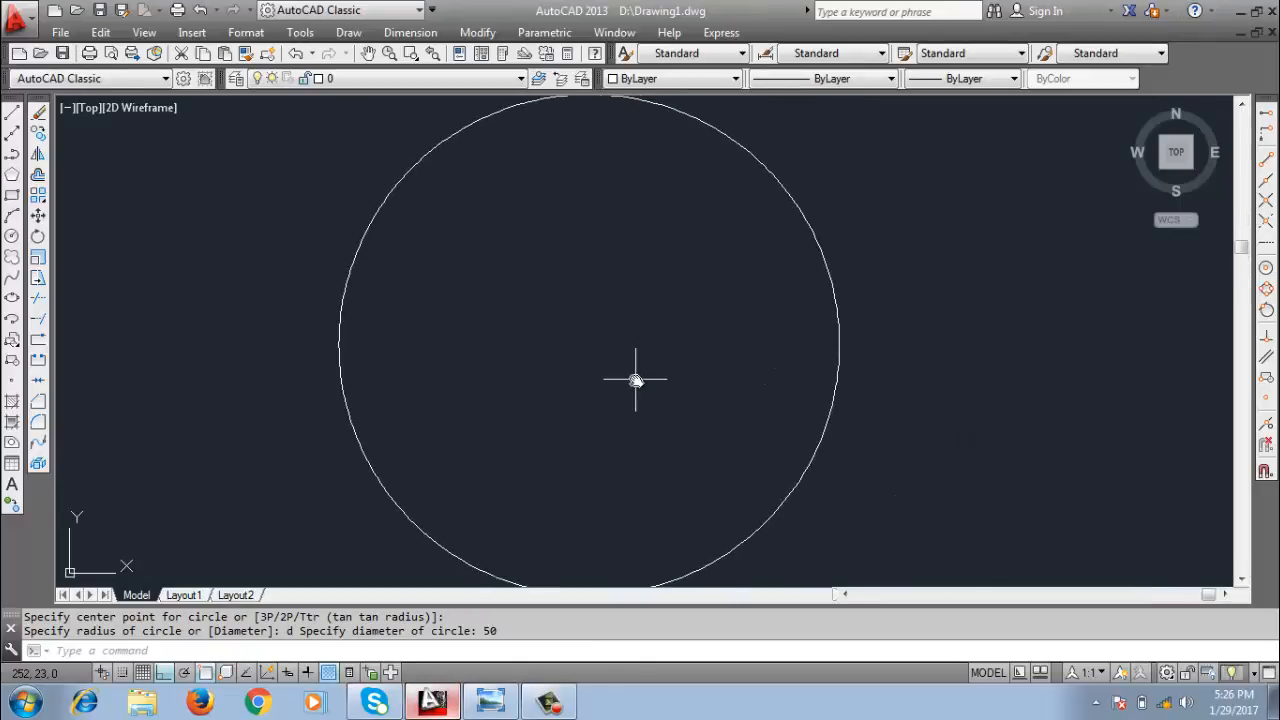
pyautogui.scroll(-2, 636, 380)
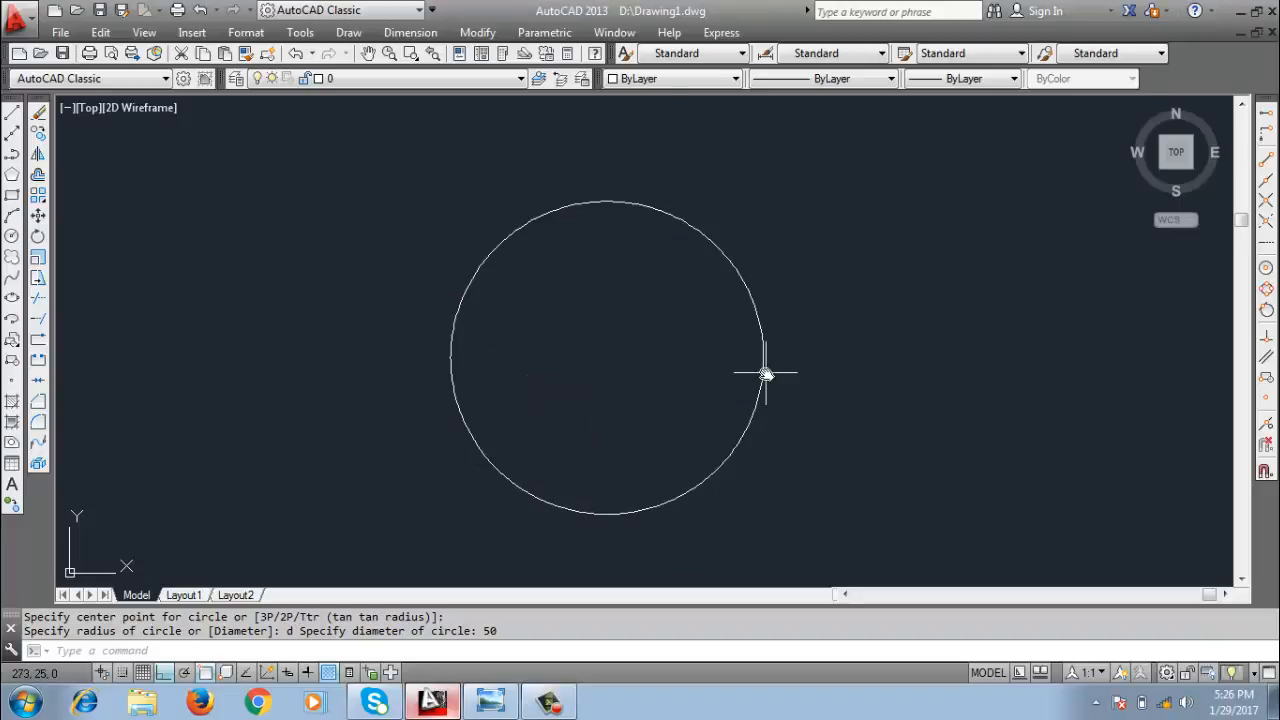
# Draw a second circle of radius 50, concentric with the diameter 50 circle.
pyautogui.moveTo(765, 374)
pyautogui.write('c')
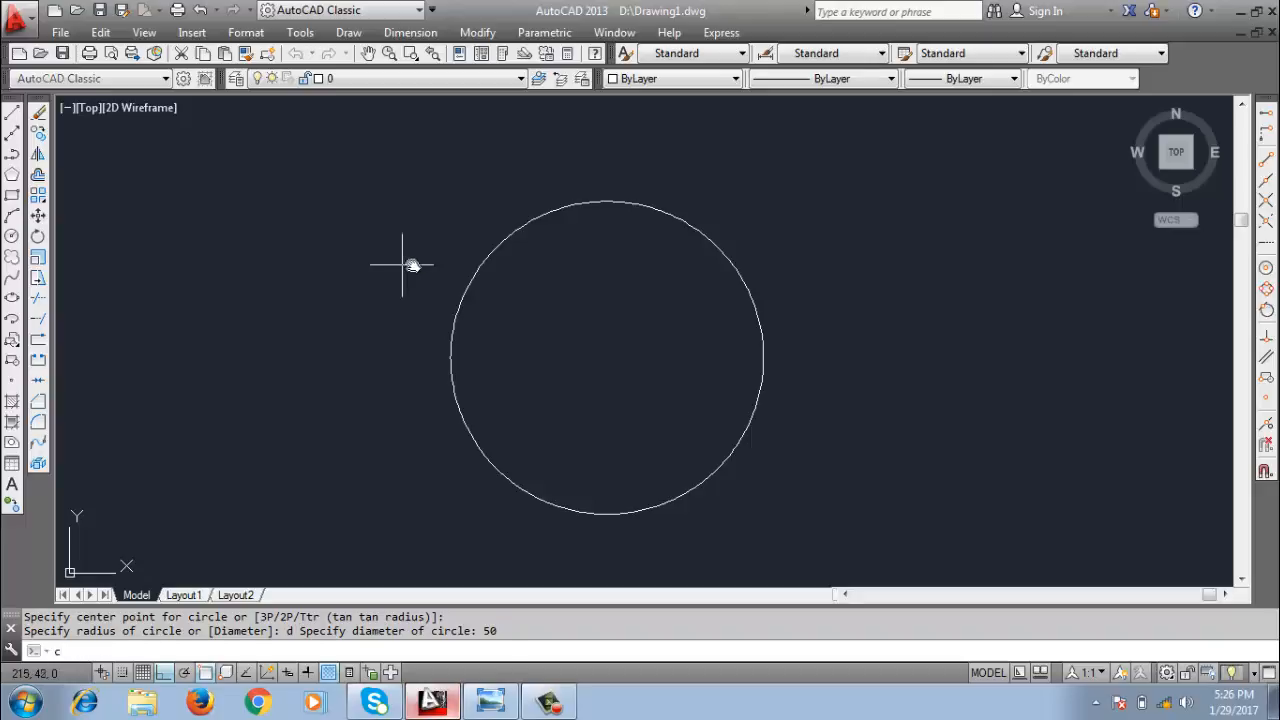
pyautogui.press('Return')
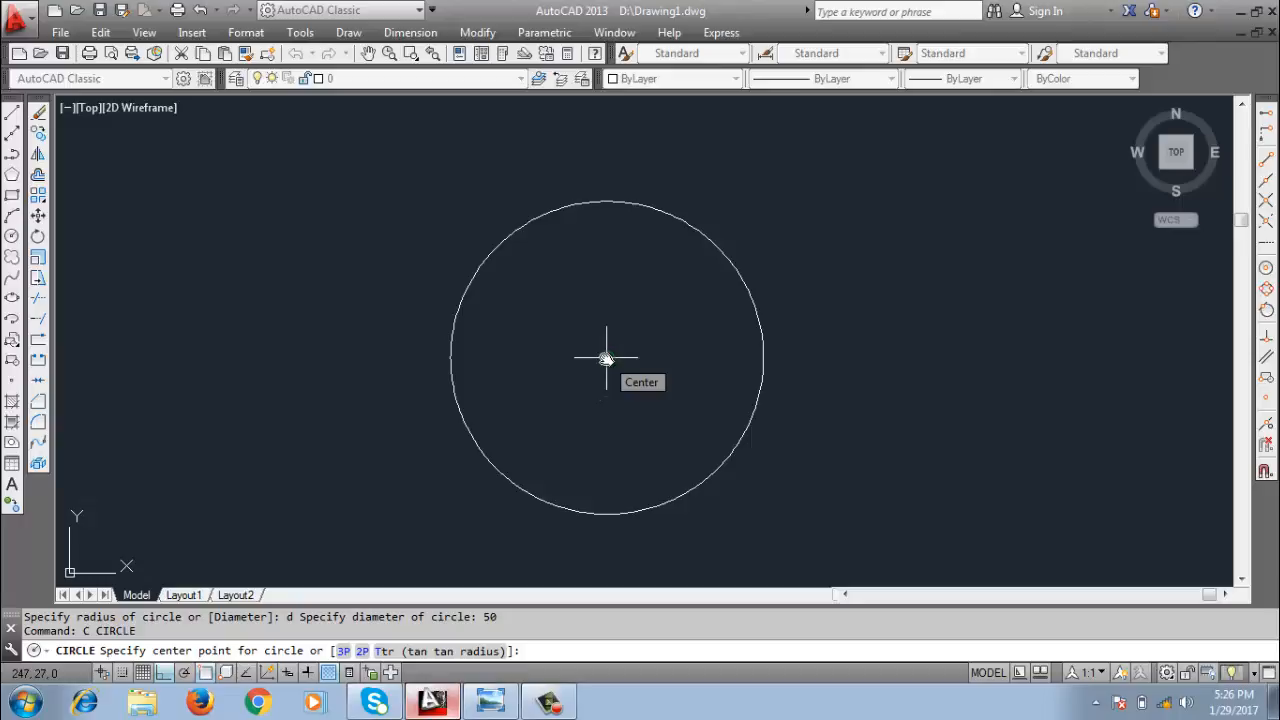
pyautogui.click(605, 358)
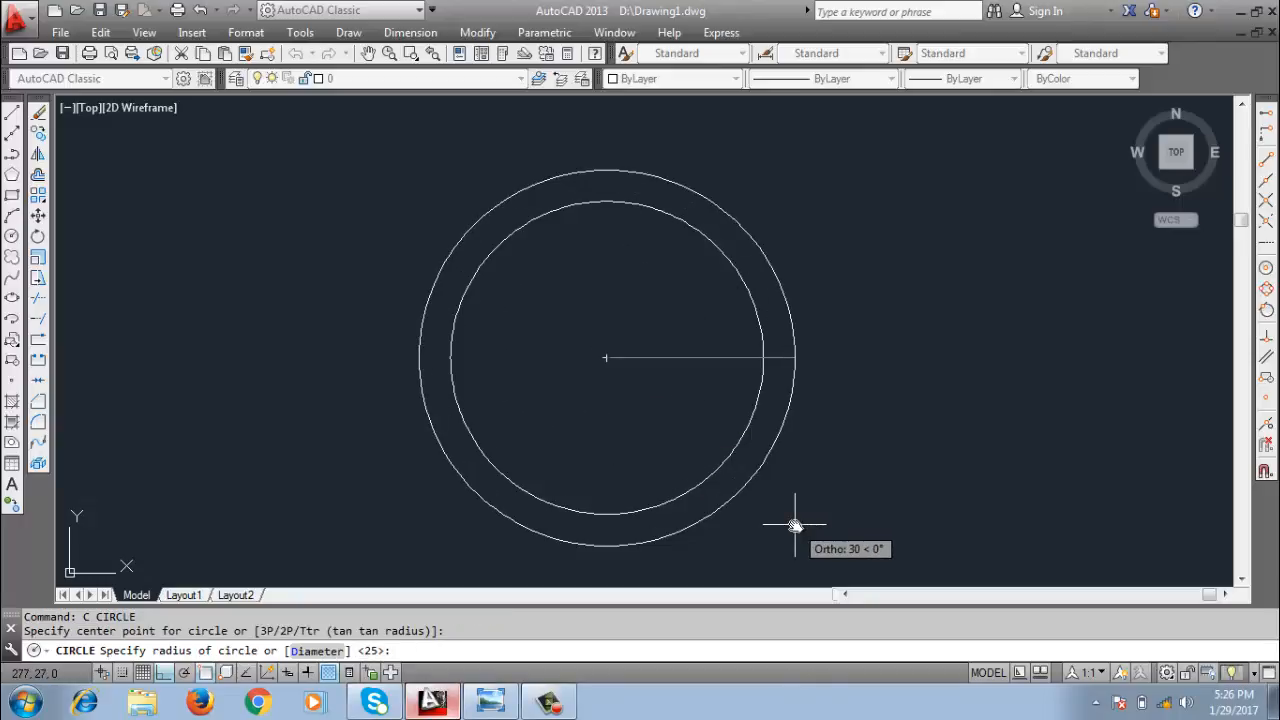
pyautogui.write('50')
pyautogui.press('Return')
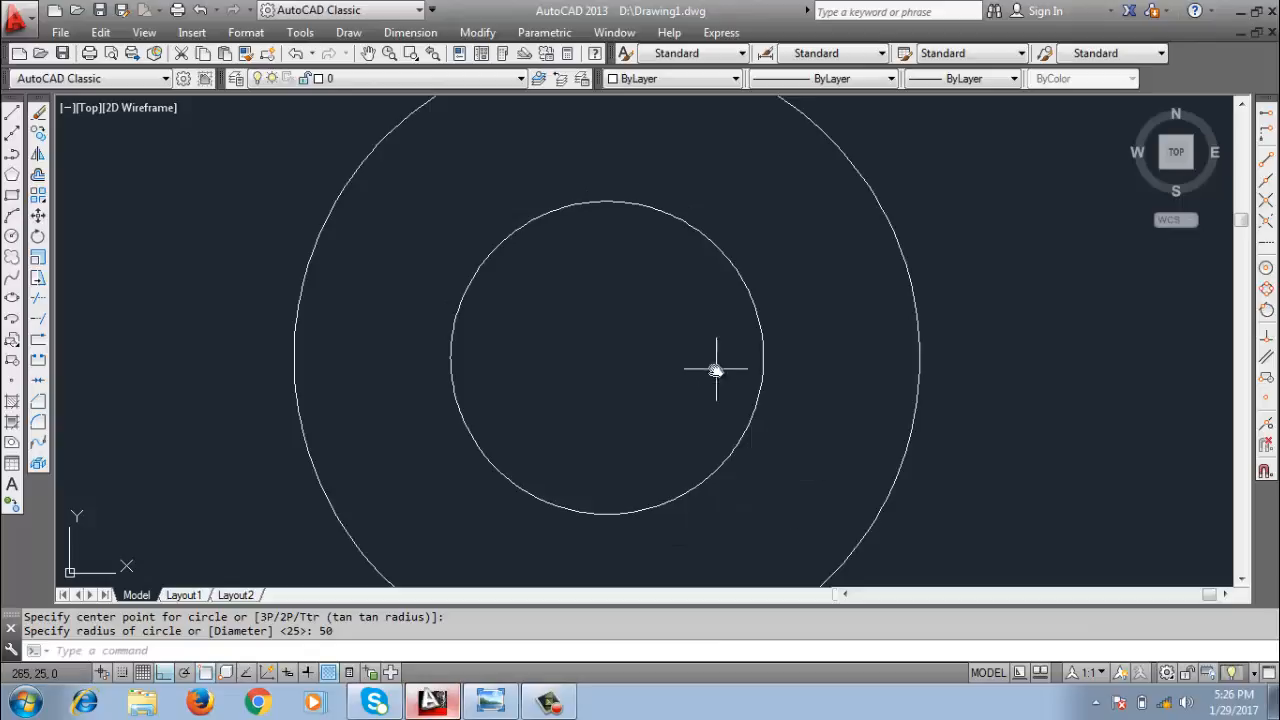
pyautogui.scroll(-2, 637, 372)
pyautogui.moveTo(637, 372); pyautogui.dragTo(601, 338, button='middle')
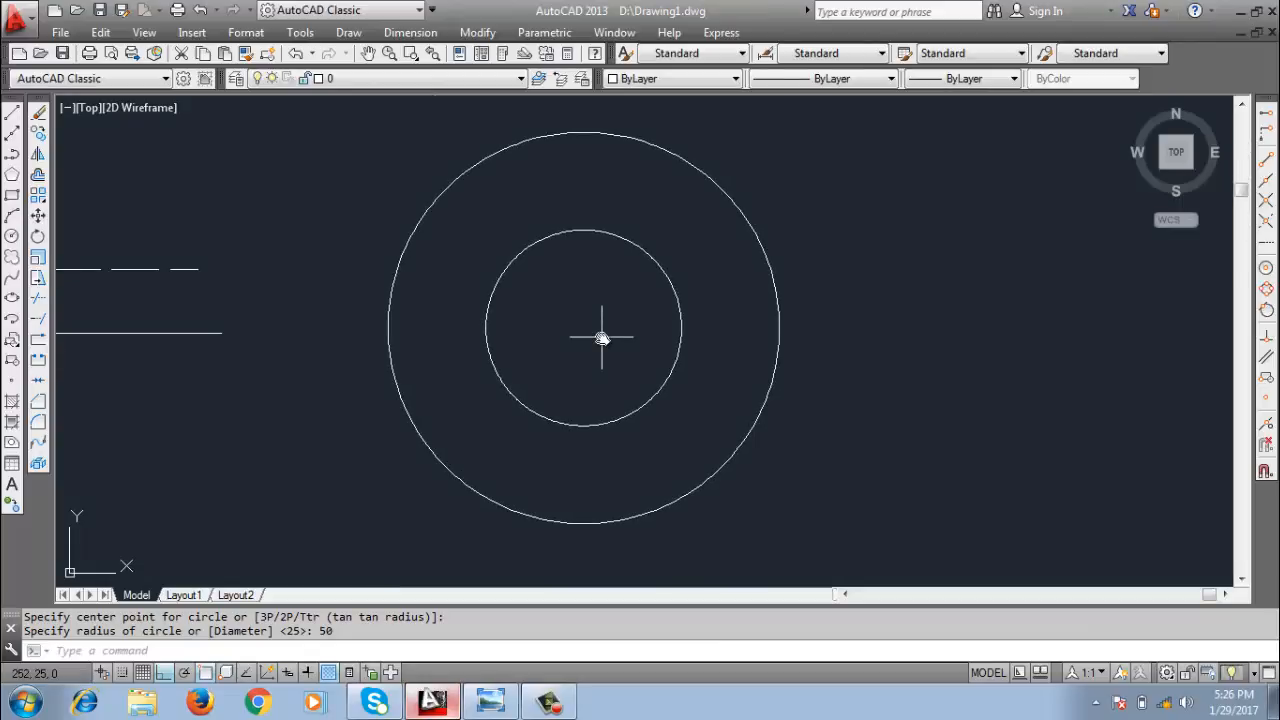
pyautogui.moveTo(567, 332); pyautogui.dragTo(565, 326, button='middle')
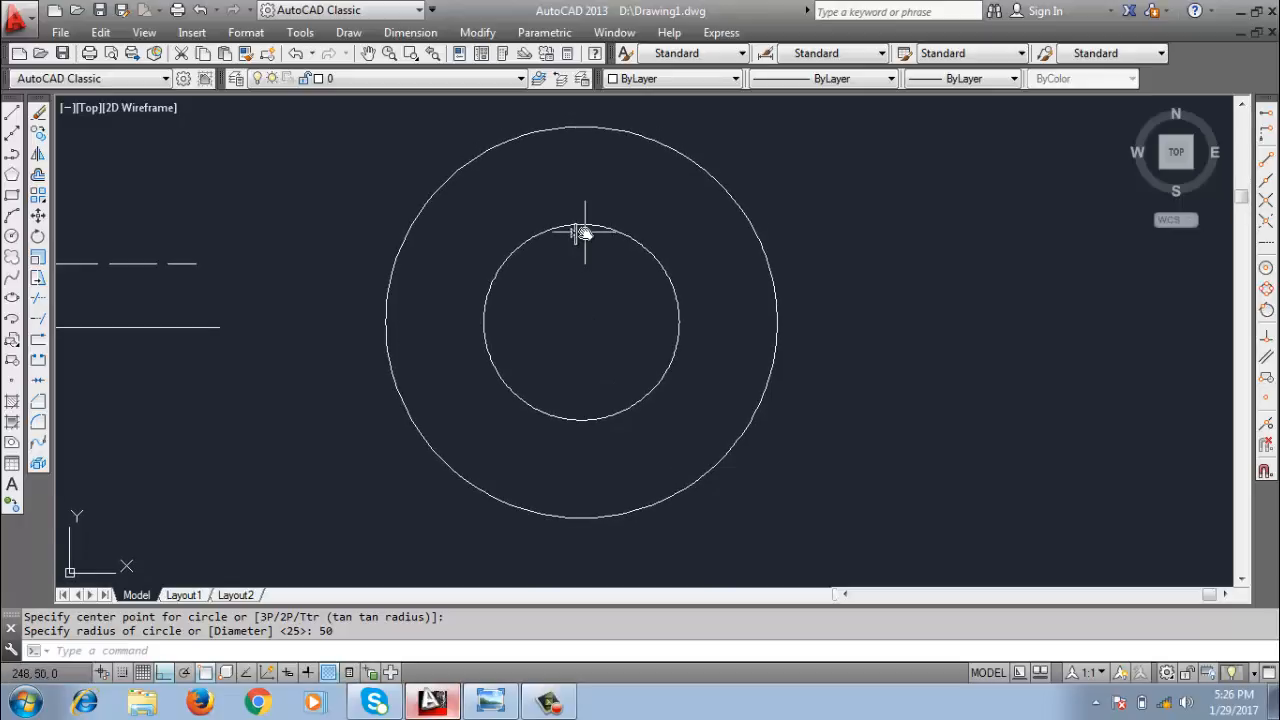
pyautogui.click(358, 36)
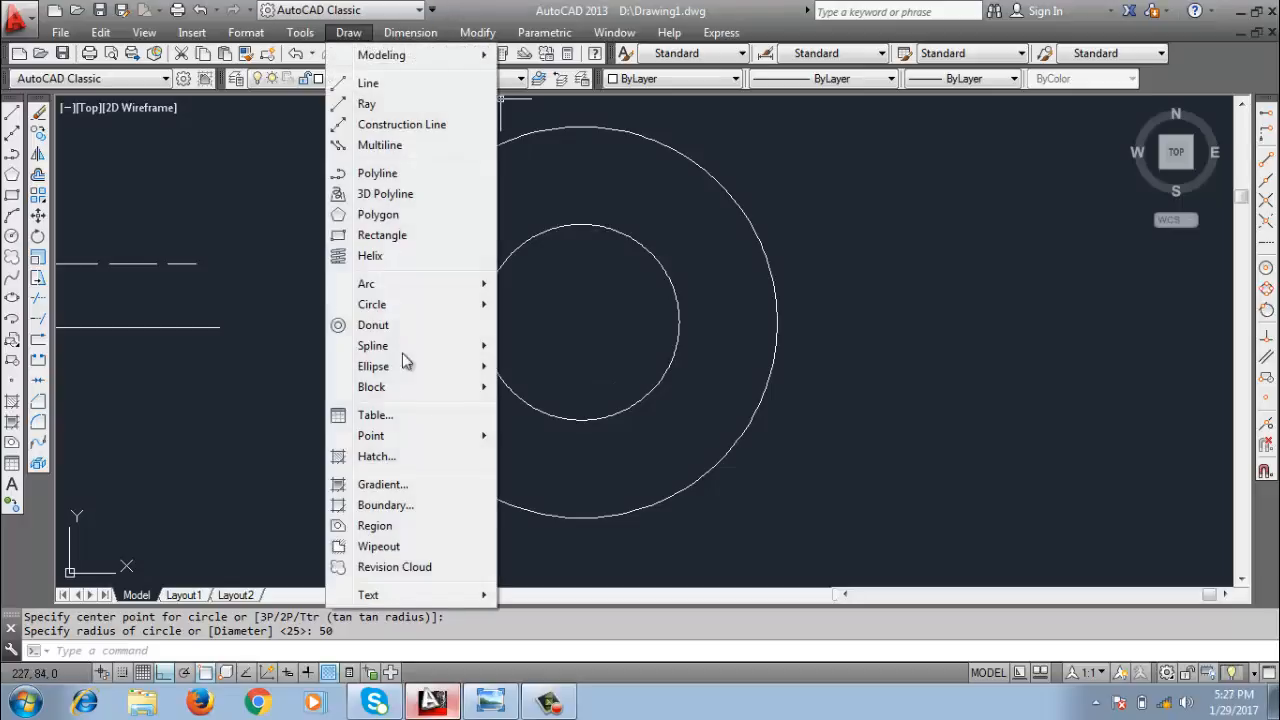
pyautogui.moveTo(420, 314)
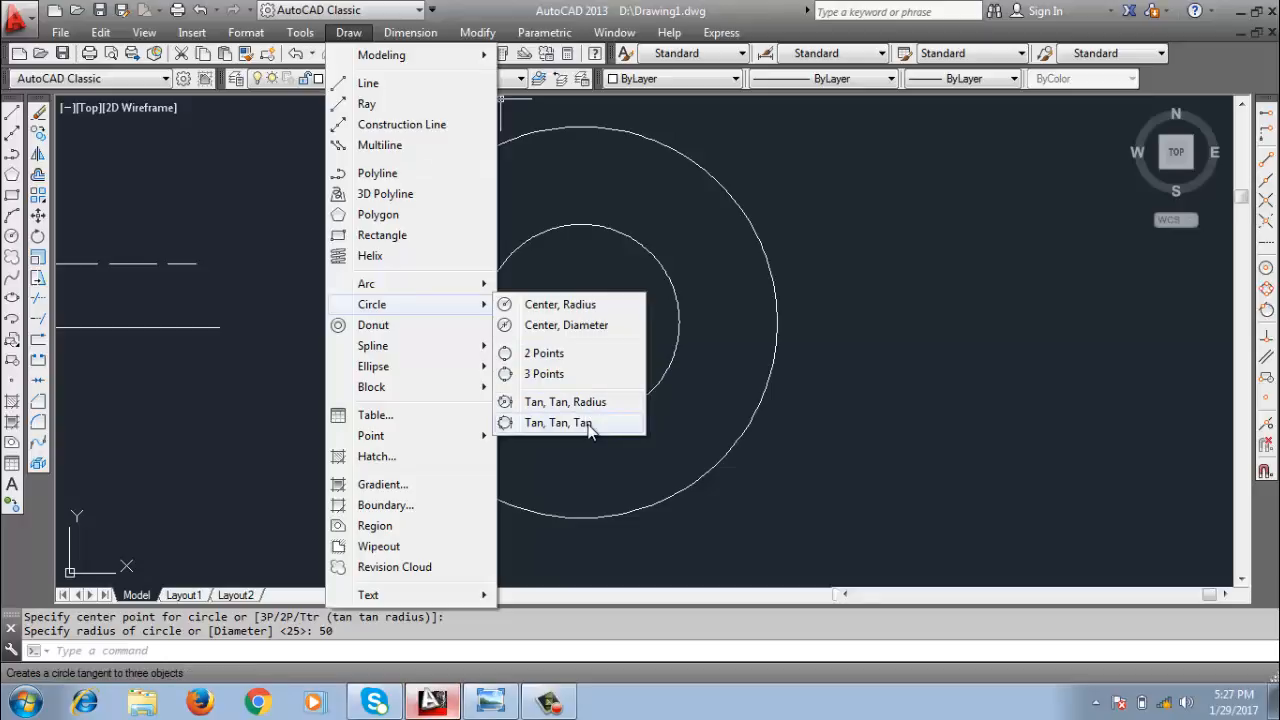
pyautogui.click(926, 368)
pyautogui.scroll(-2, 897, 385)
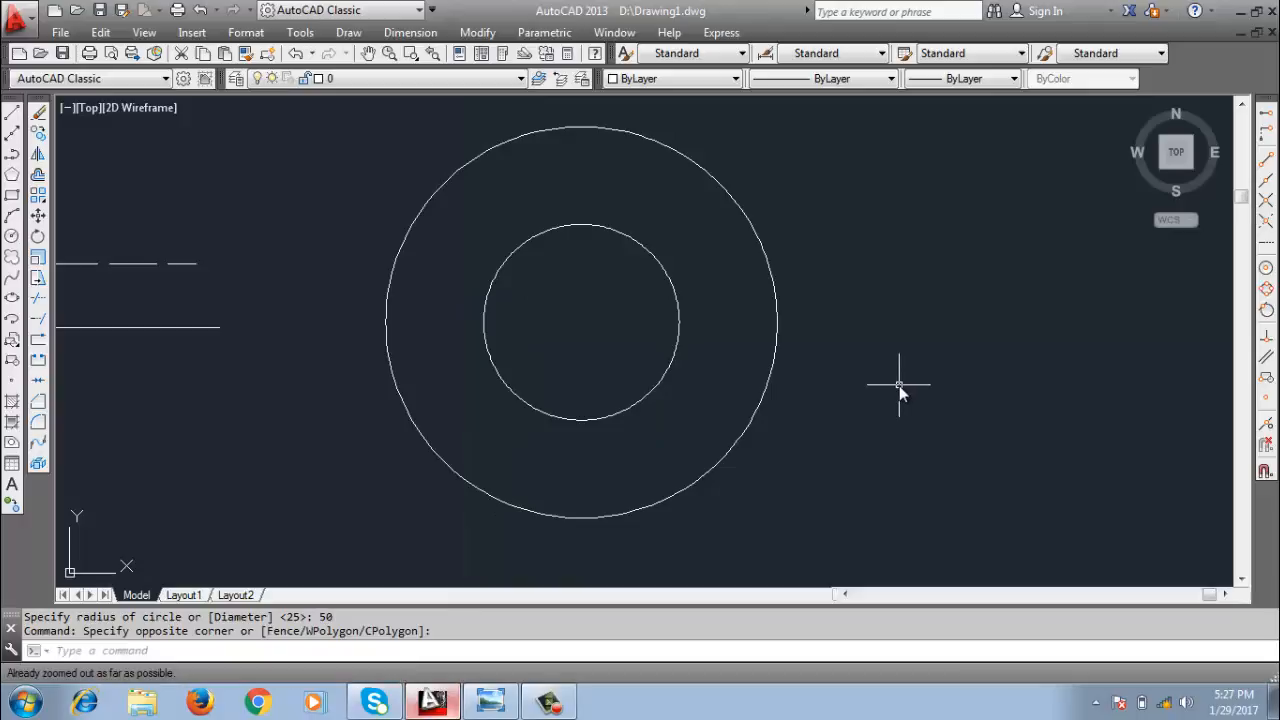
# Draw a three-point circle of radius about 106 through two points right of the concentric circles and through their shared centre.
pyautogui.write('c')
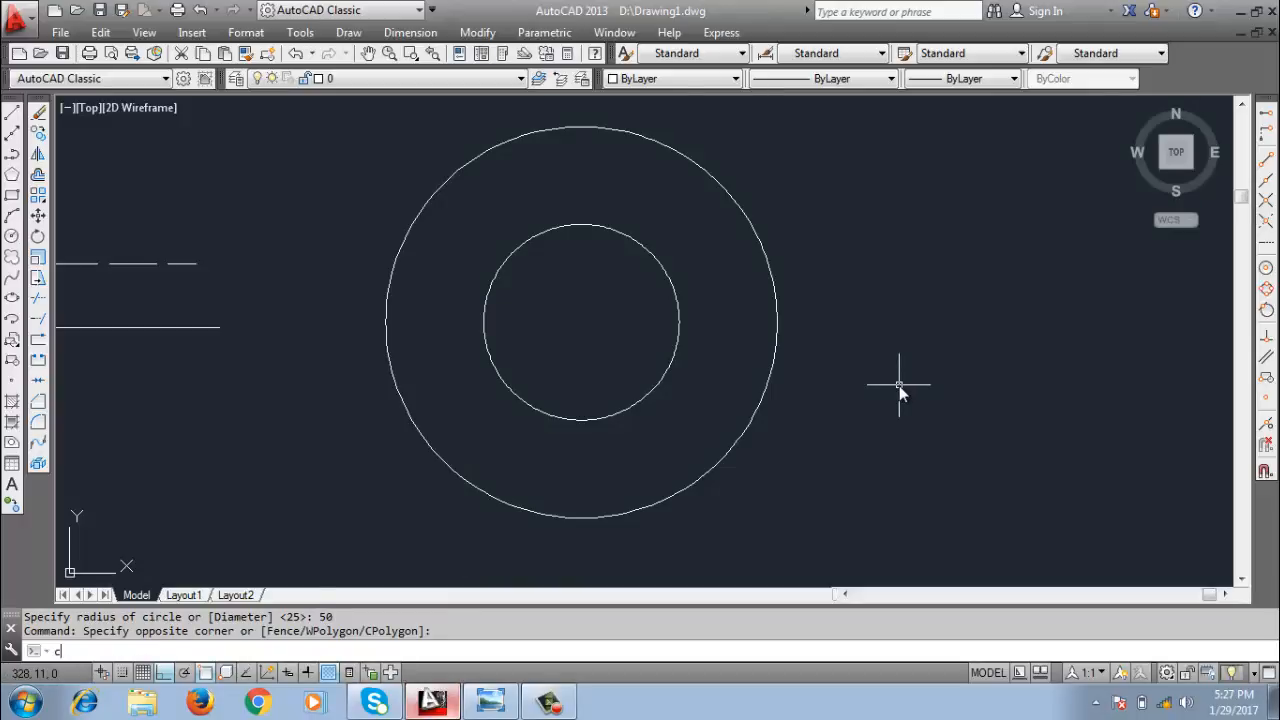
pyautogui.press('Return')
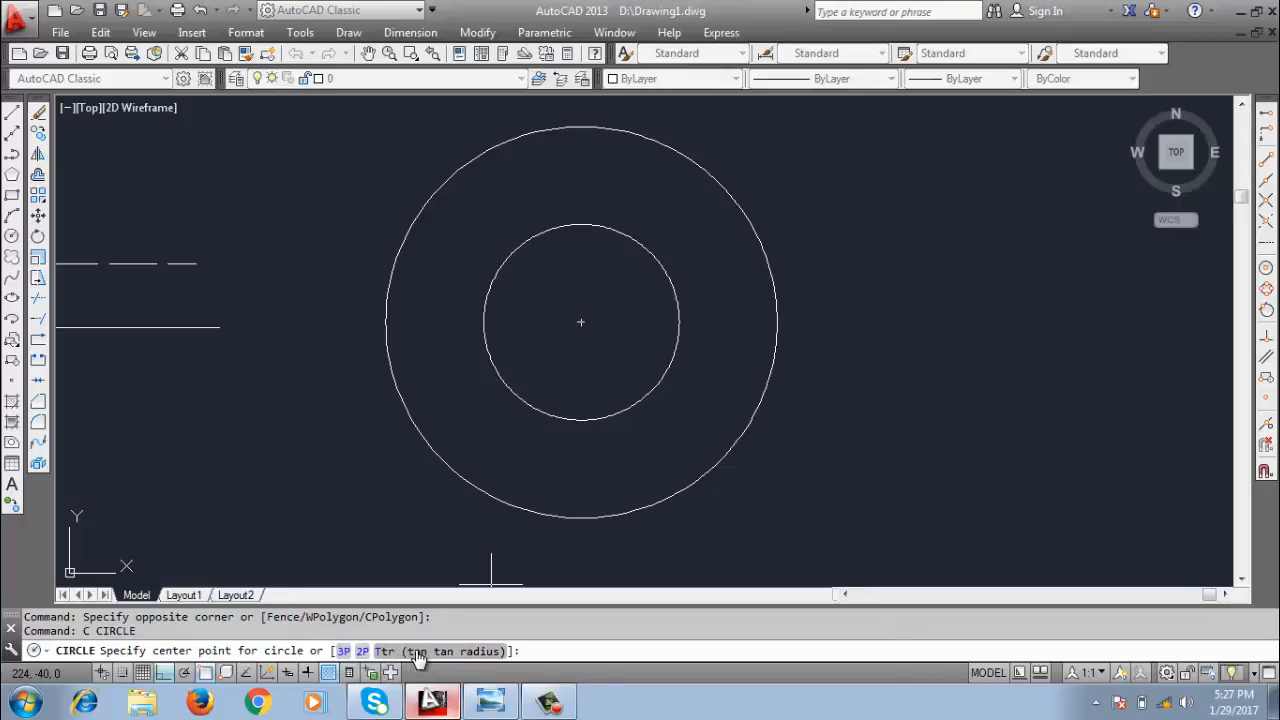
pyautogui.click(343, 653)
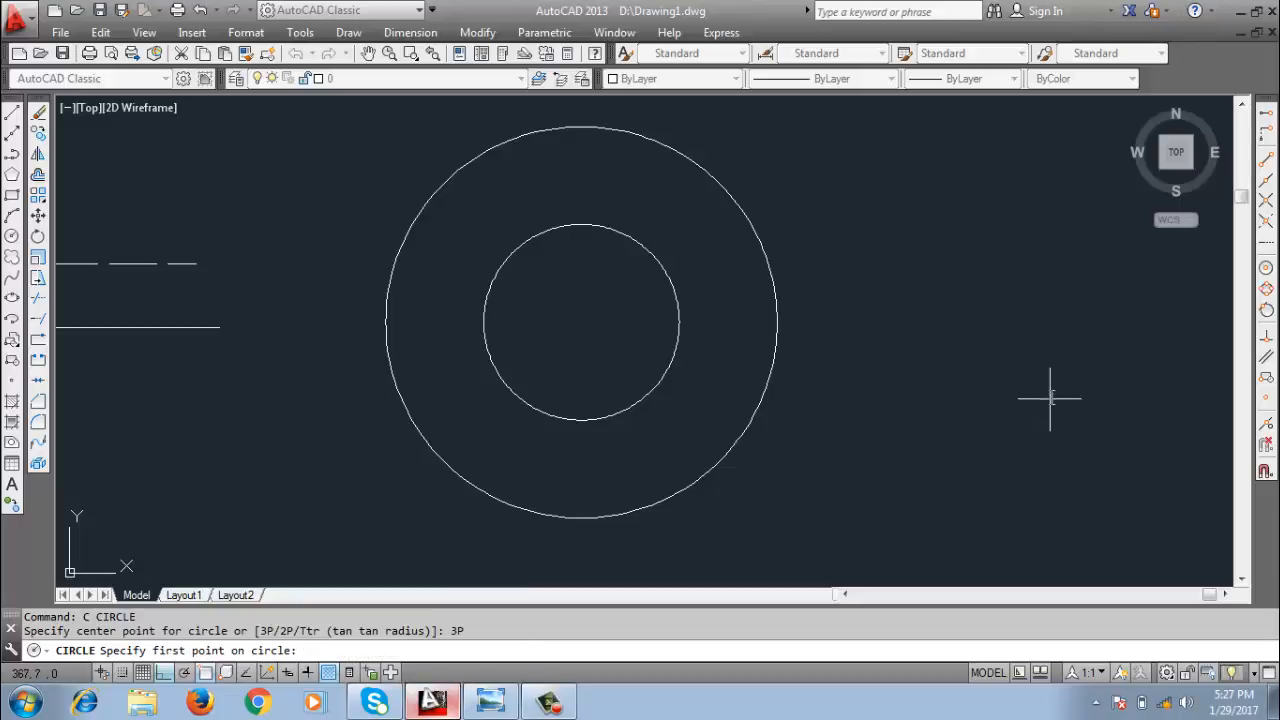
pyautogui.click(941, 315)
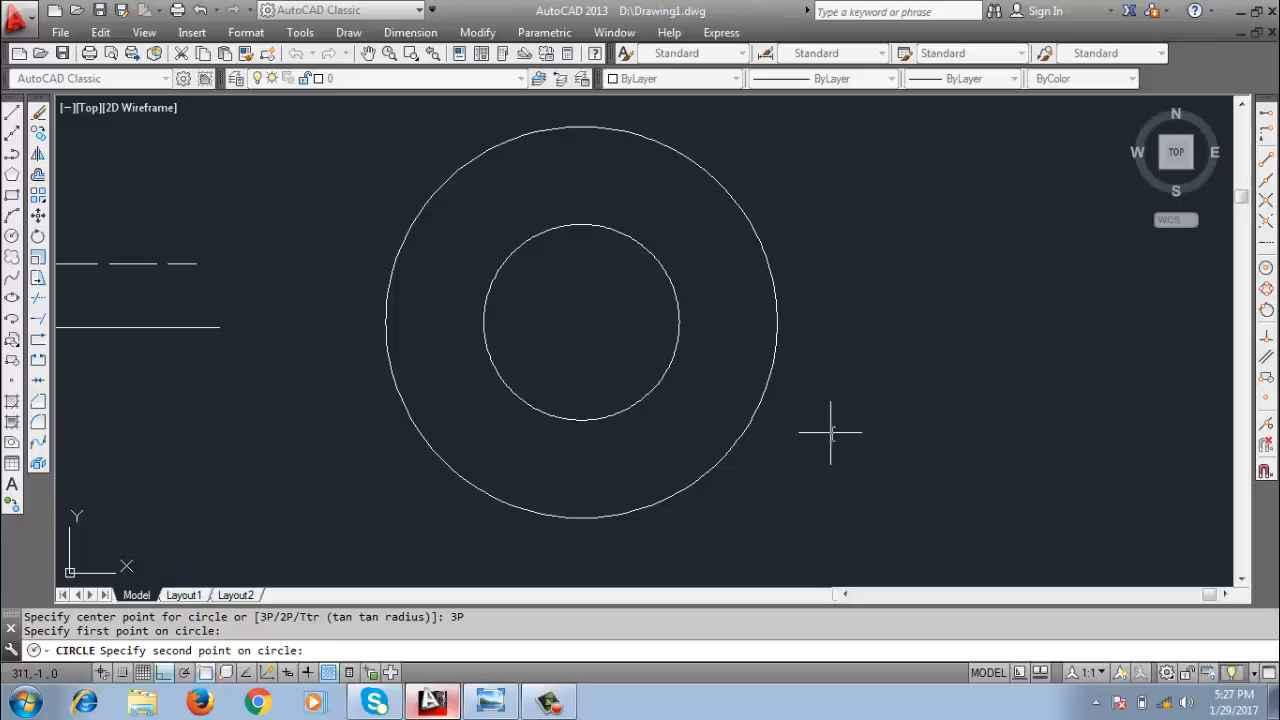
pyautogui.click(1122, 473)
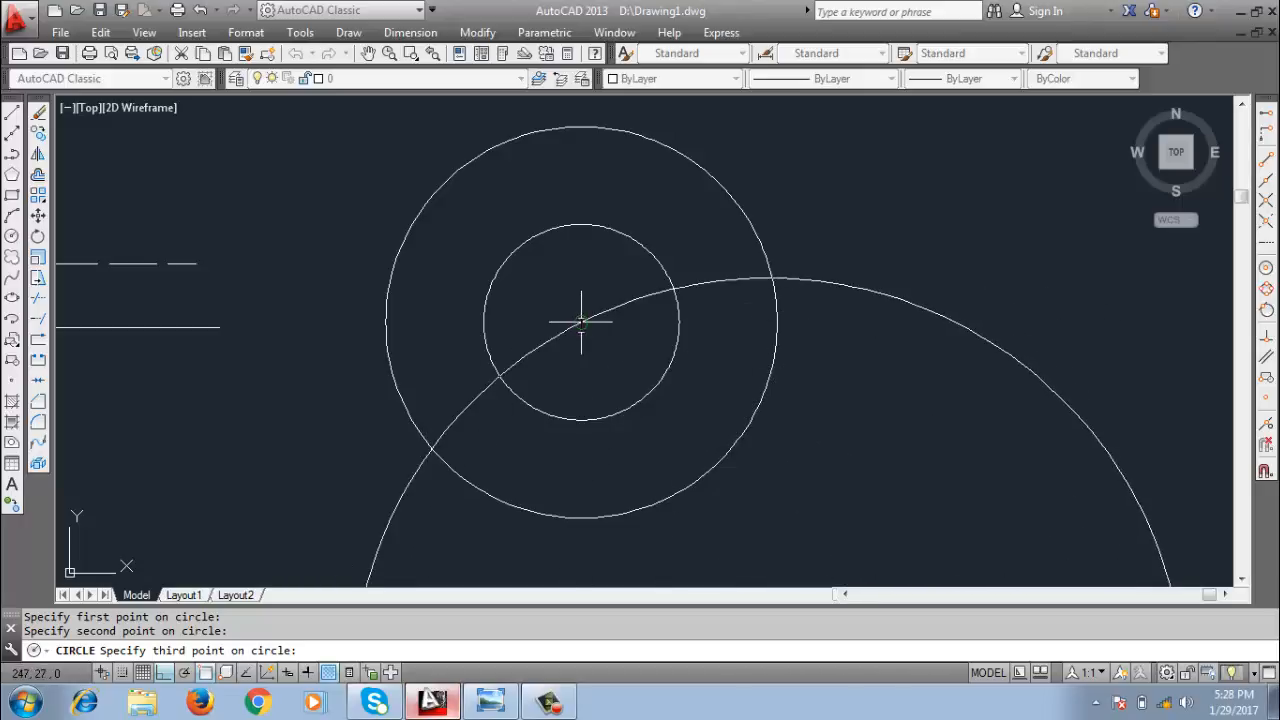
pyautogui.click(580, 319)
# Zoom to the drawing extents to examine the whole three-point circle together with the other geometry.
pyautogui.scroll(-2, 698, 394)
pyautogui.moveTo(799, 415)
pyautogui.mouseDown(button='middle')
pyautogui.moveTo(507, 256)
pyautogui.moveTo(508, 275)
pyautogui.mouseUp(button='middle')
pyautogui.scroll(-2, 603, 399)
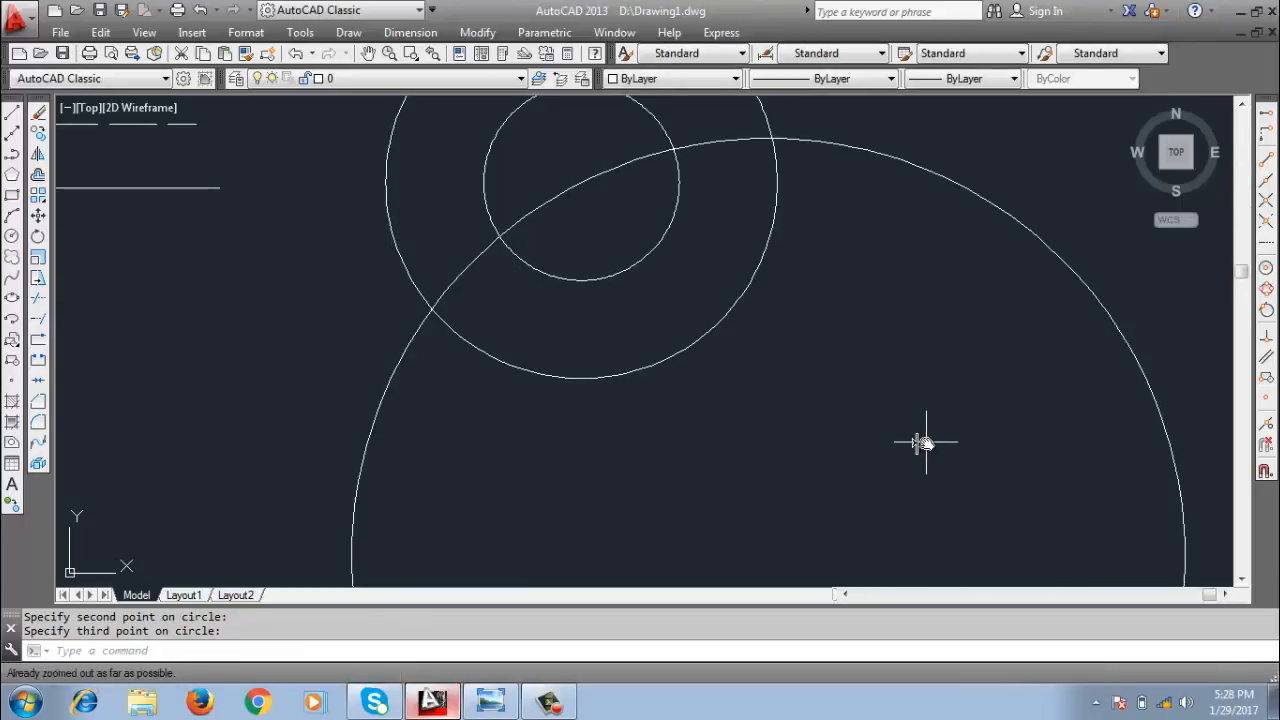
pyautogui.write('z')
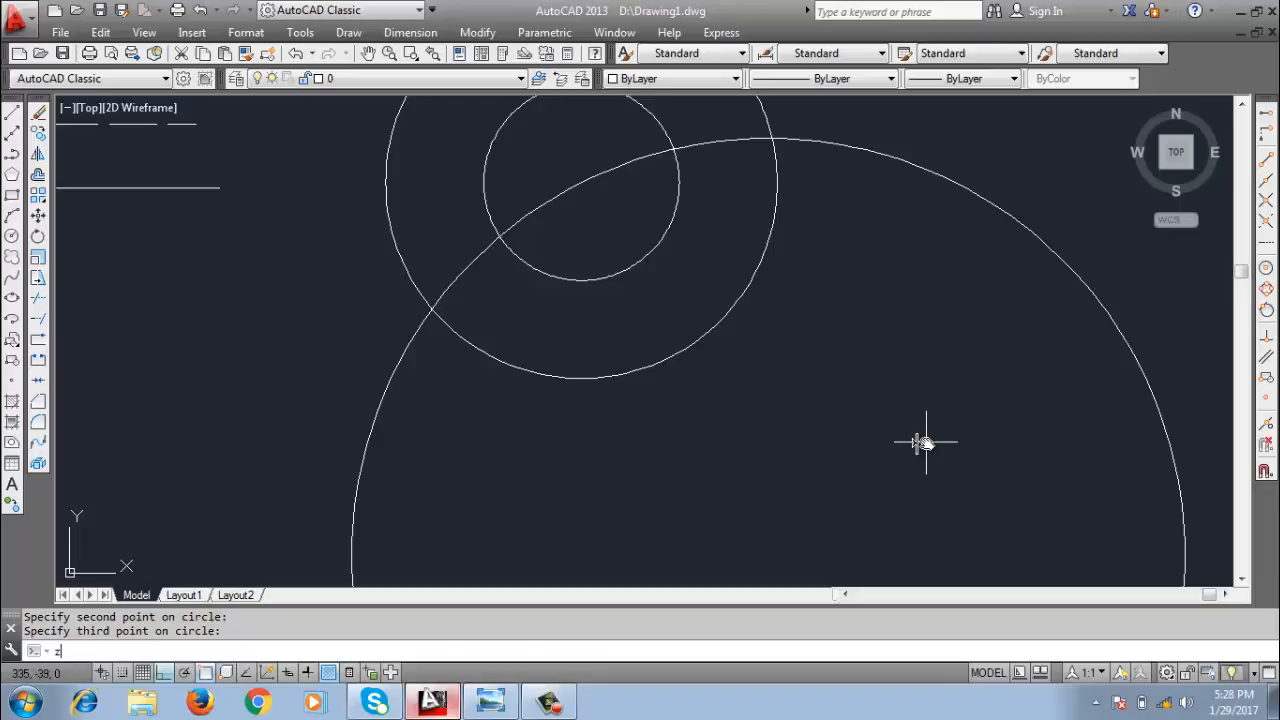
pyautogui.press('Return')
pyautogui.write('e')
pyautogui.press('Return')
pyautogui.scroll(-2, 849, 403)
pyautogui.moveTo(849, 403); pyautogui.dragTo(434, 383, button='middle')
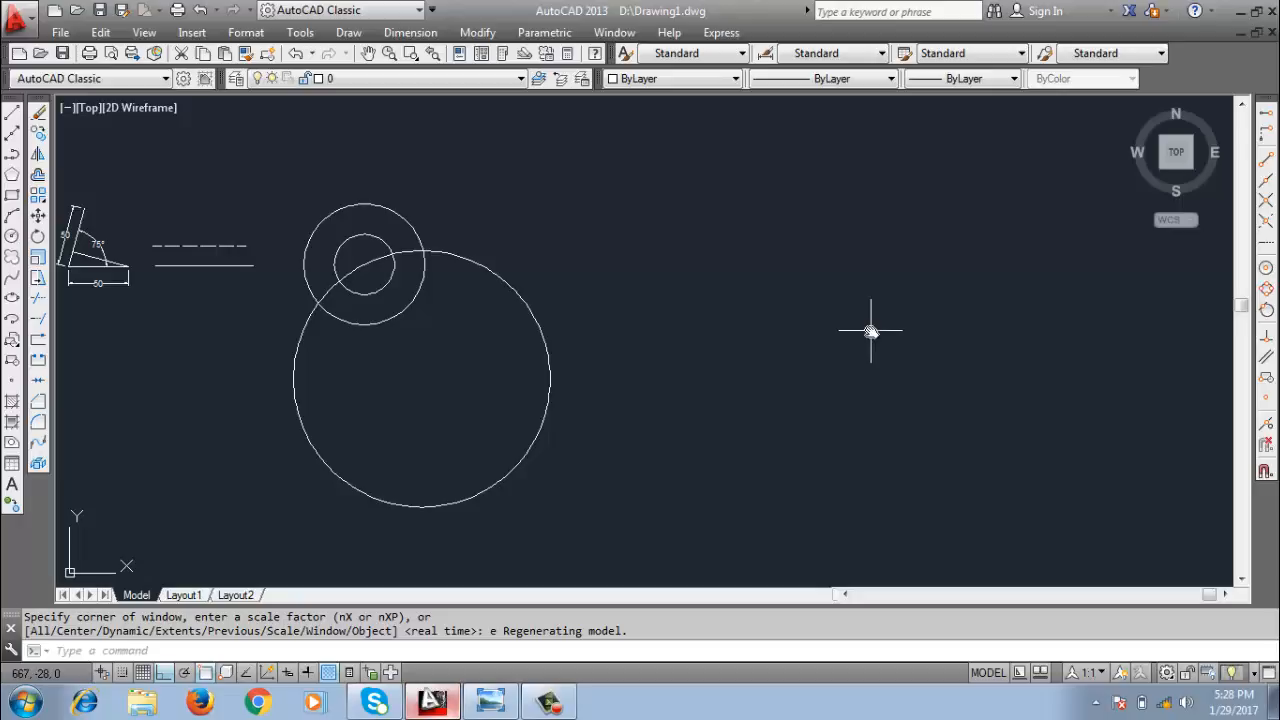
# Draw a Tan, Tan, Radius circle tangent to the outer concentric circle and the large three-point circle, accepting the default radius of 106.
pyautogui.click(348, 34)
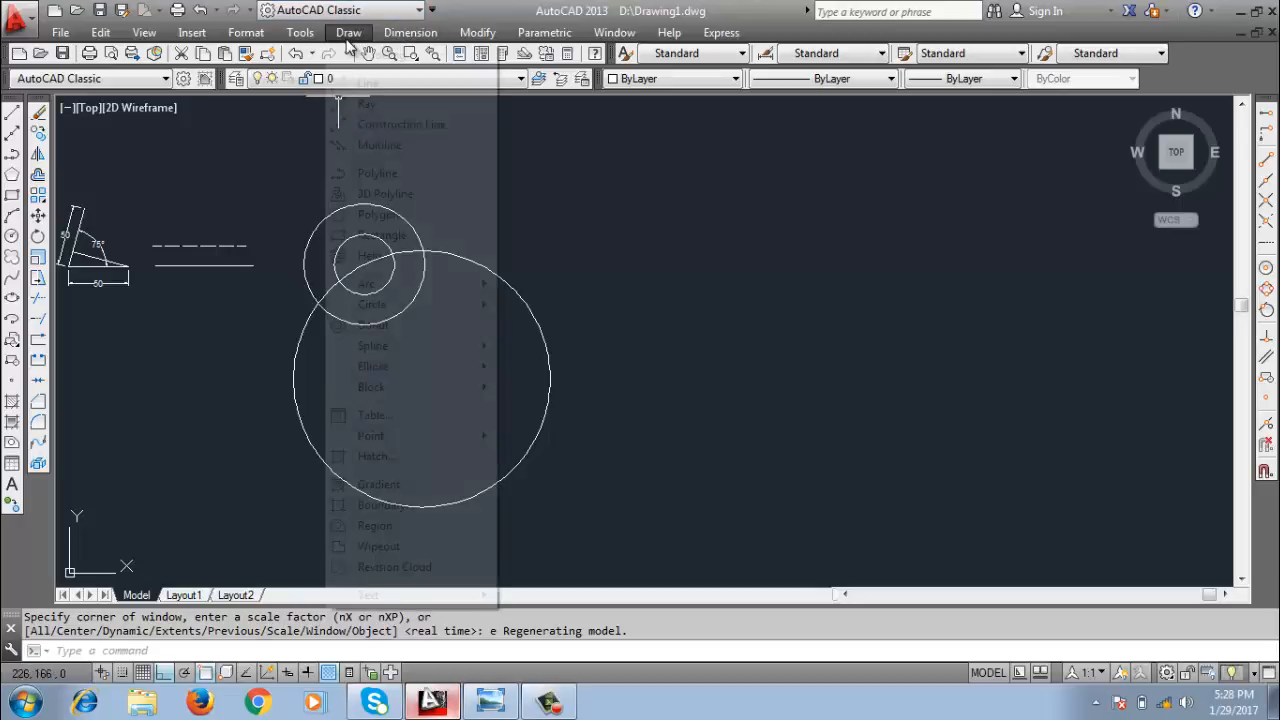
pyautogui.moveTo(430, 290)
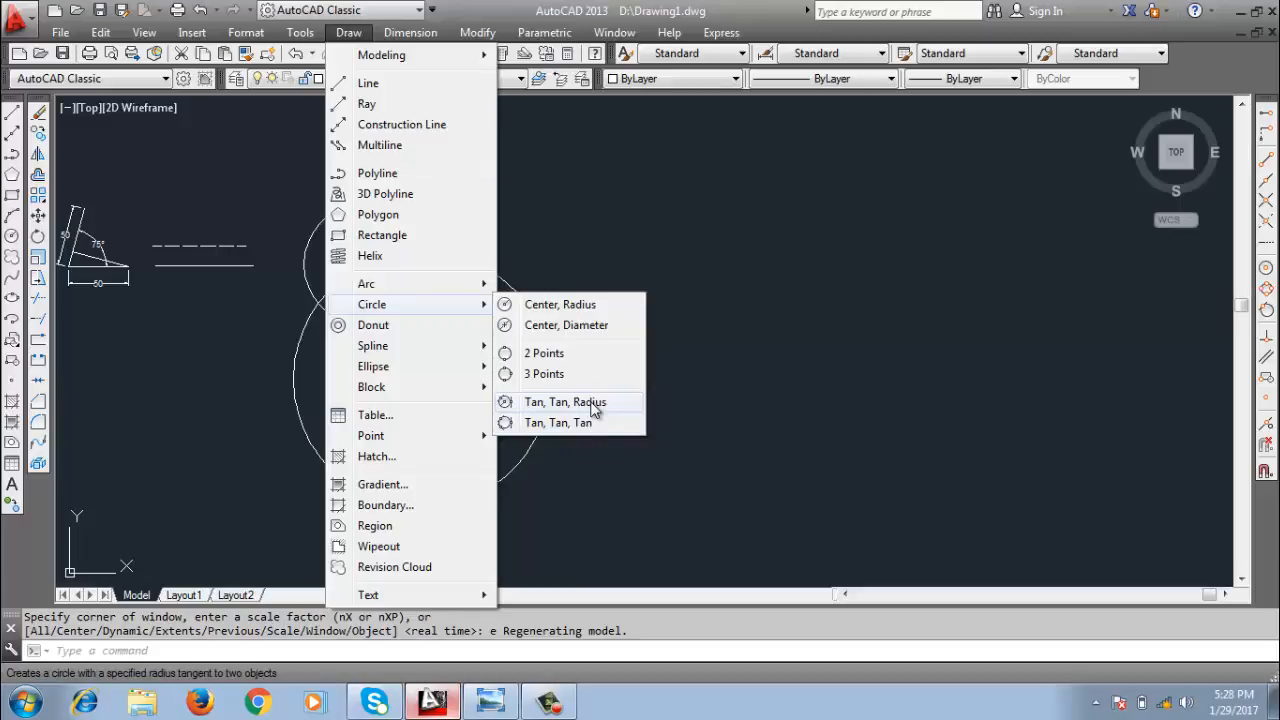
pyautogui.click(590, 403)
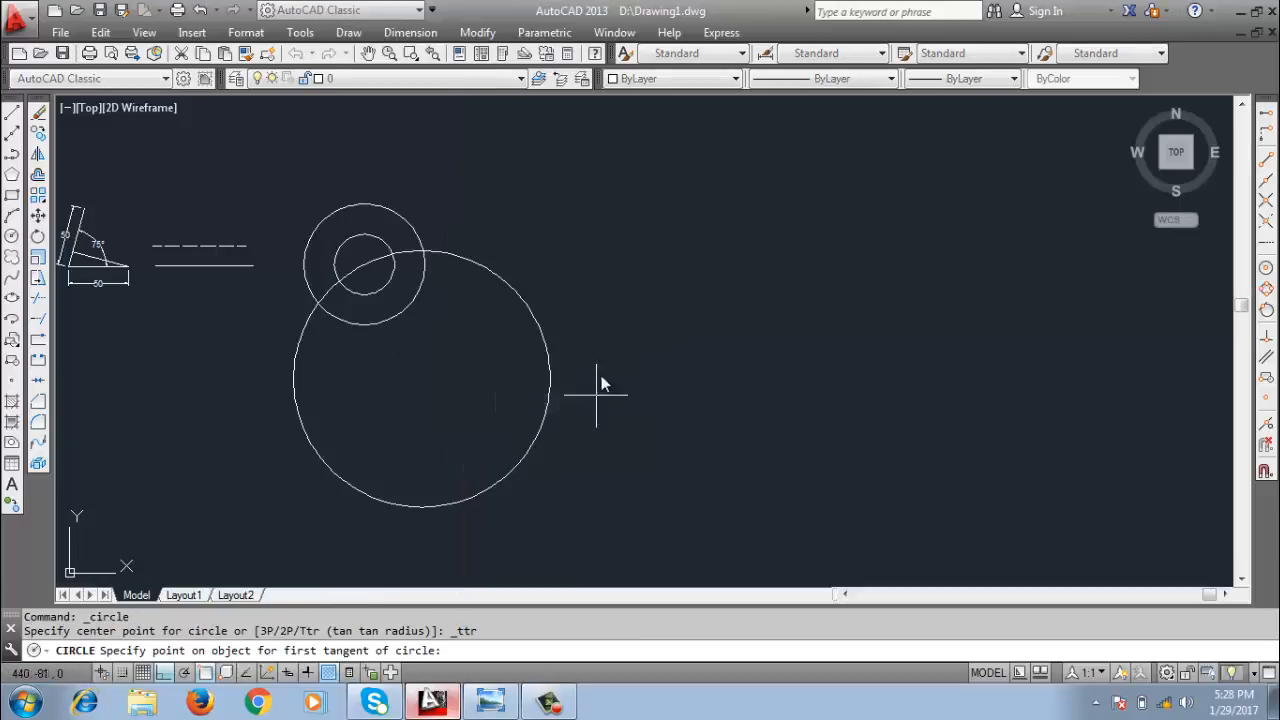
pyautogui.click(399, 213)
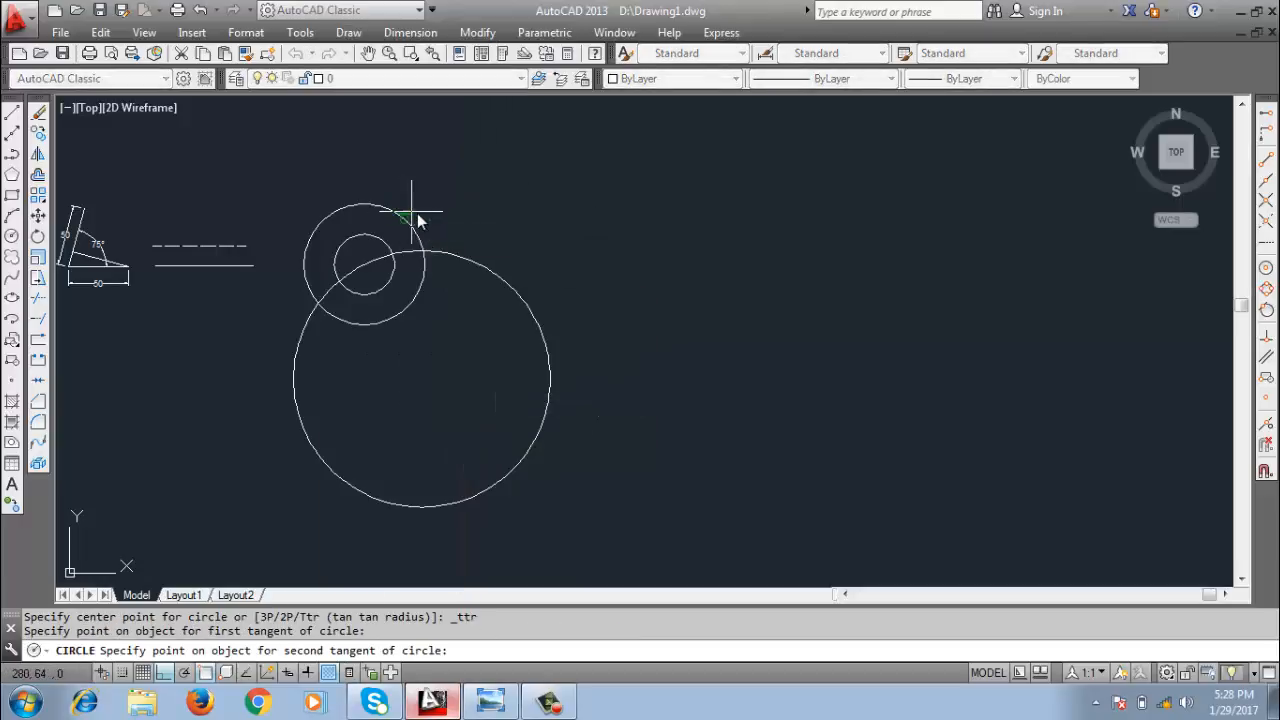
pyautogui.click(492, 271)
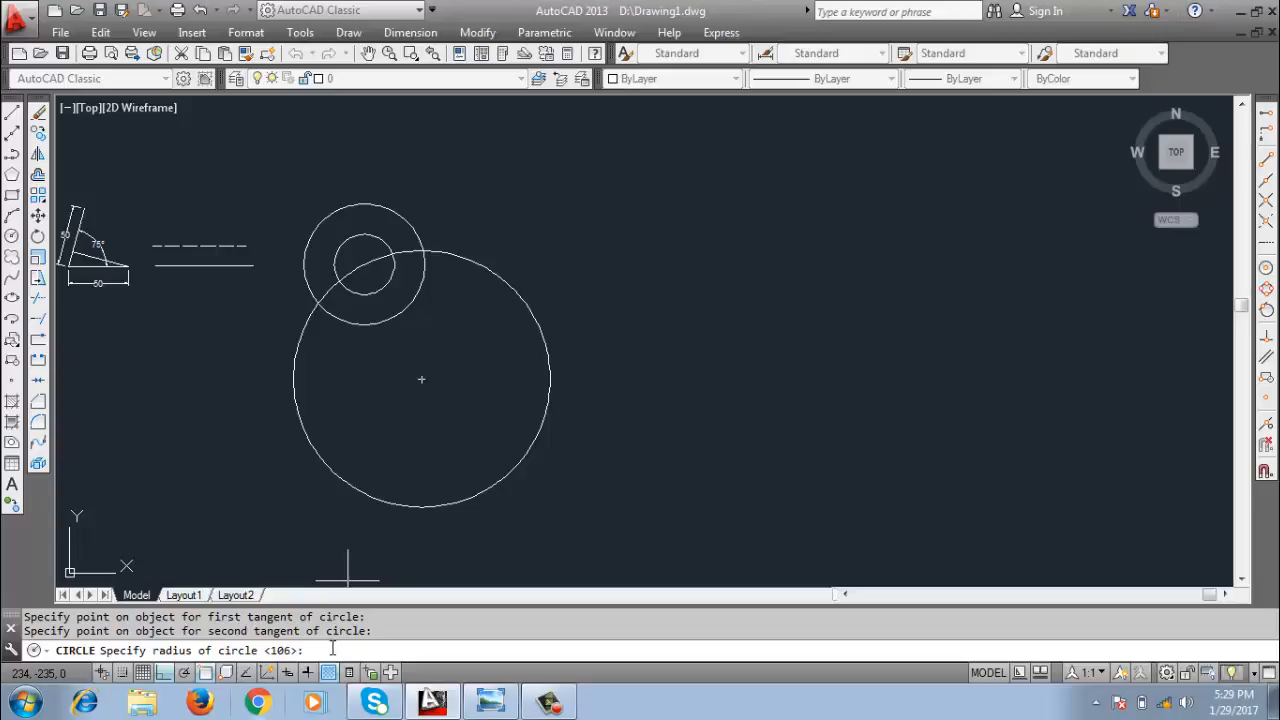
pyautogui.press('Return')
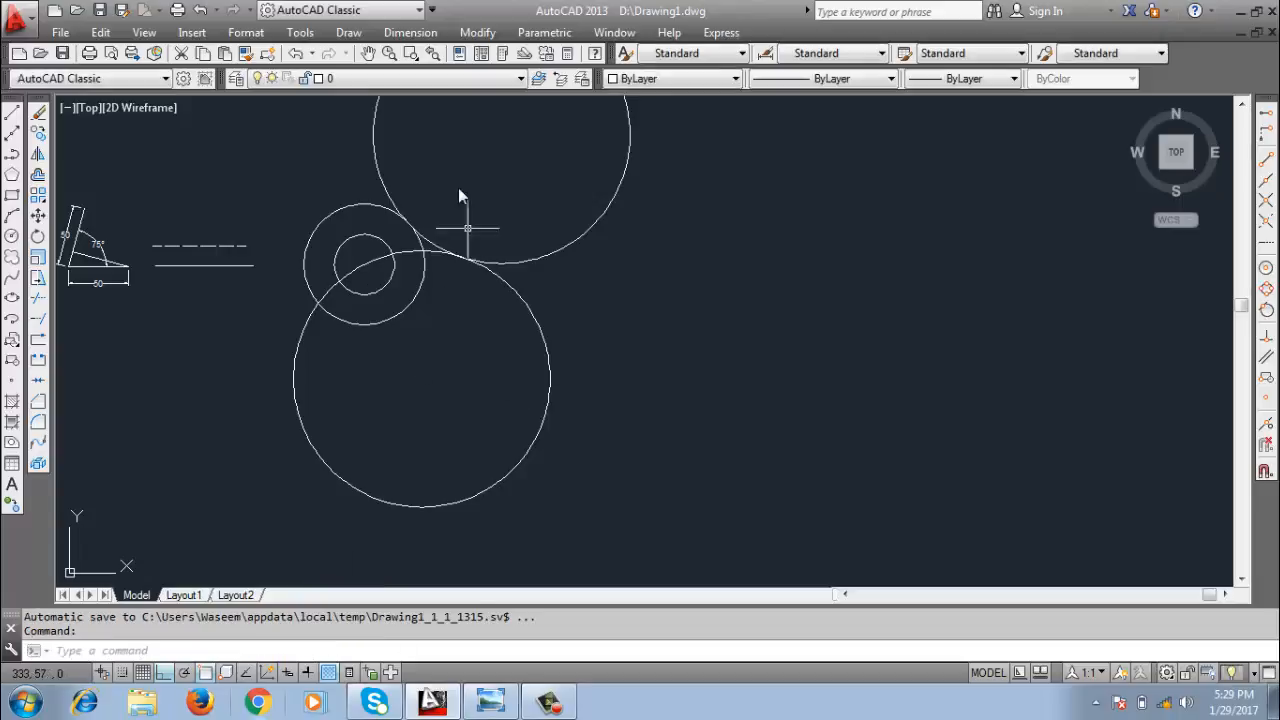
pyautogui.moveTo(457, 200); pyautogui.dragTo(469, 284, button='middle')
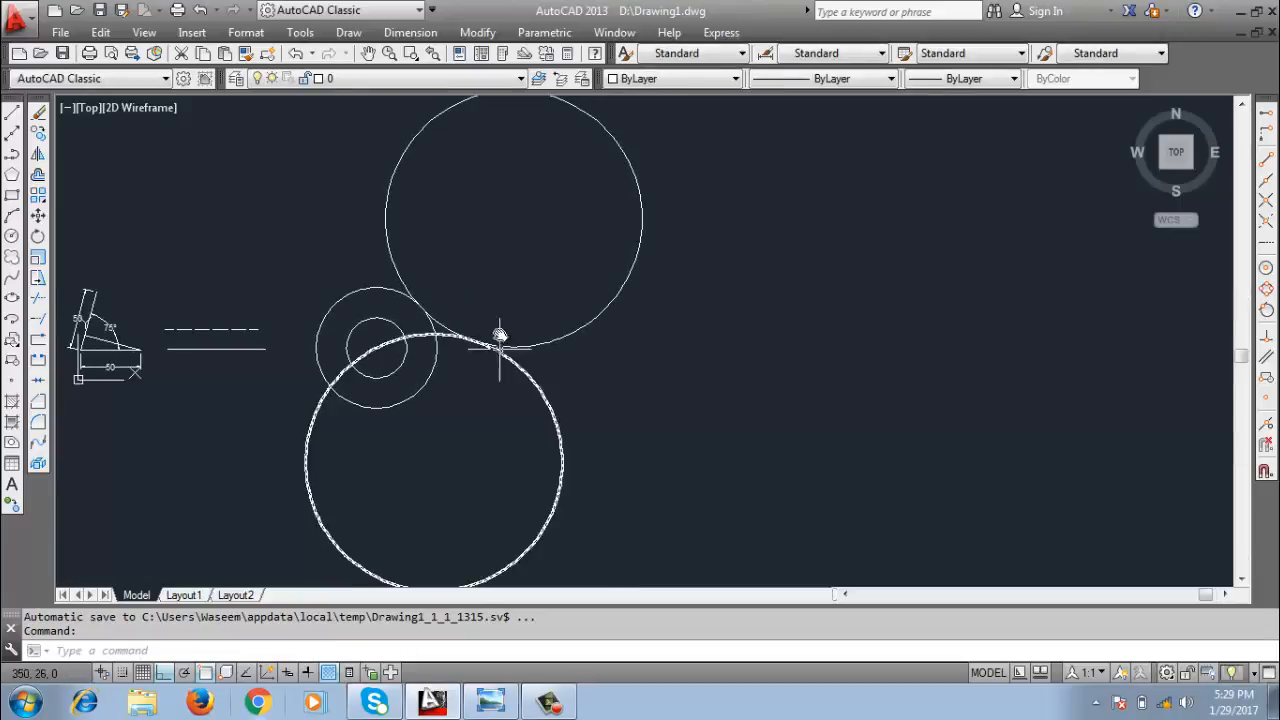
pyautogui.moveTo(573, 212)
pyautogui.mouseDown(button='middle')
pyautogui.moveTo(641, 304)
pyautogui.moveTo(571, 243)
pyautogui.moveTo(674, 237)
pyautogui.mouseUp(button='middle')
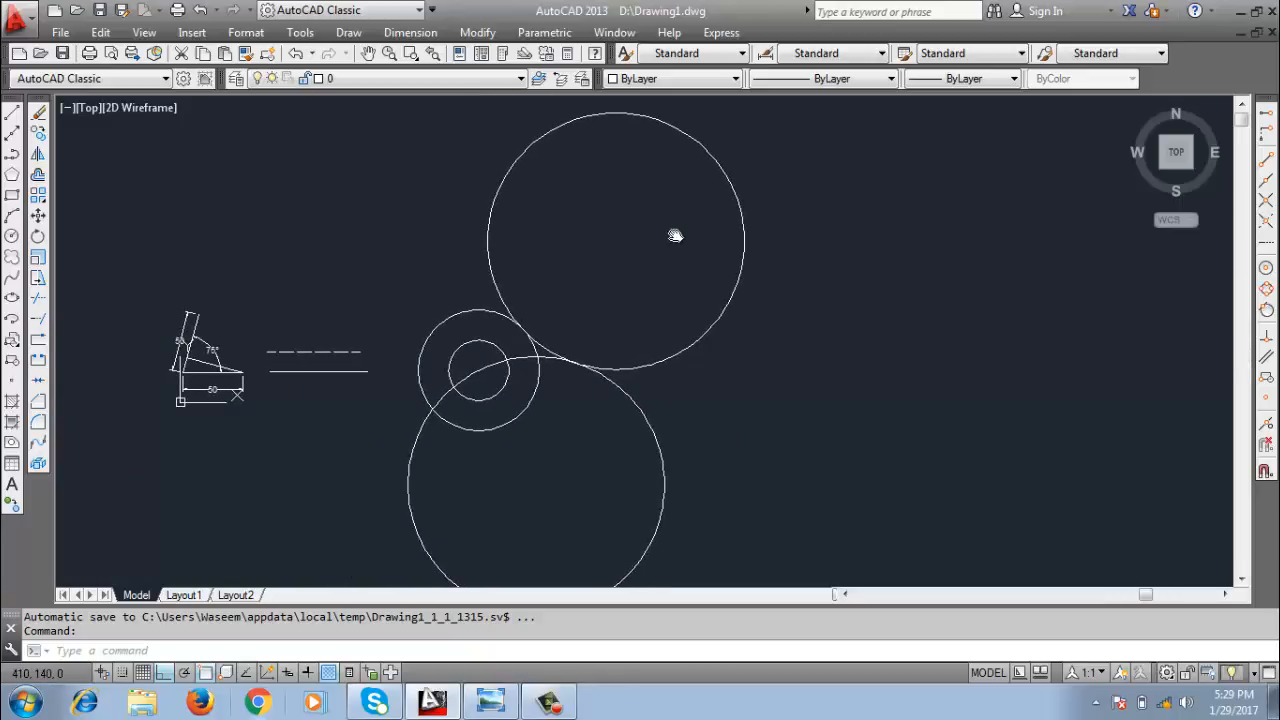
pyautogui.moveTo(917, 366)
pyautogui.mouseDown(button='middle')
pyautogui.moveTo(674, 271)
pyautogui.moveTo(674, 289)
pyautogui.mouseUp(button='middle')
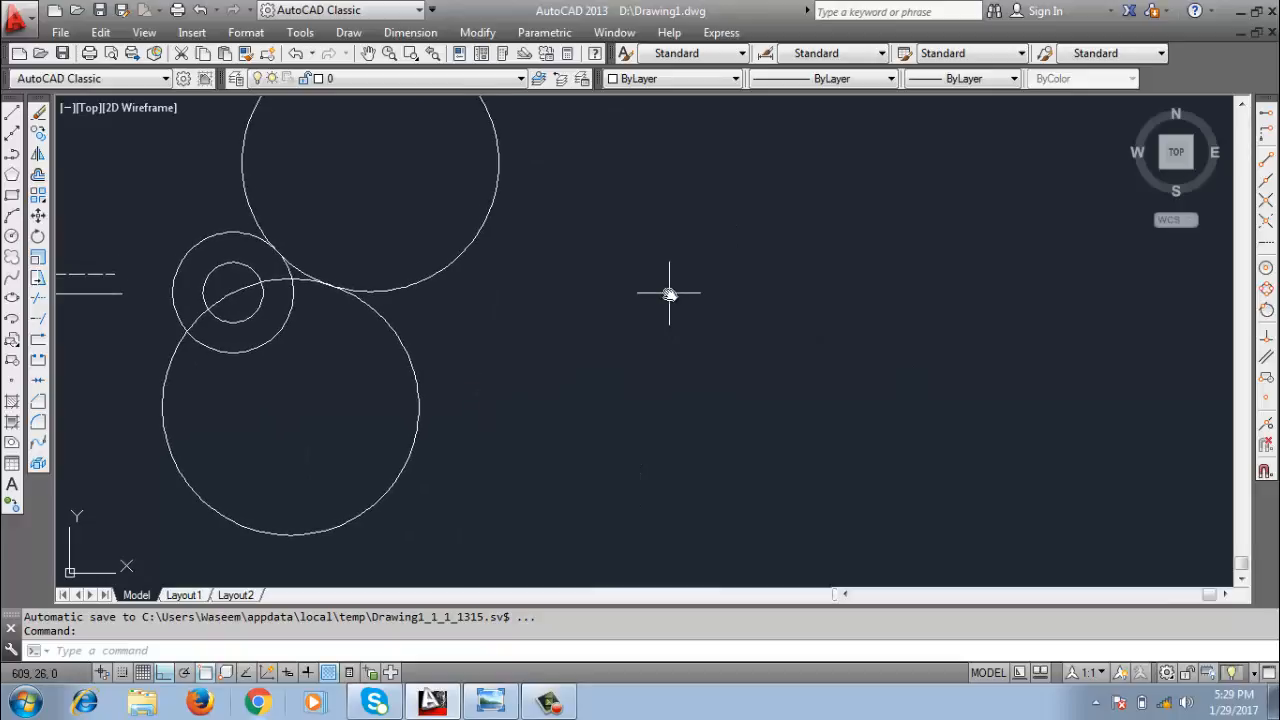
# Draw a separate circle by centre and freehand radius in the empty area right of the existing circles.
pyautogui.write('c')
pyautogui.press('Return')
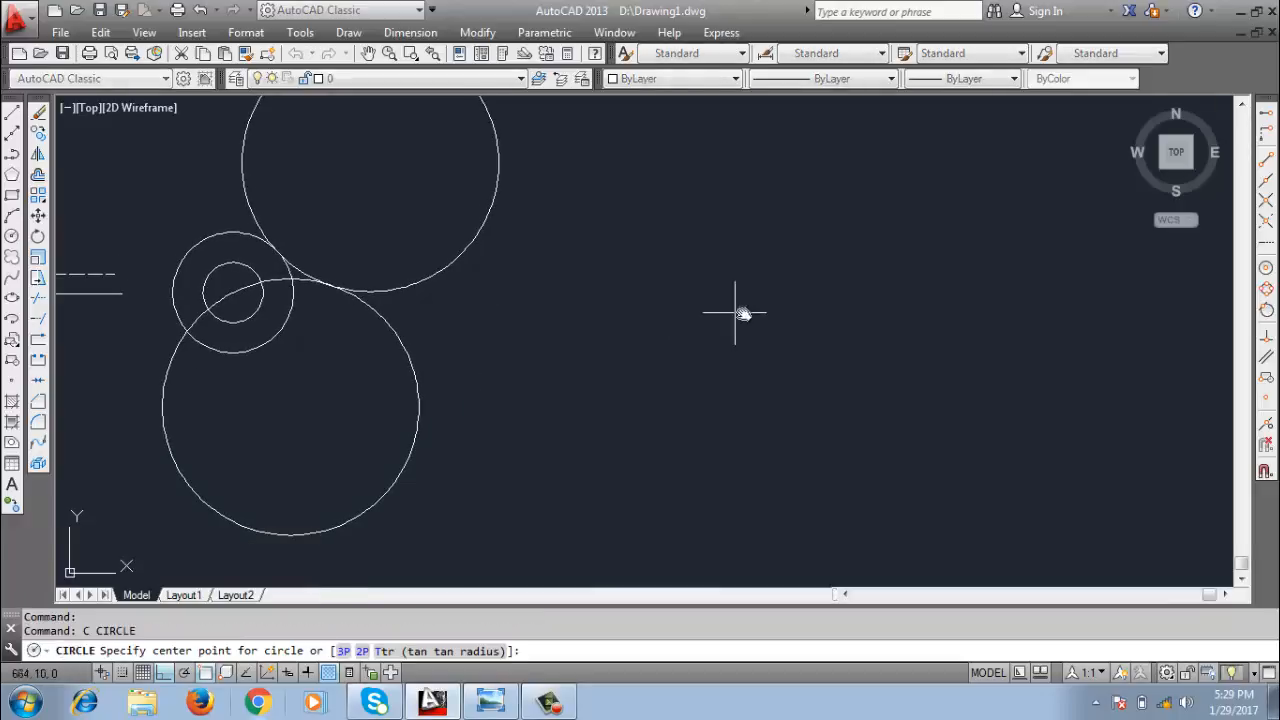
pyautogui.click(753, 297)
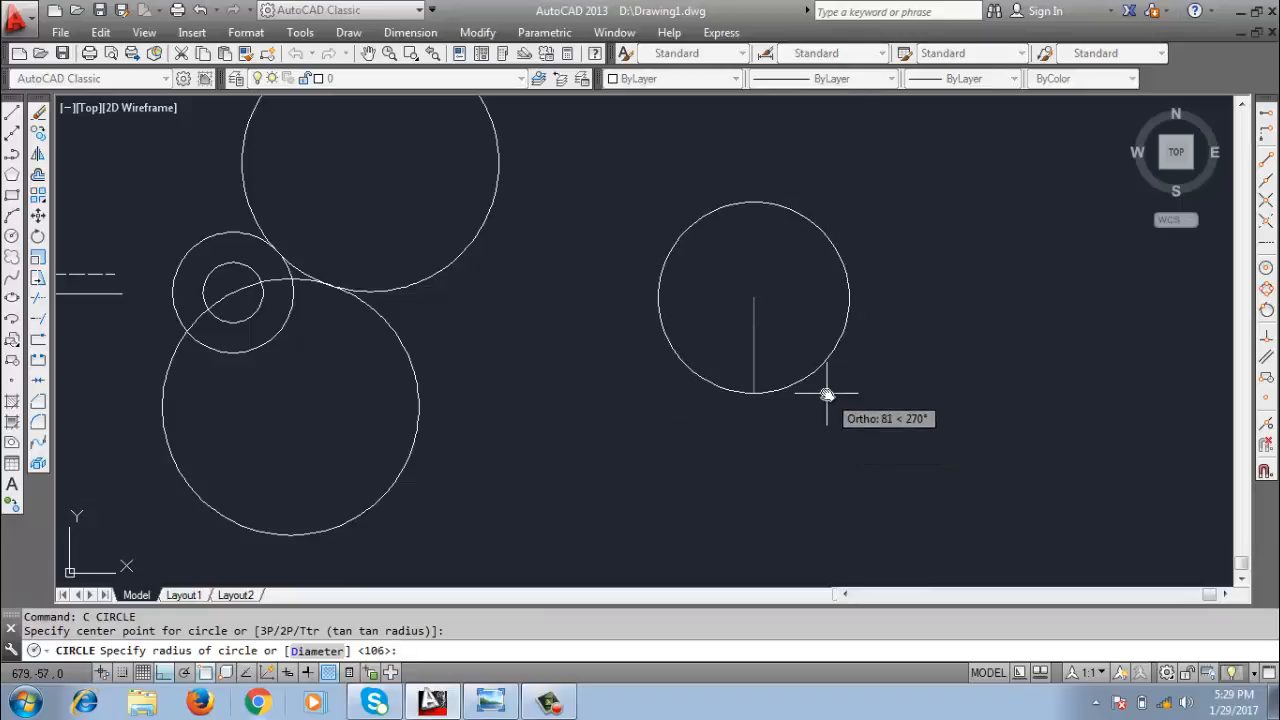
pyautogui.click(839, 411)
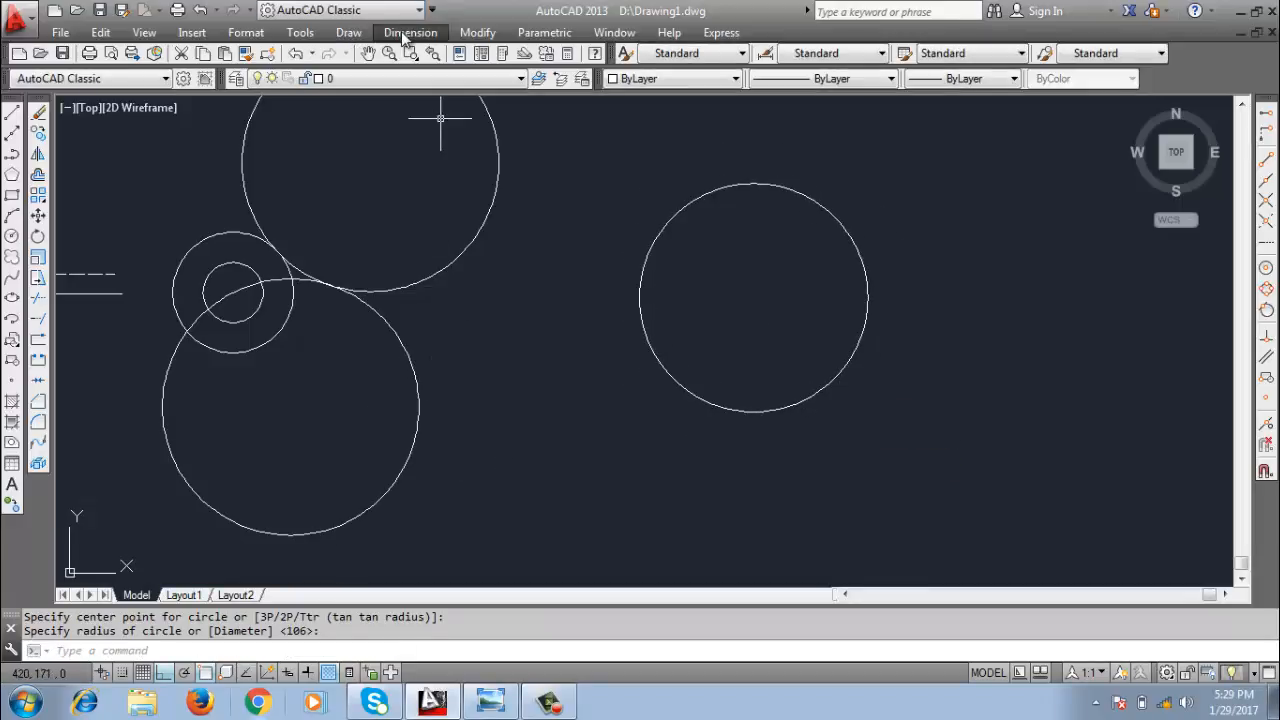
# Draw a Tan, Tan, Tan circle touching the lower large circle, the upper large circle and the separate circle on the right.
pyautogui.click(363, 36)
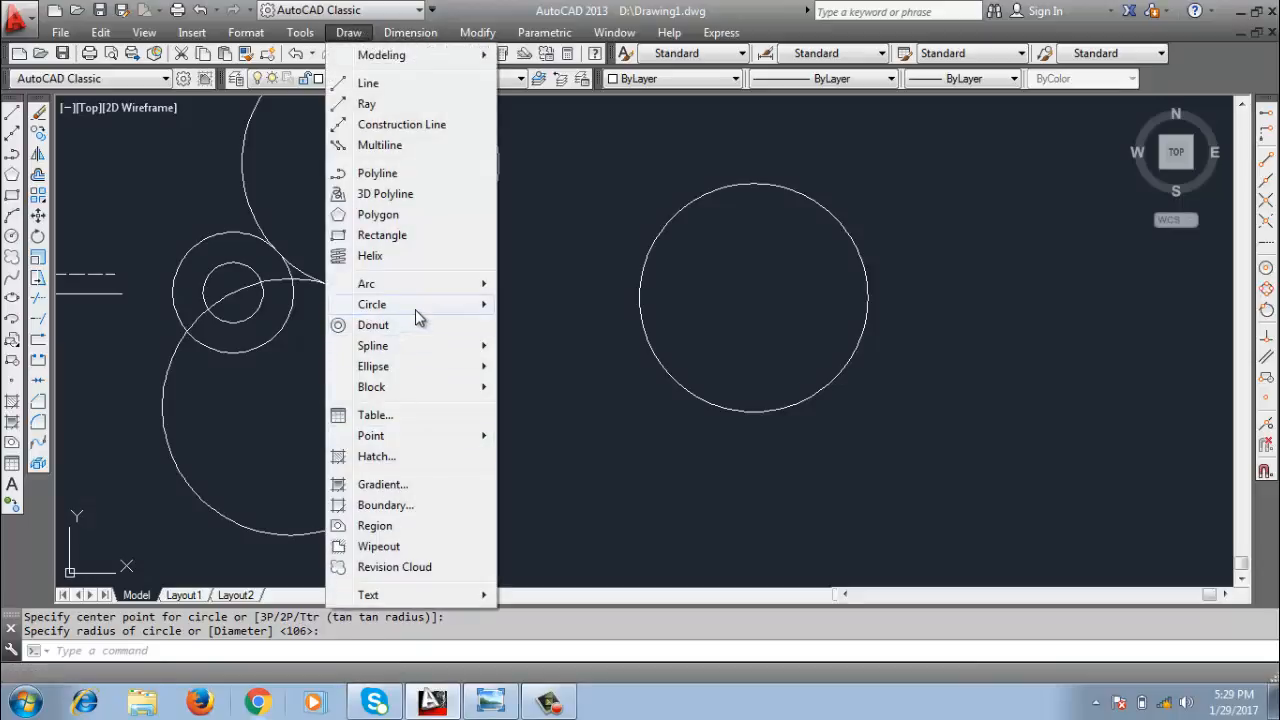
pyautogui.moveTo(416, 312)
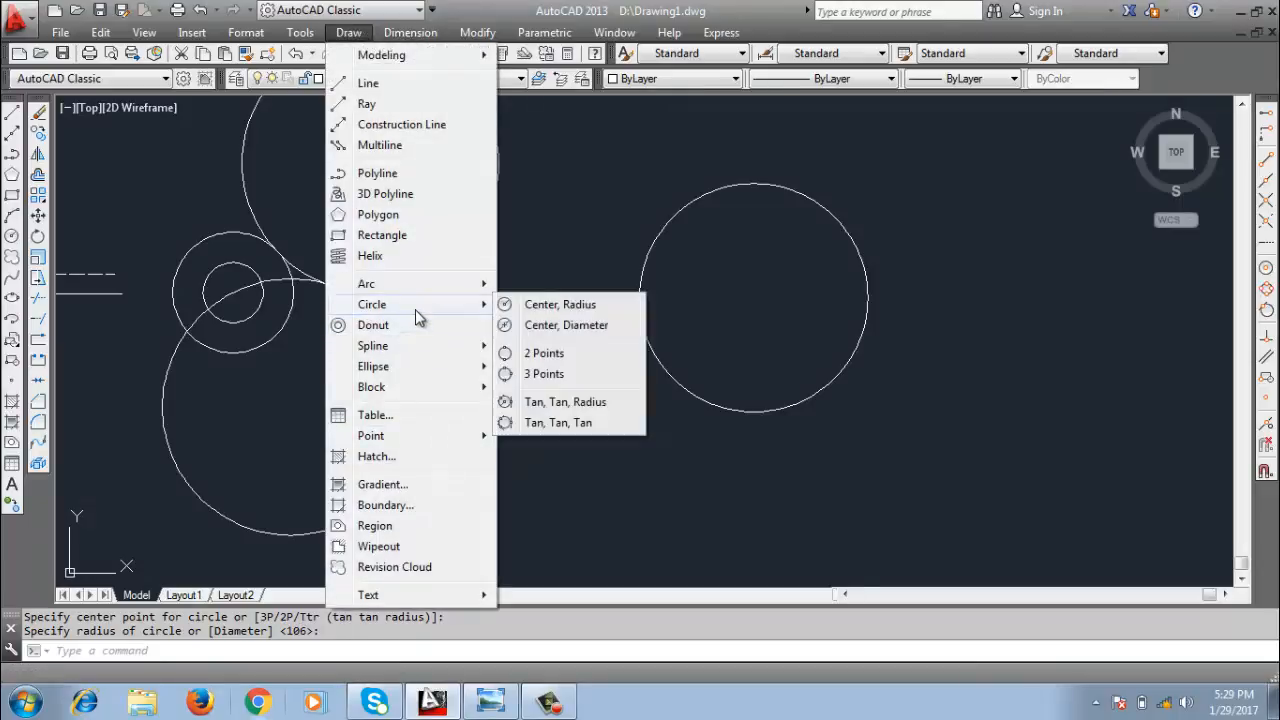
pyautogui.click(577, 423)
pyautogui.click(419, 400)
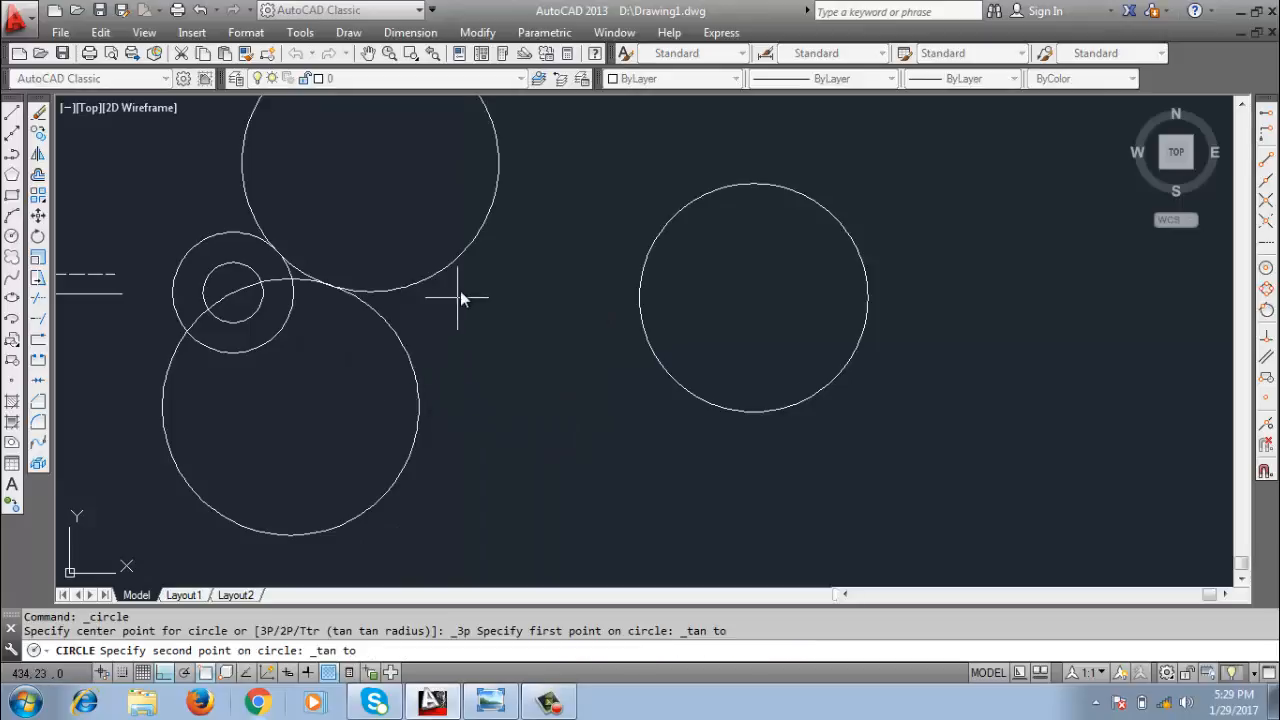
pyautogui.click(459, 257)
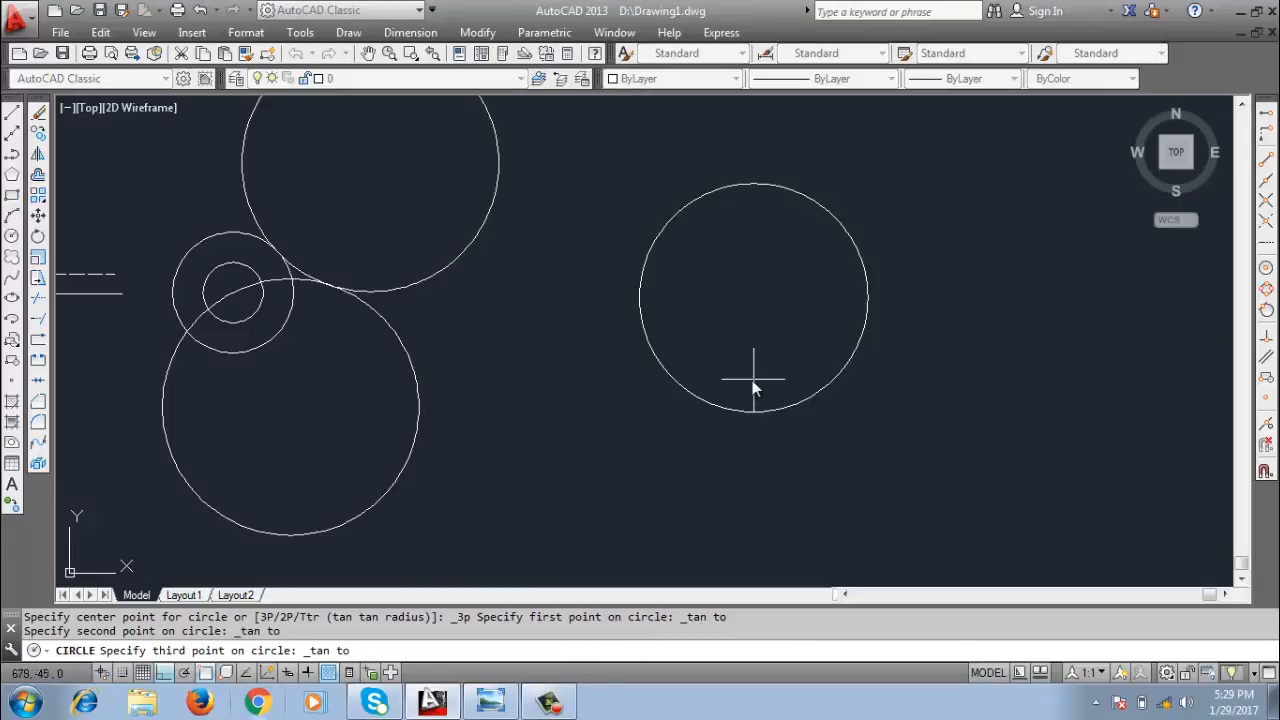
pyautogui.click(643, 330)
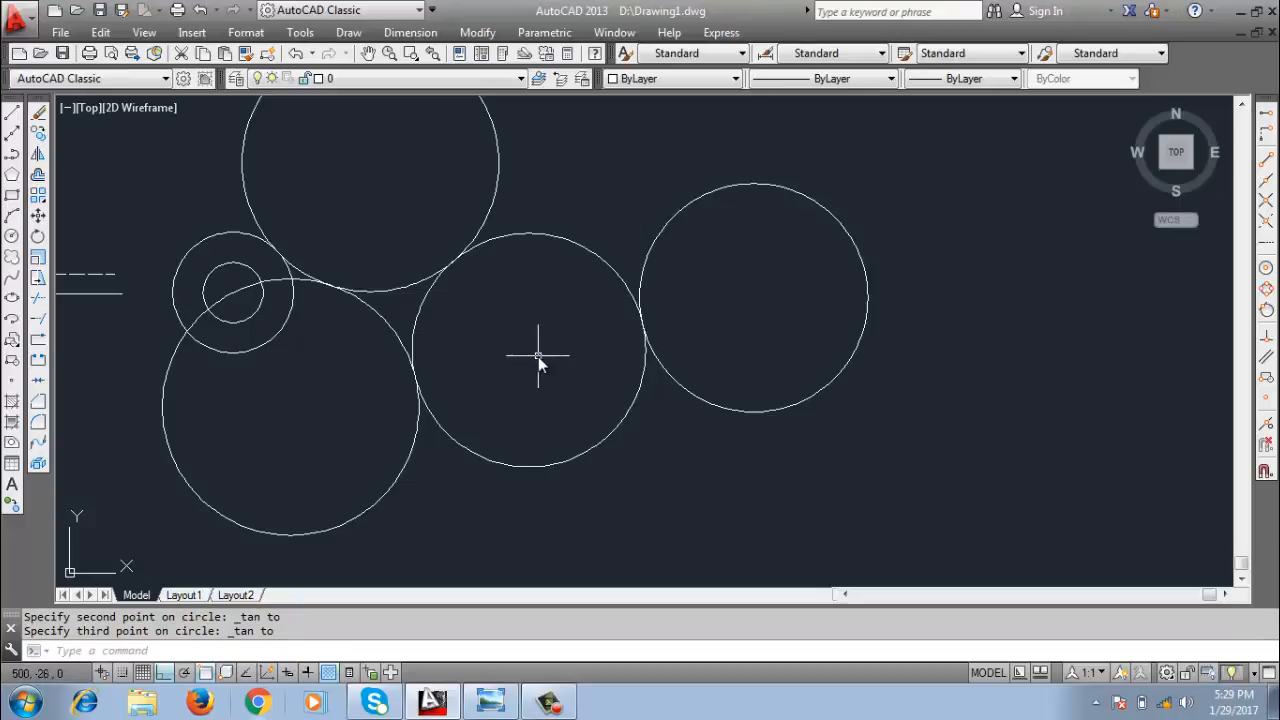
# Draw a three-point arc from the Tan, Tan, Tan circle's centre through the upper circle's centre to the lower-left large circle's centre.
pyautogui.moveTo(538, 356); pyautogui.dragTo(632, 412, button='middle')
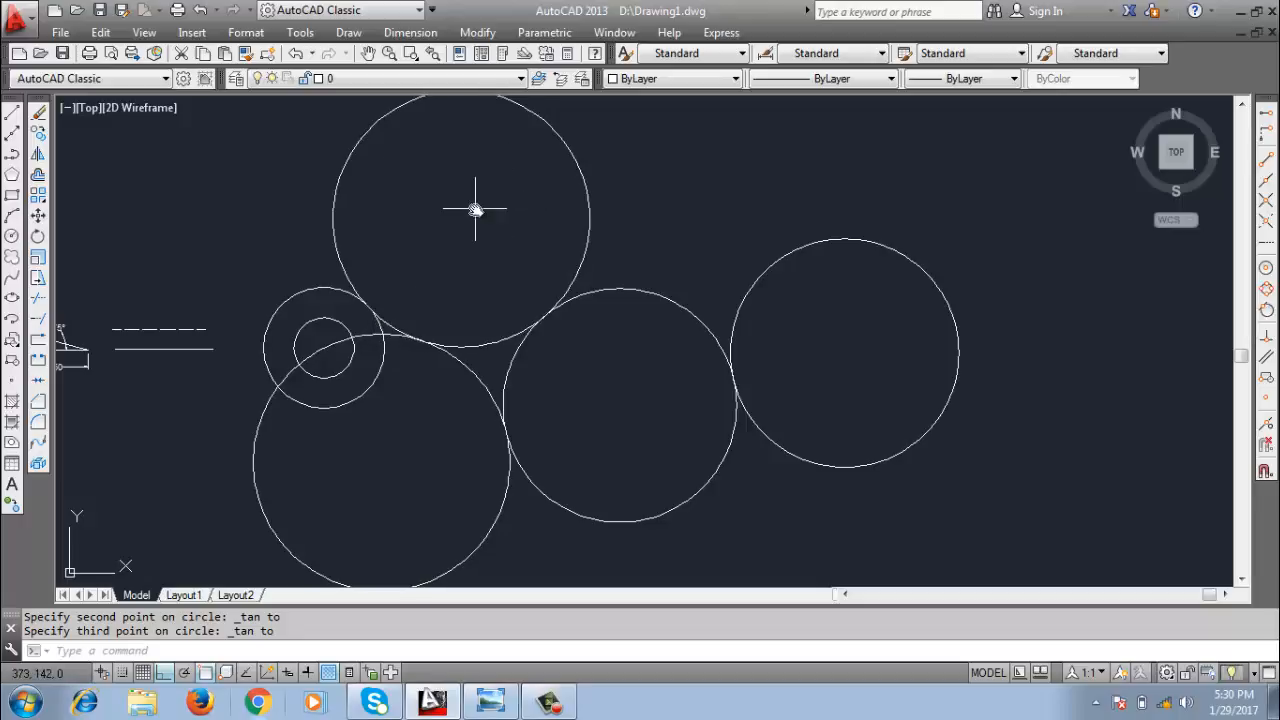
pyautogui.scroll(-5, 474, 209)
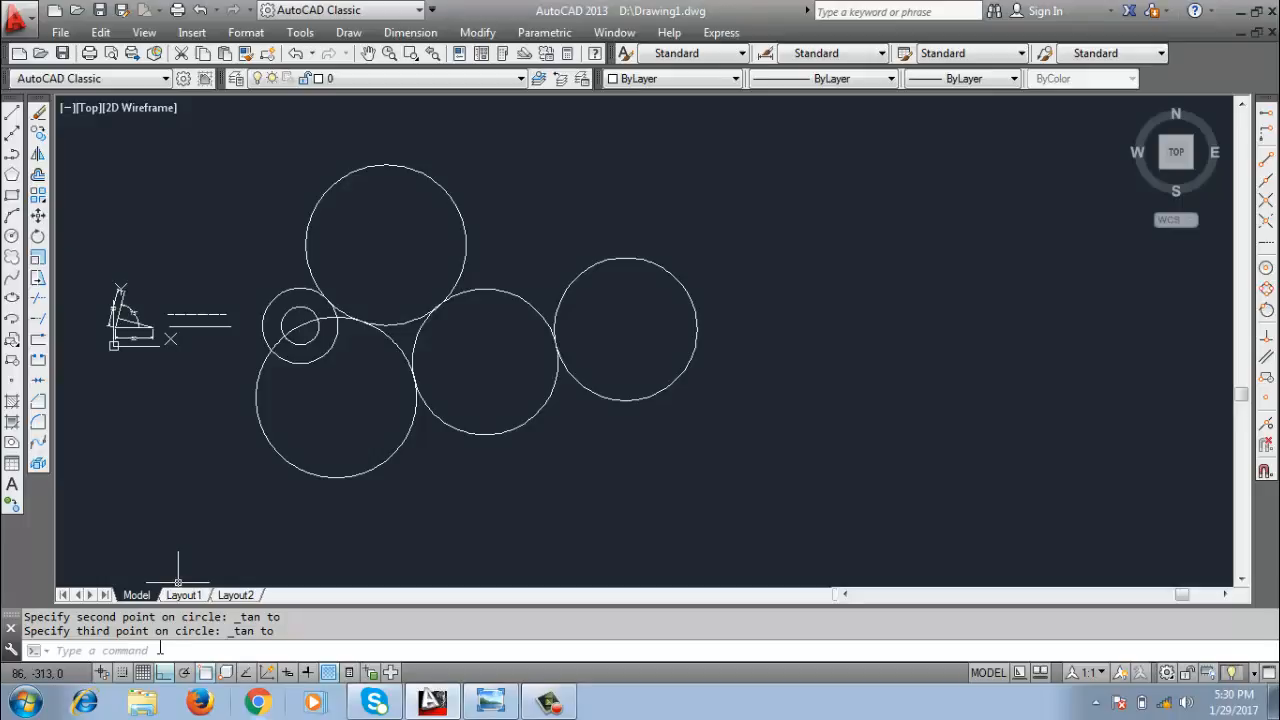
pyautogui.click(348, 32)
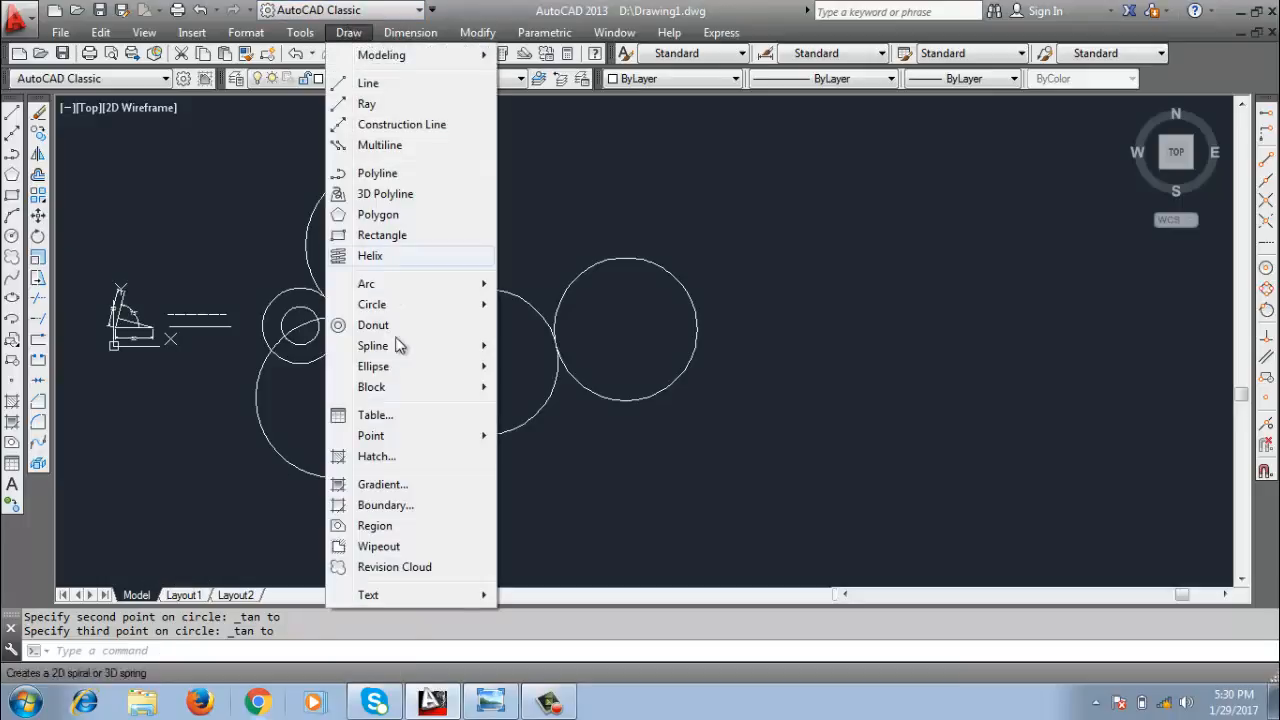
pyautogui.moveTo(406, 286)
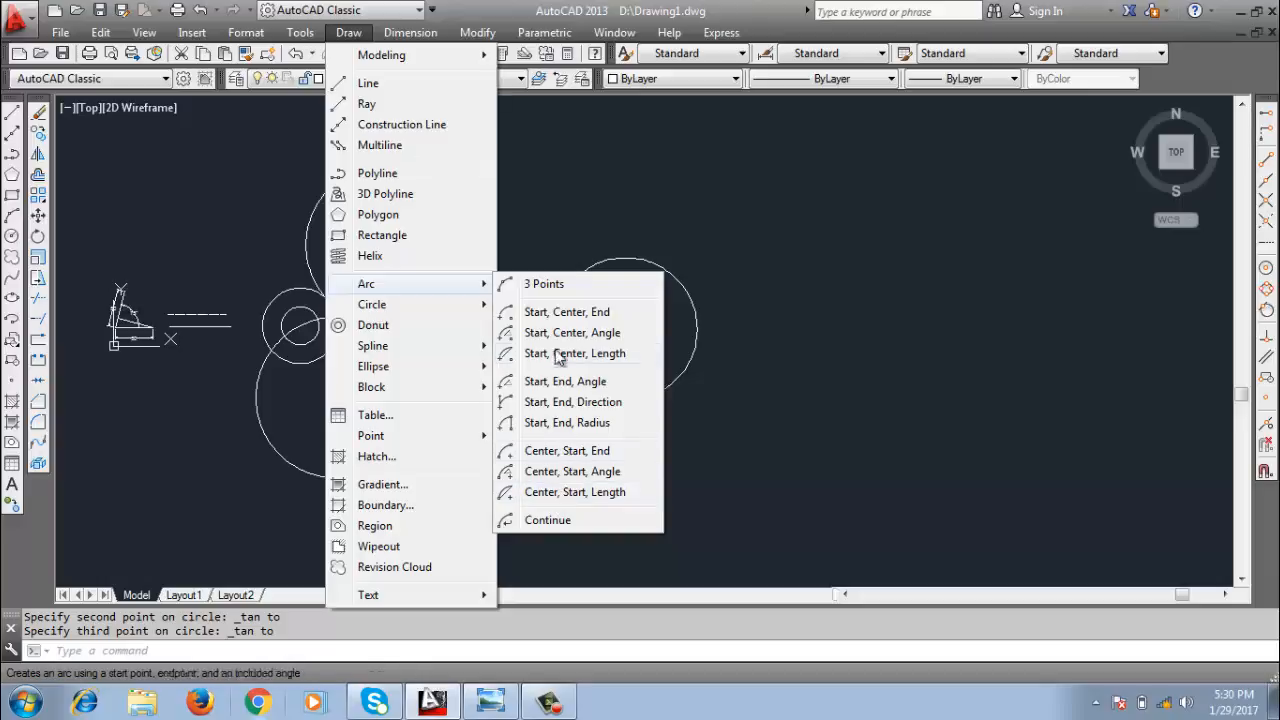
pyautogui.click(545, 284)
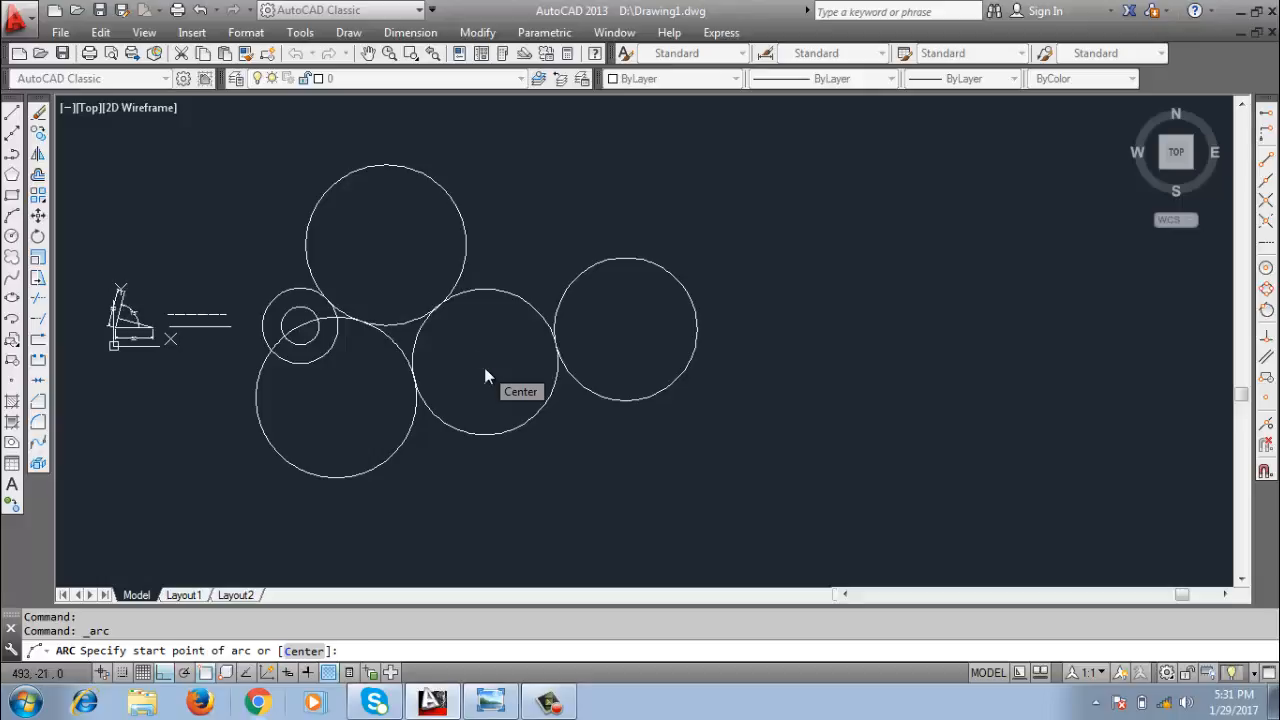
pyautogui.click(484, 368)
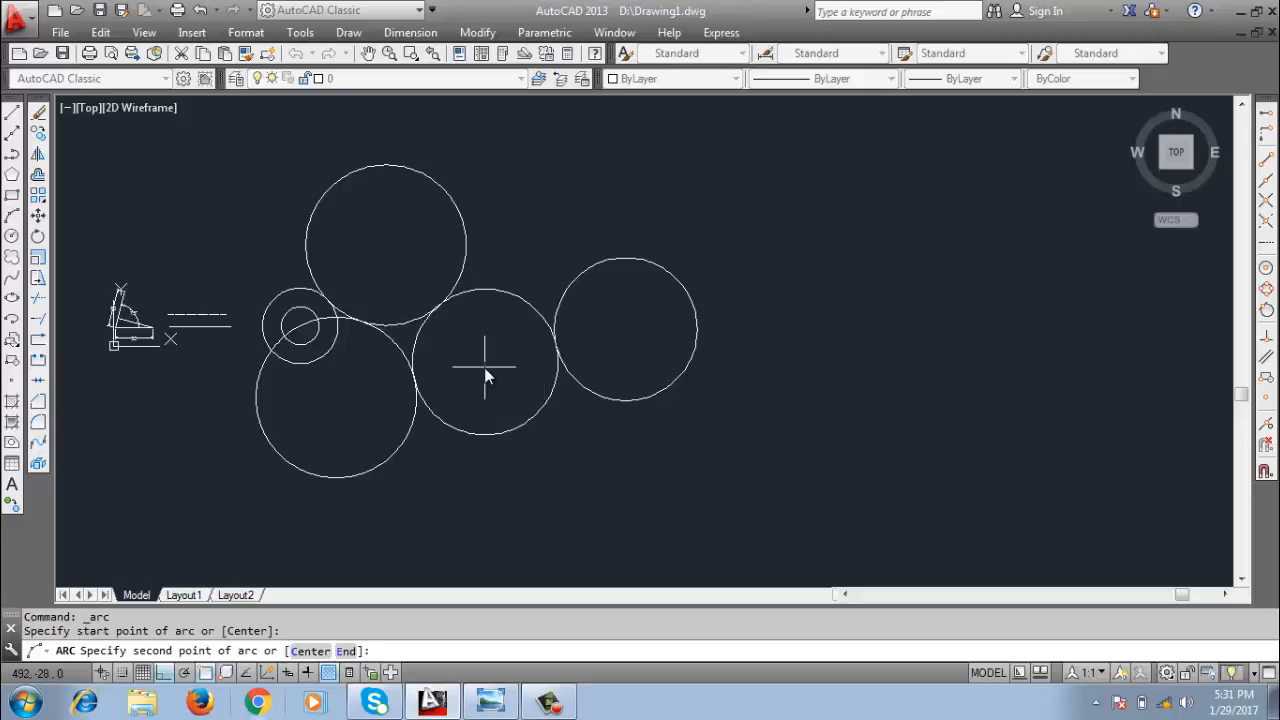
pyautogui.click(385, 245)
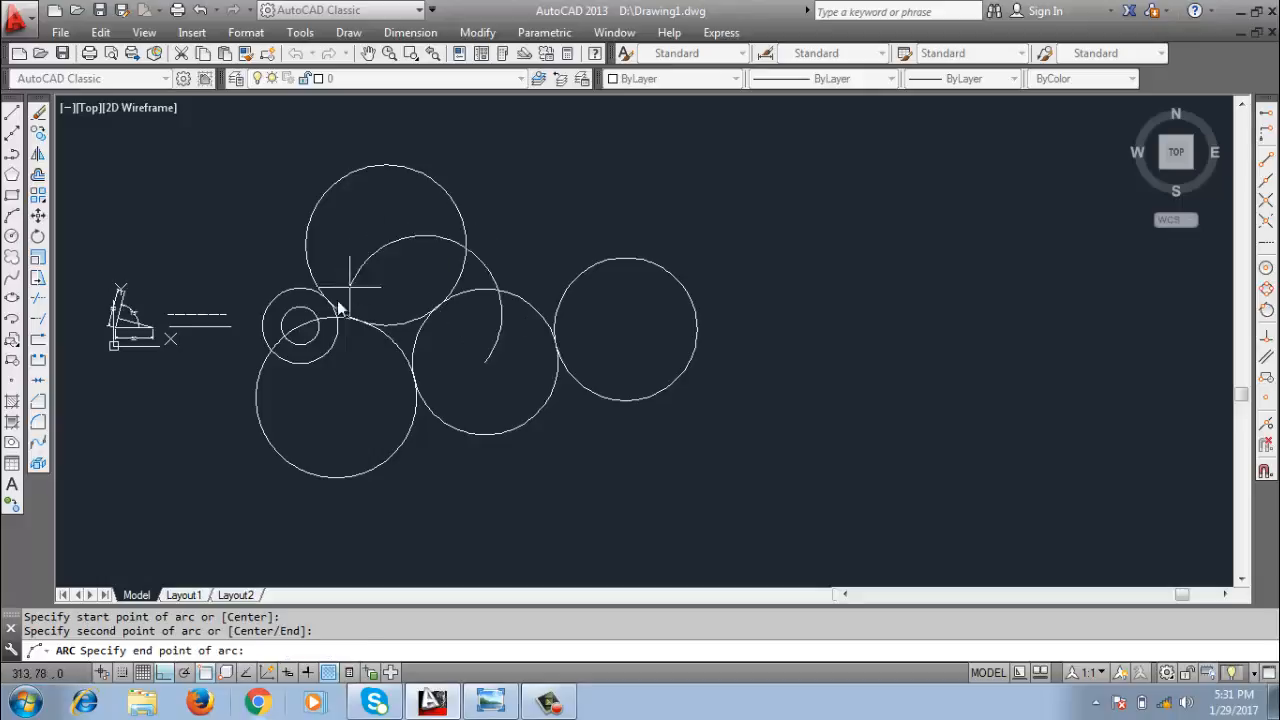
pyautogui.click(336, 398)
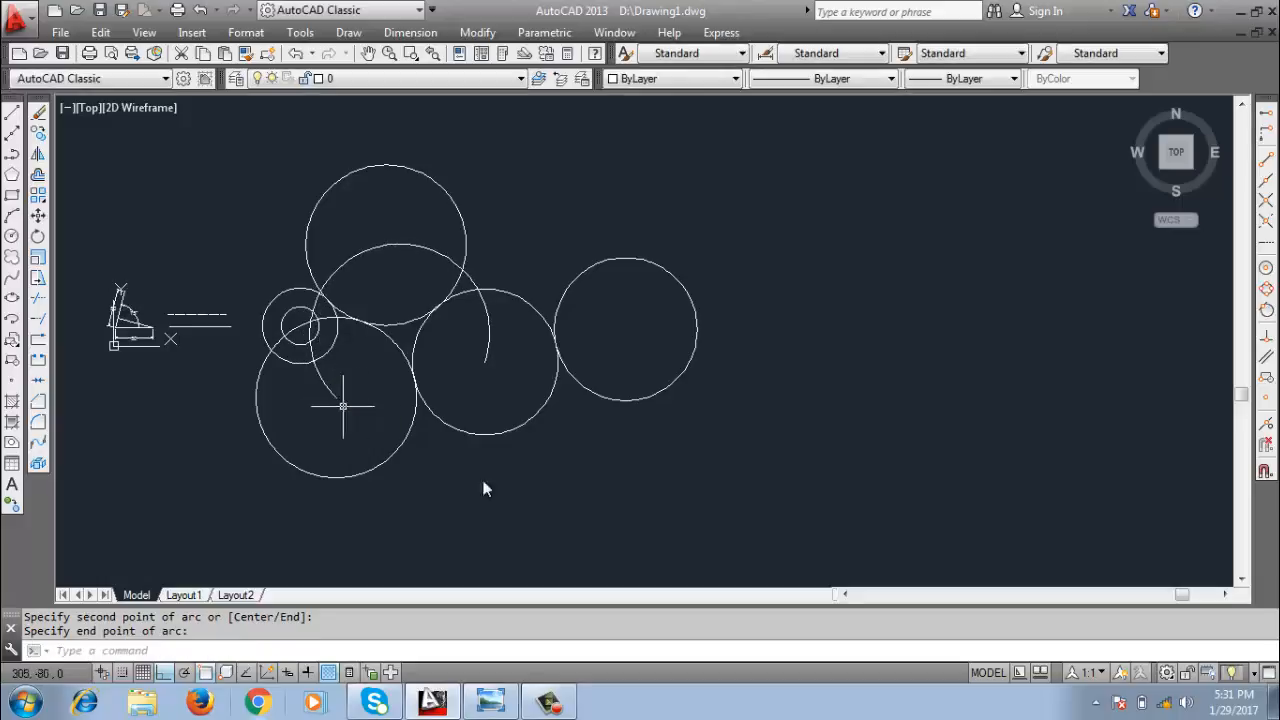
# Draw a Start, Center, End arc starting at the rightmost circle's centre, centred on the middle circle and ending towards the lower-left circle's centre.
pyautogui.click(350, 33)
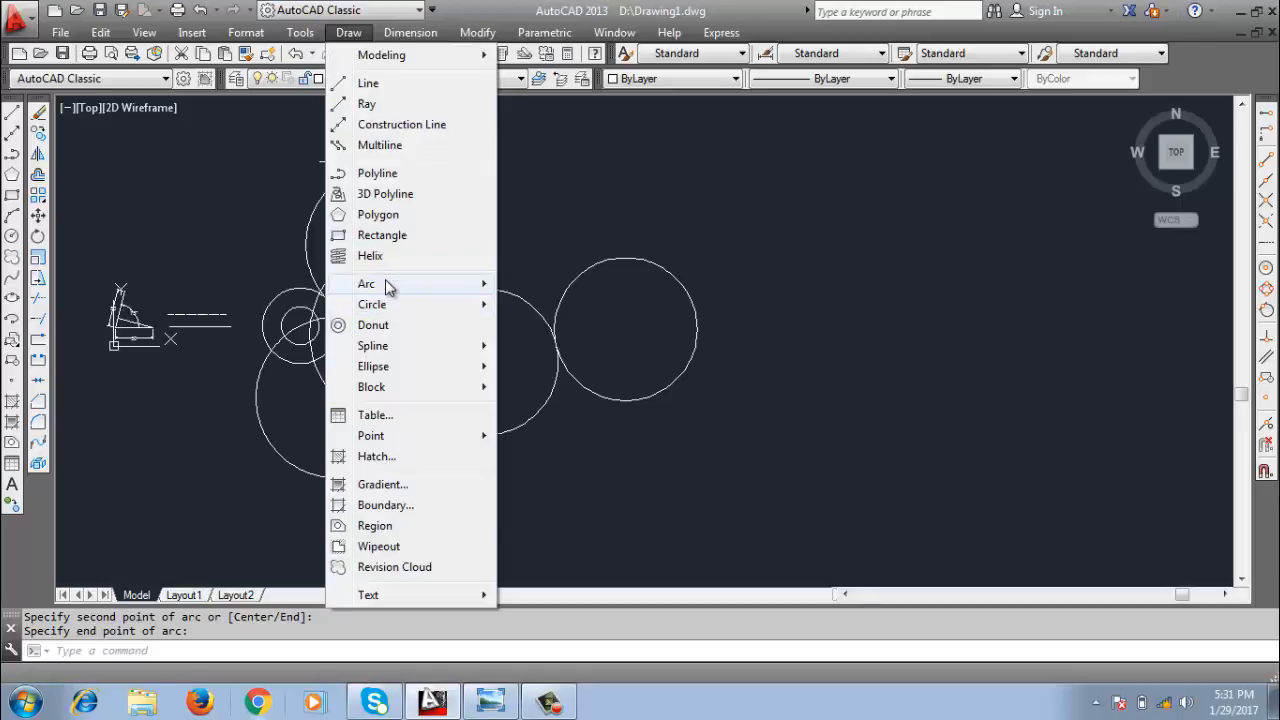
pyautogui.moveTo(385, 283)
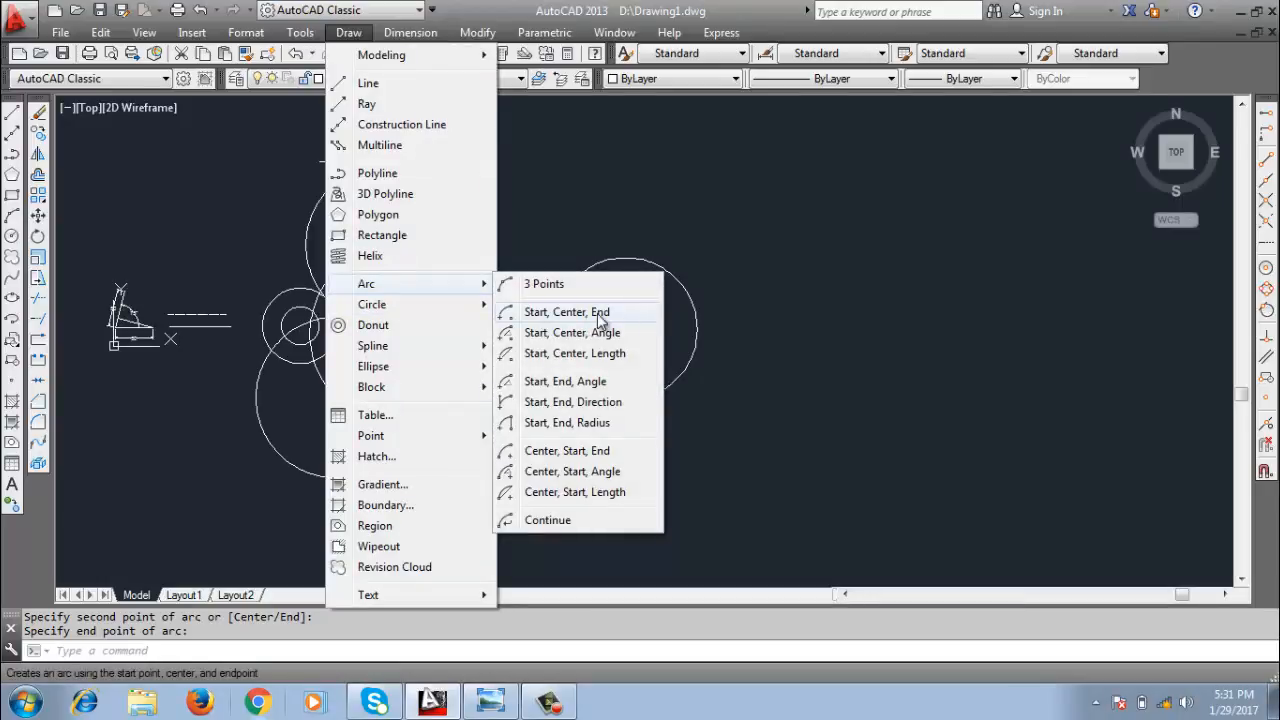
pyautogui.click(602, 318)
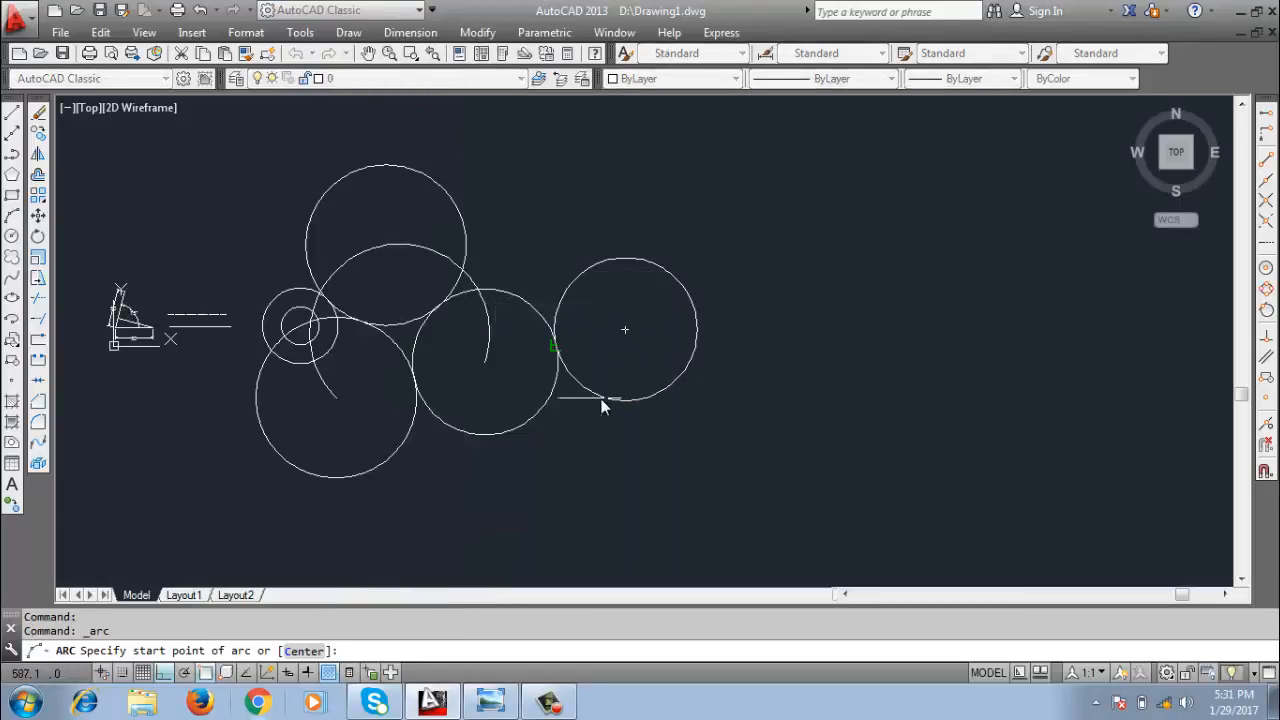
pyautogui.click(621, 332)
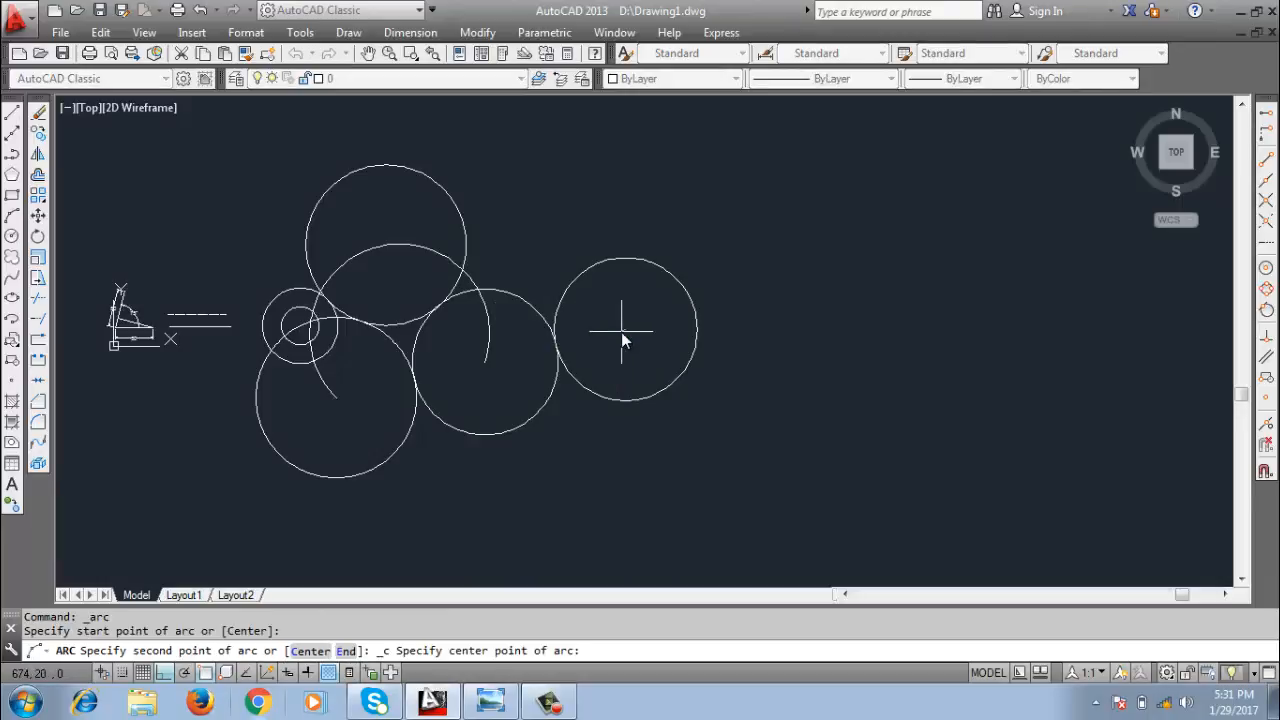
pyautogui.click(482, 362)
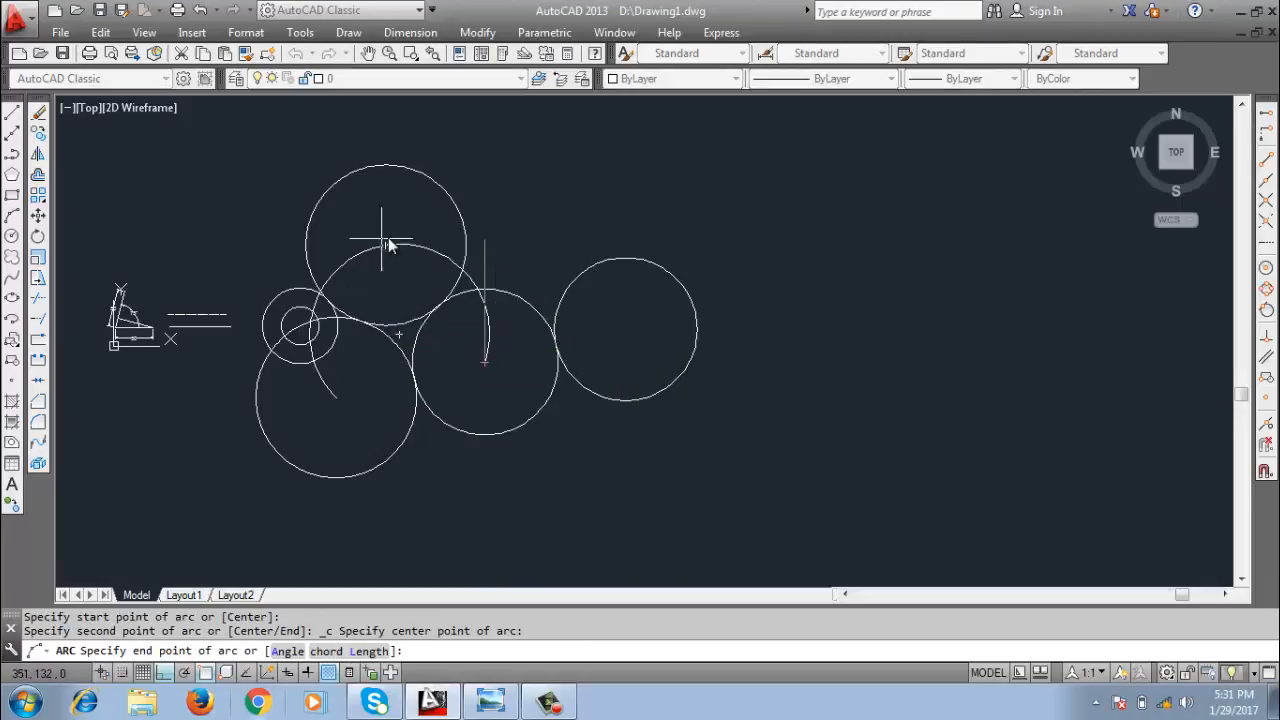
pyautogui.click(337, 397)
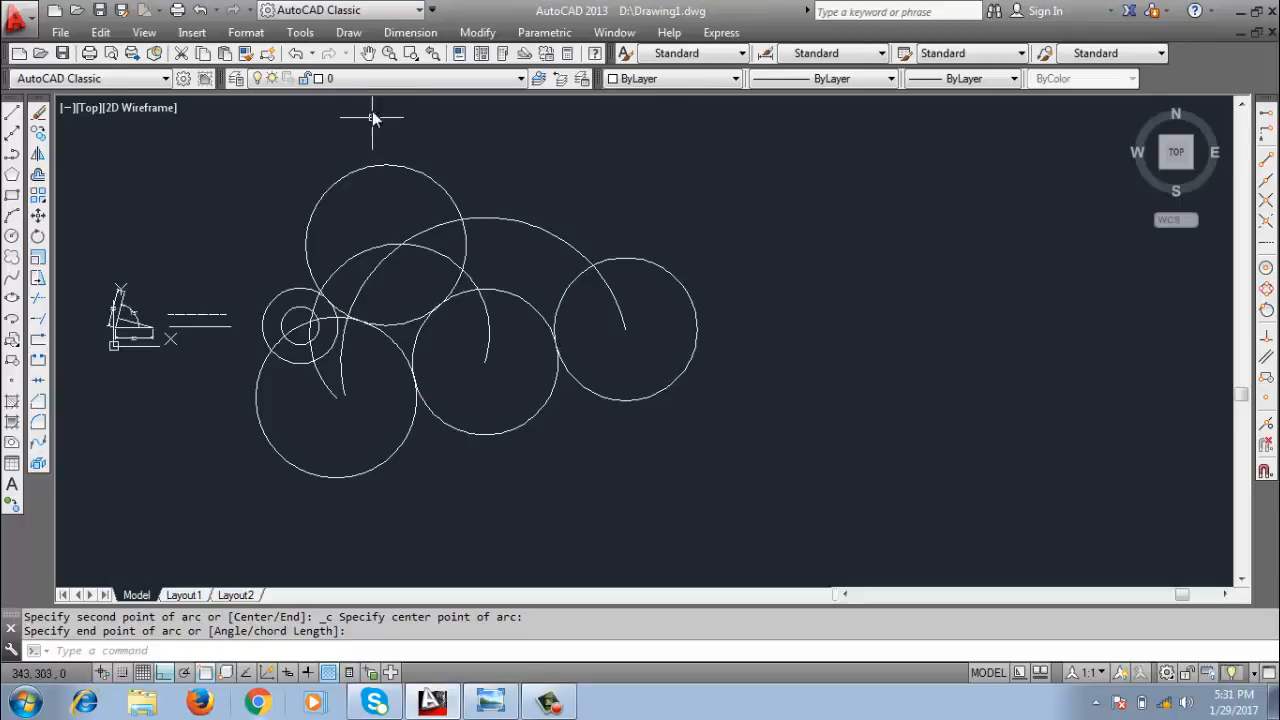
pyautogui.click(348, 32)
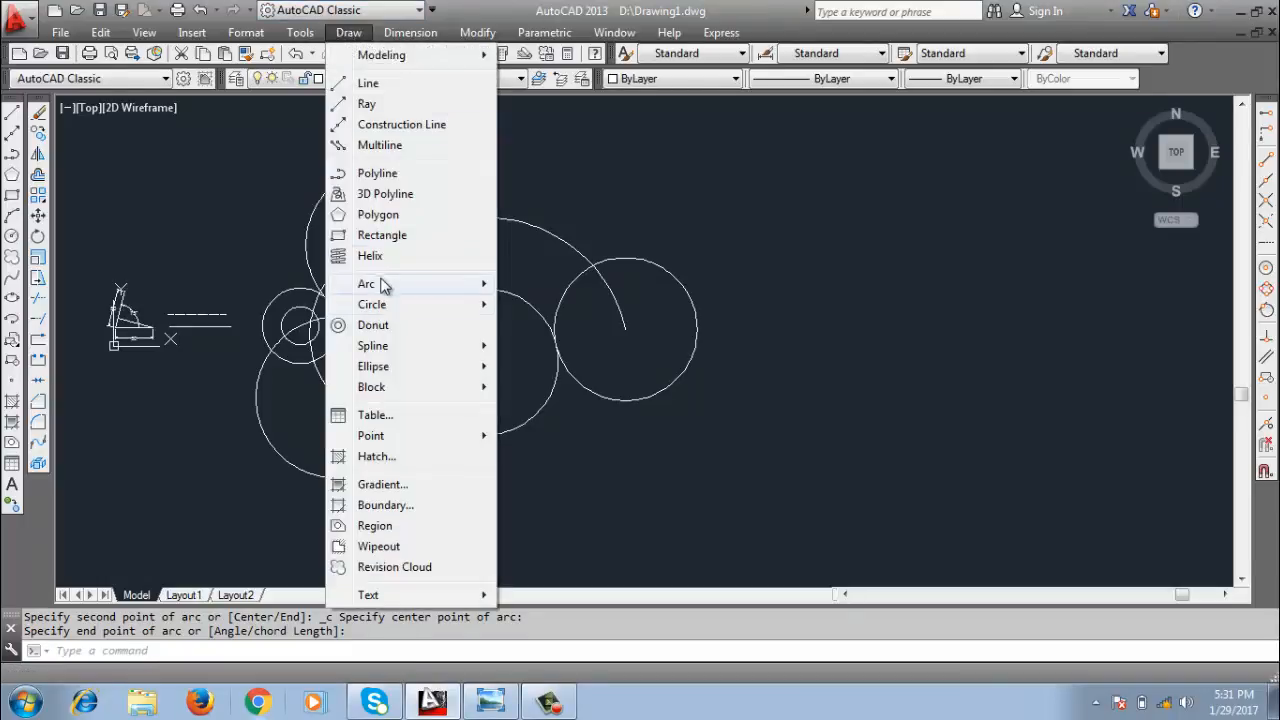
pyautogui.moveTo(390, 286)
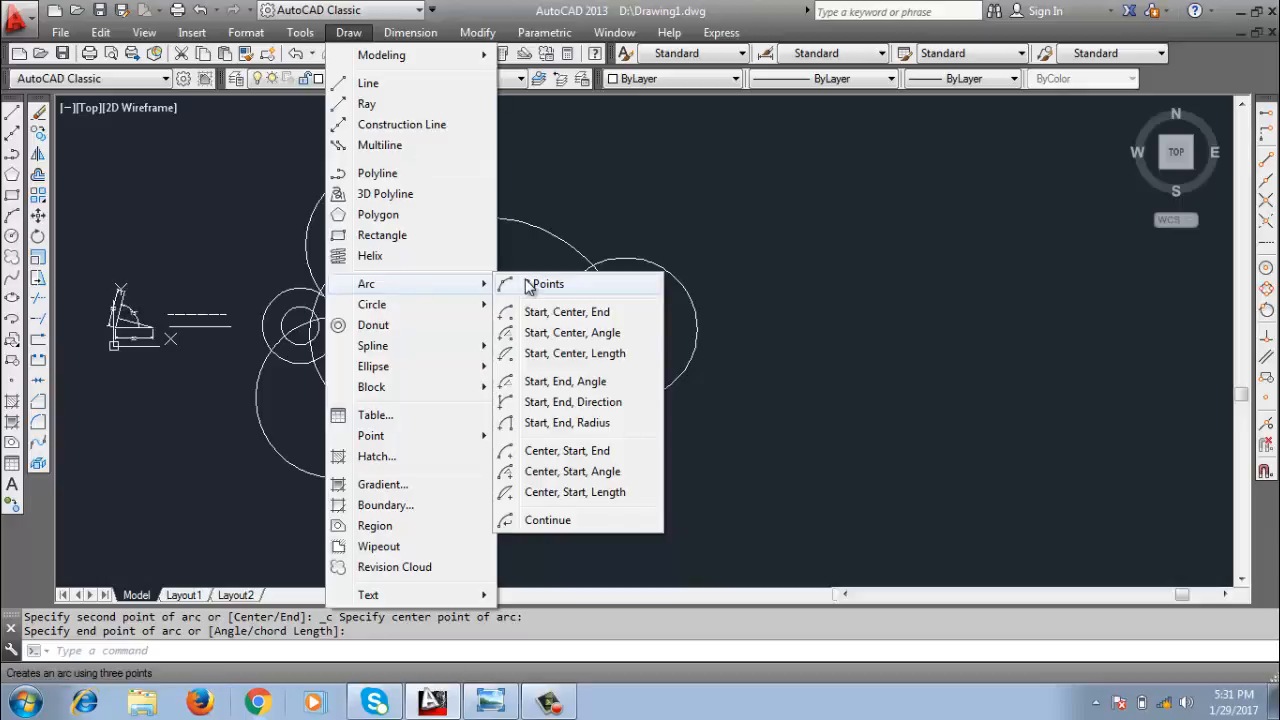
pyautogui.click(780, 445)
pyautogui.click(729, 478)
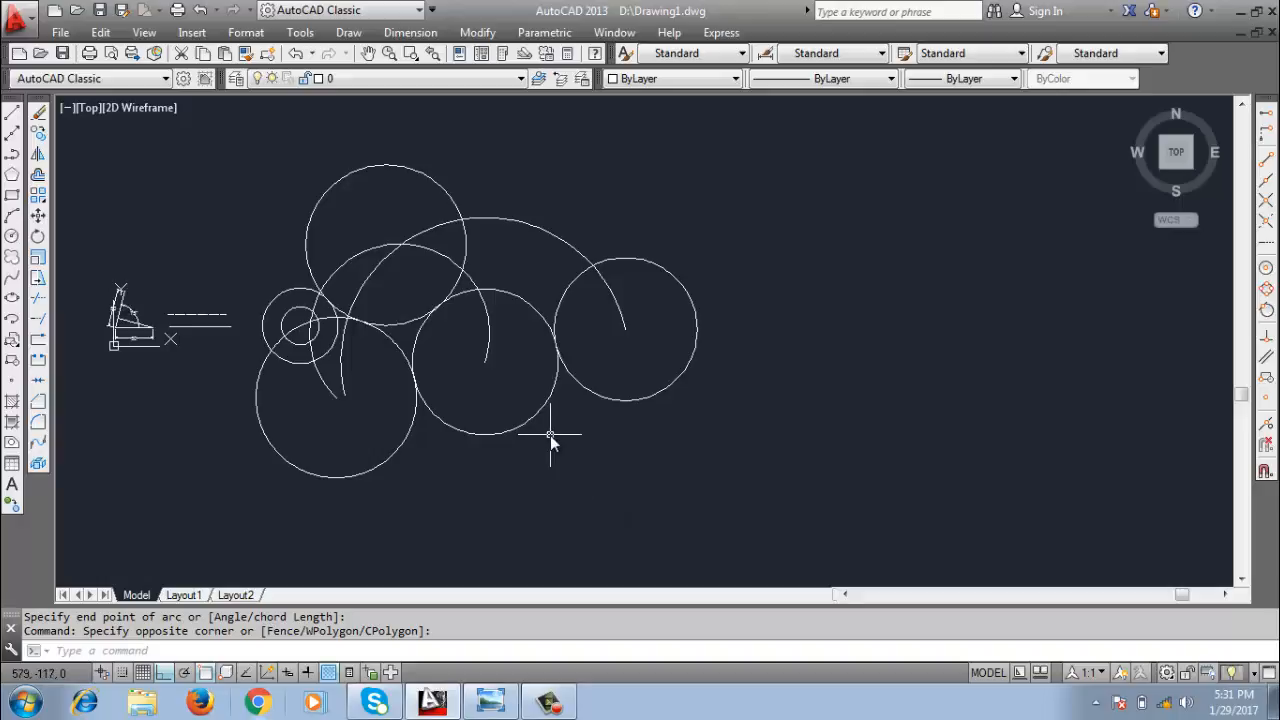
# Erase the large arc drawn with the Start, Center, End method.
pyautogui.moveTo(551, 434); pyautogui.dragTo(620, 447, button='middle')
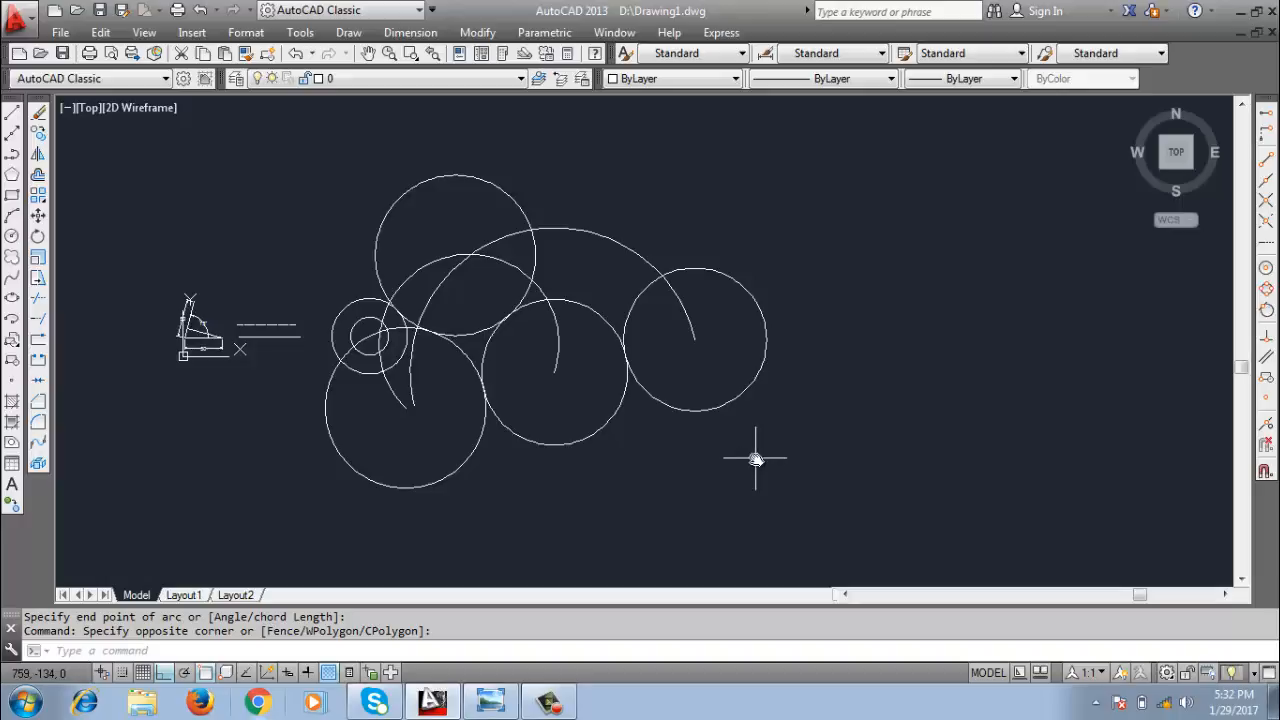
pyautogui.moveTo(755, 459); pyautogui.dragTo(620, 450, button='middle')
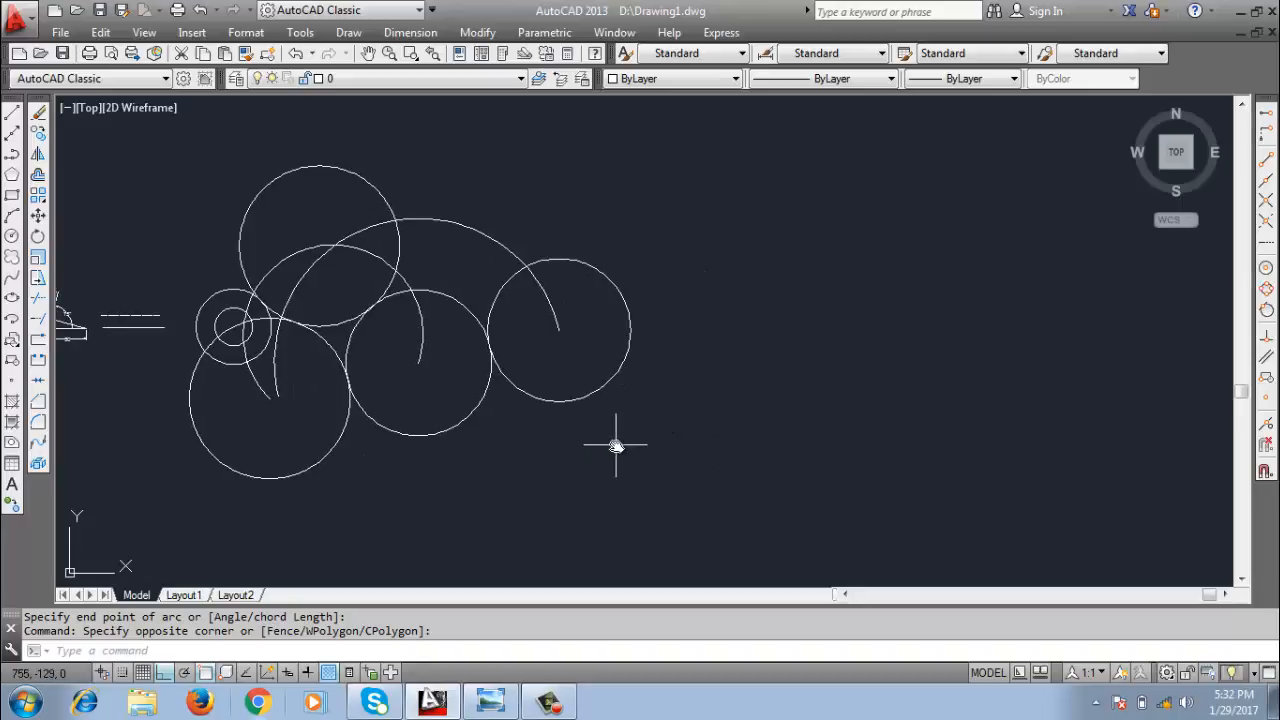
pyautogui.click(471, 177)
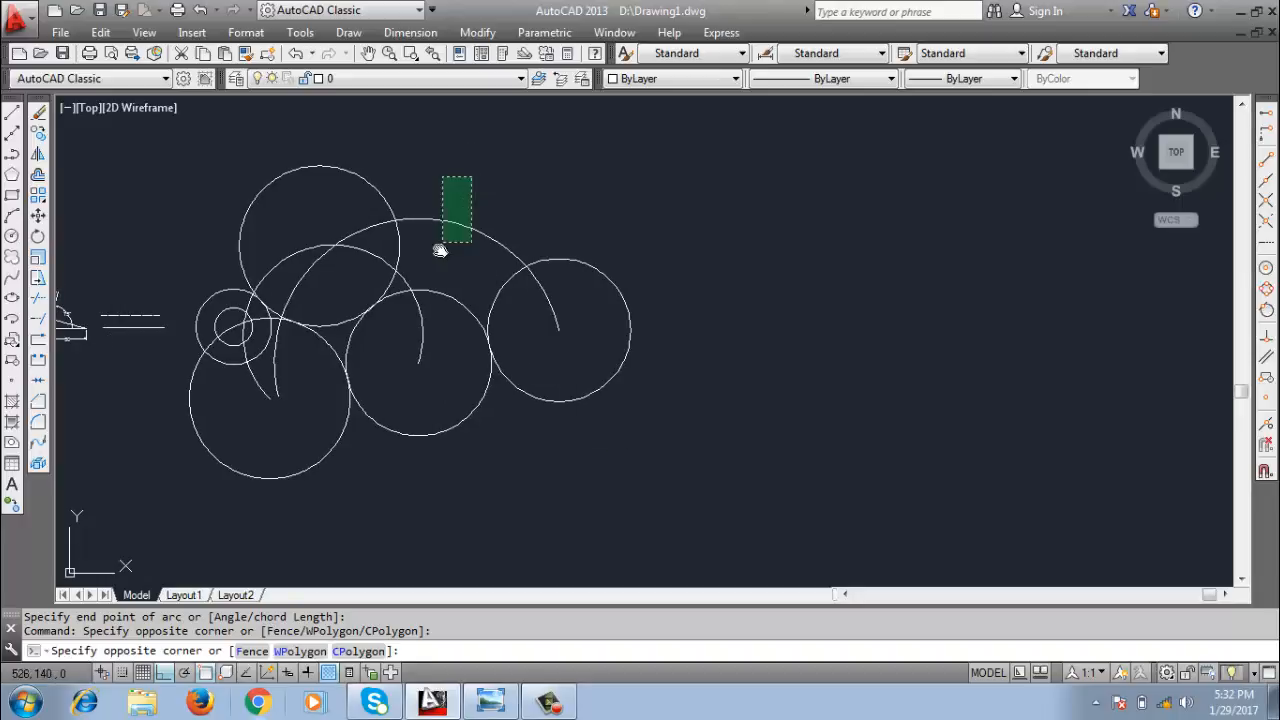
pyautogui.click(438, 245)
pyautogui.press('Delete')
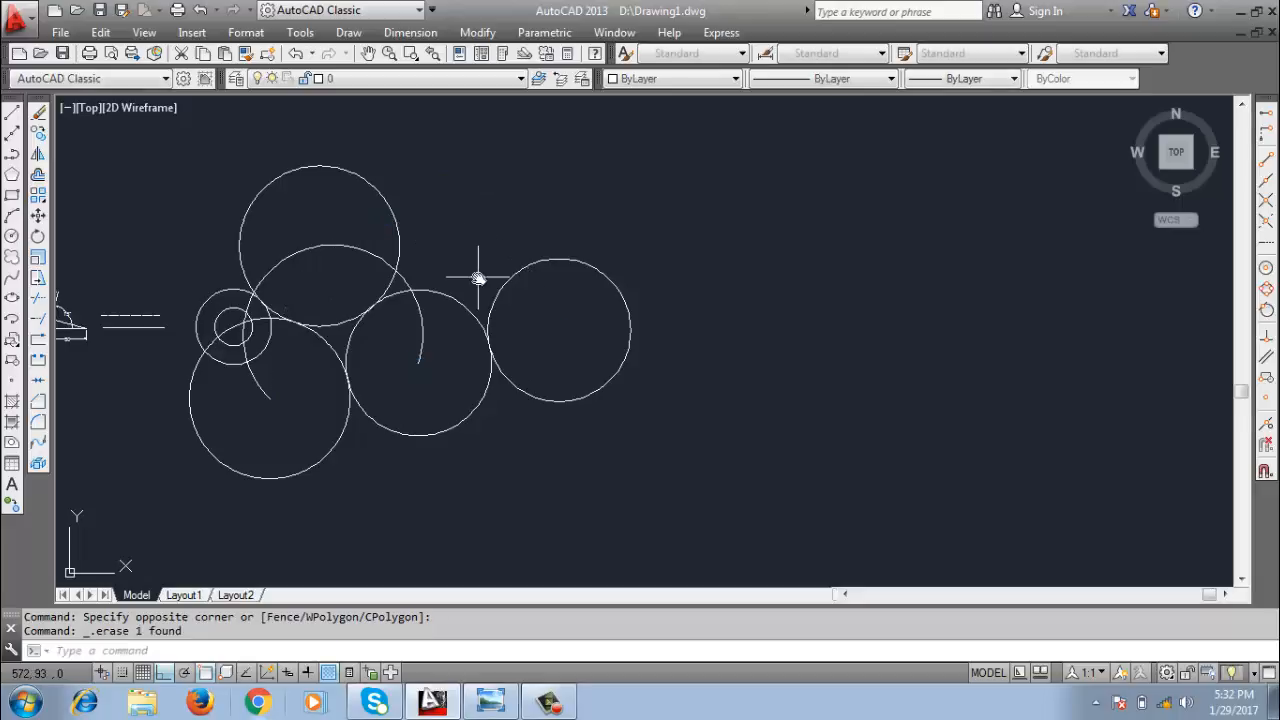
# Erase the three-point arc, the two concentric circles and all the large circles.
pyautogui.click(314, 271)
pyautogui.click(228, 240)
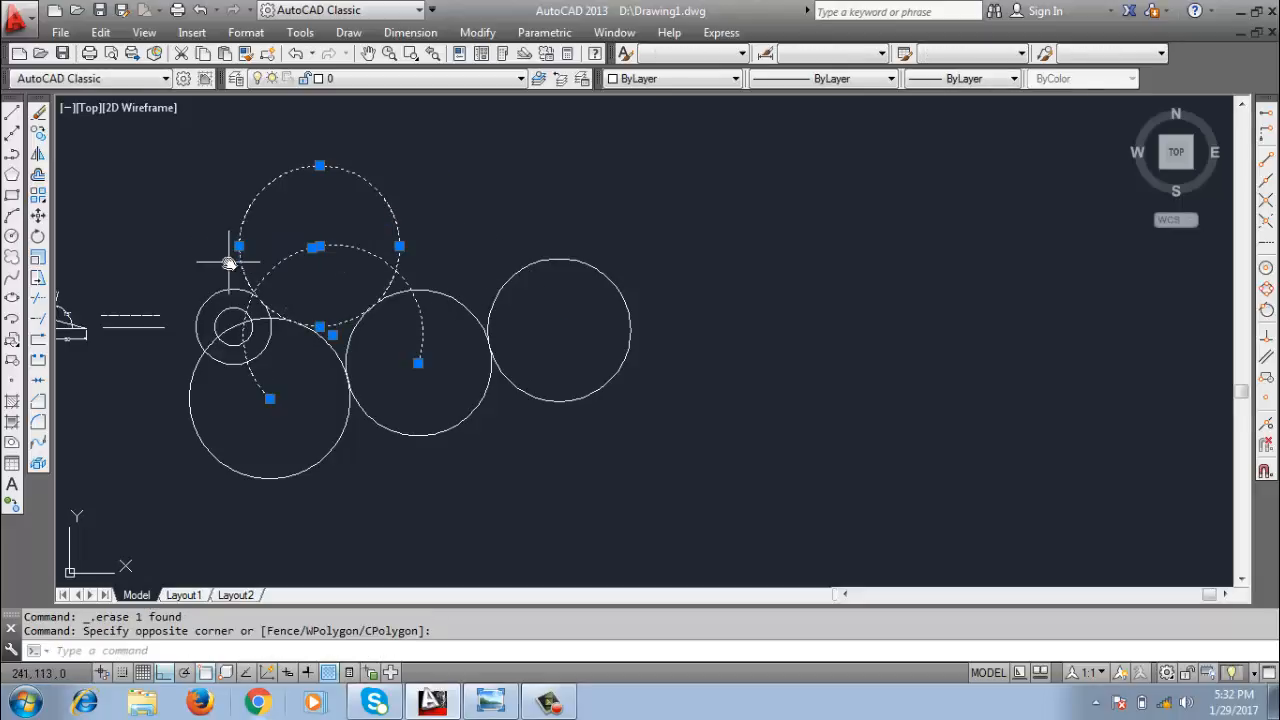
pyautogui.click(236, 258)
pyautogui.click(209, 323)
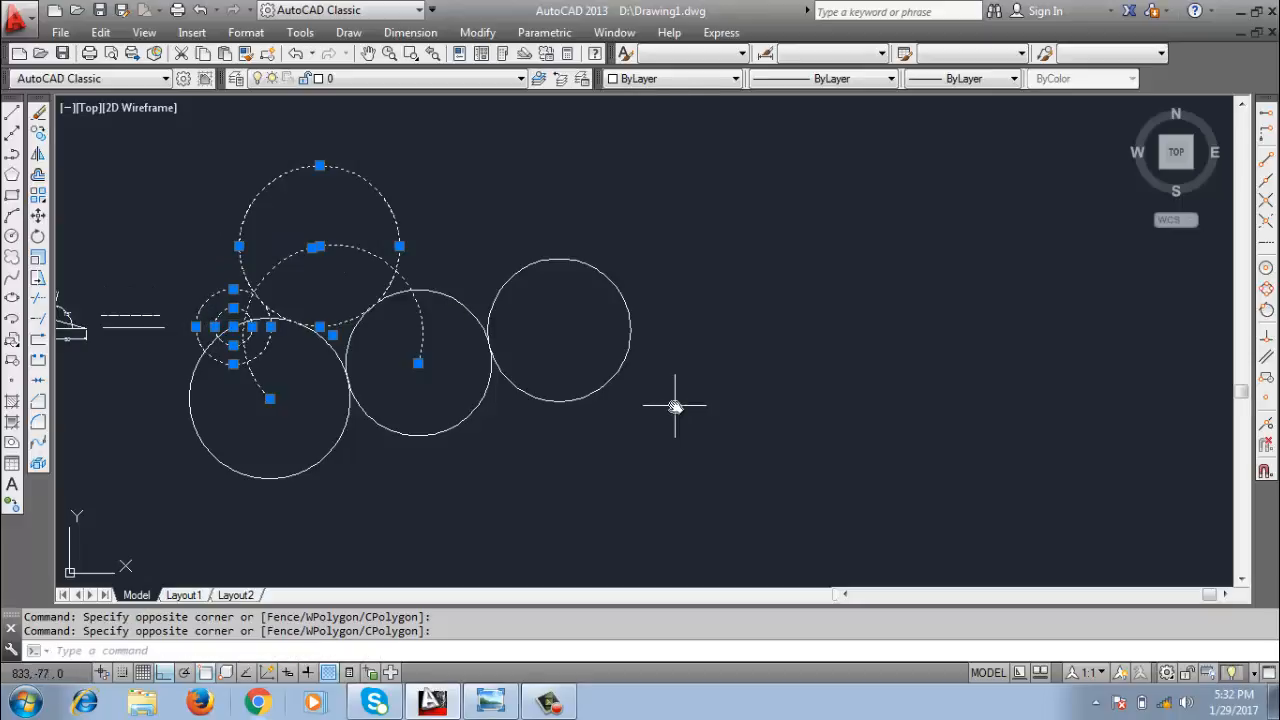
pyautogui.press('Delete')
pyautogui.click(523, 331)
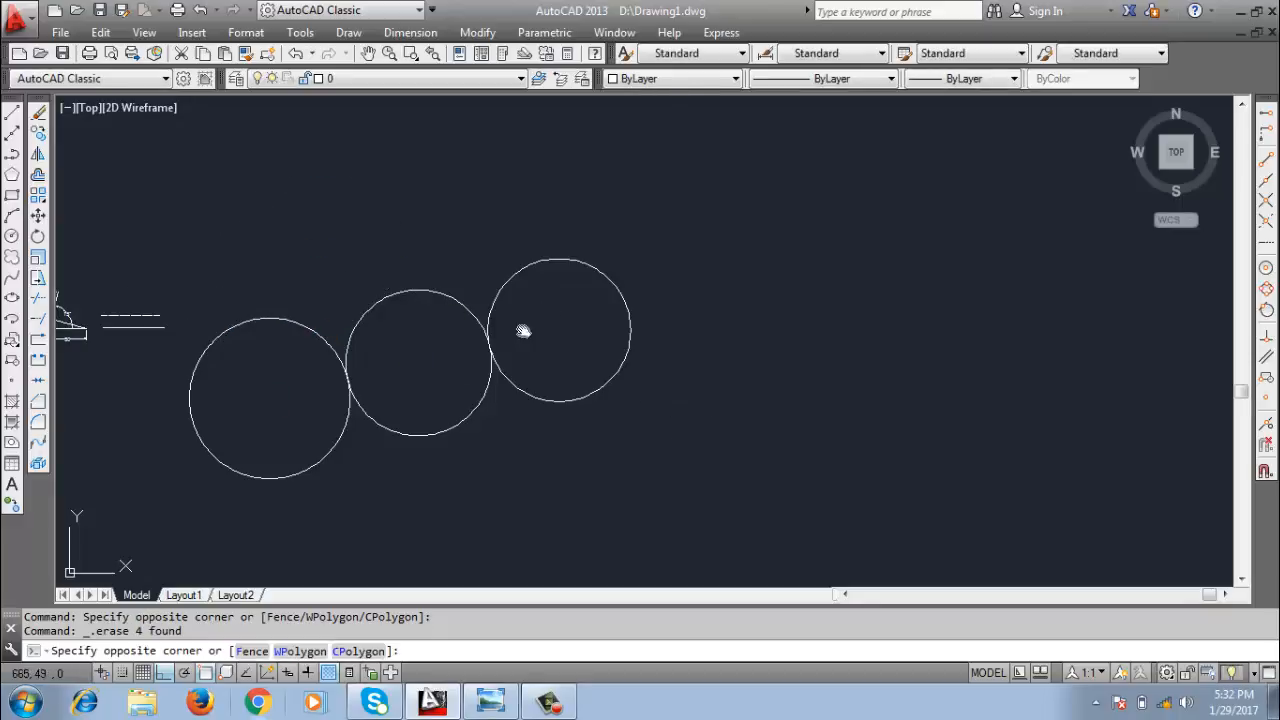
pyautogui.click(352, 430)
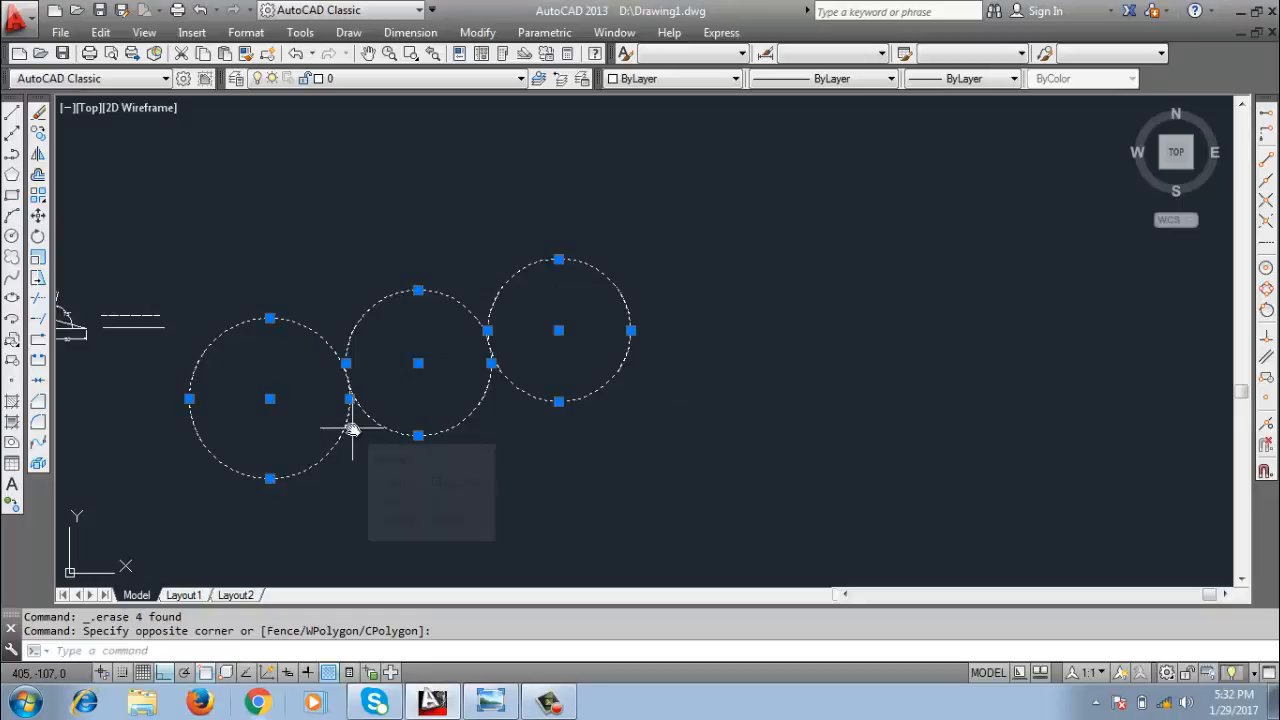
pyautogui.press('Delete')
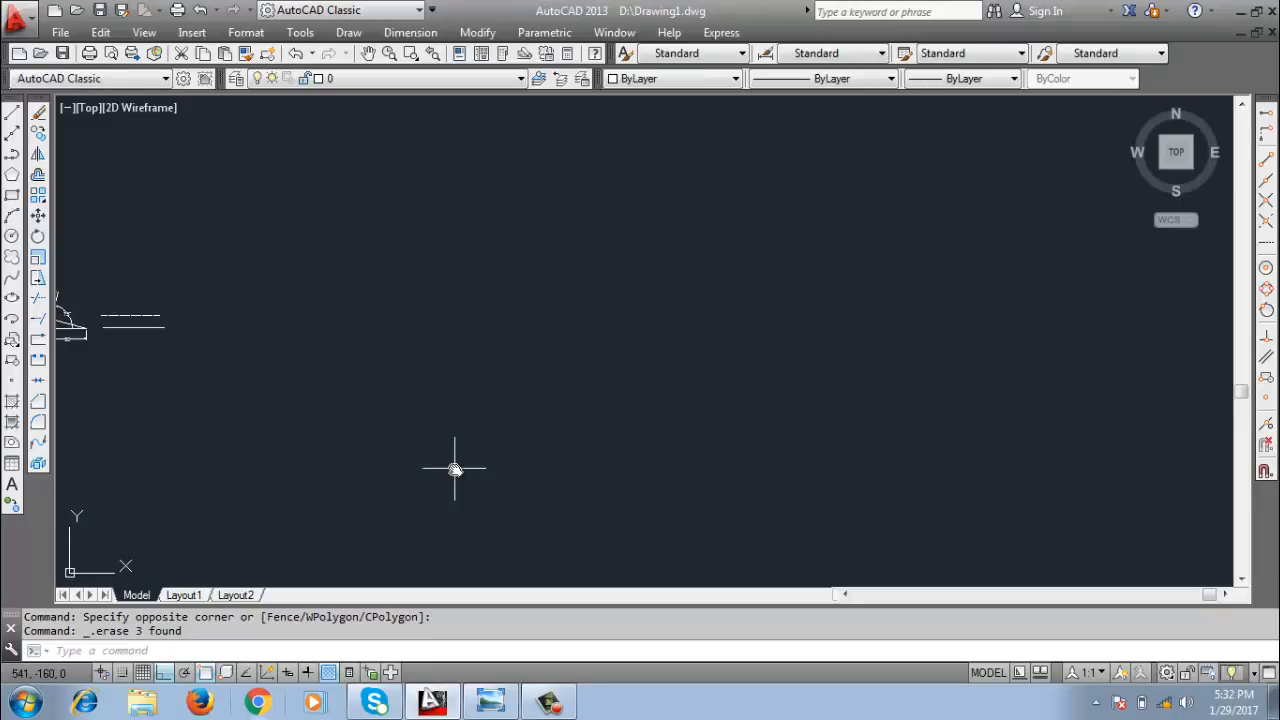
# Erase all the remaining objects in the drawing.
pyautogui.hotkey('ctrl', 'a')
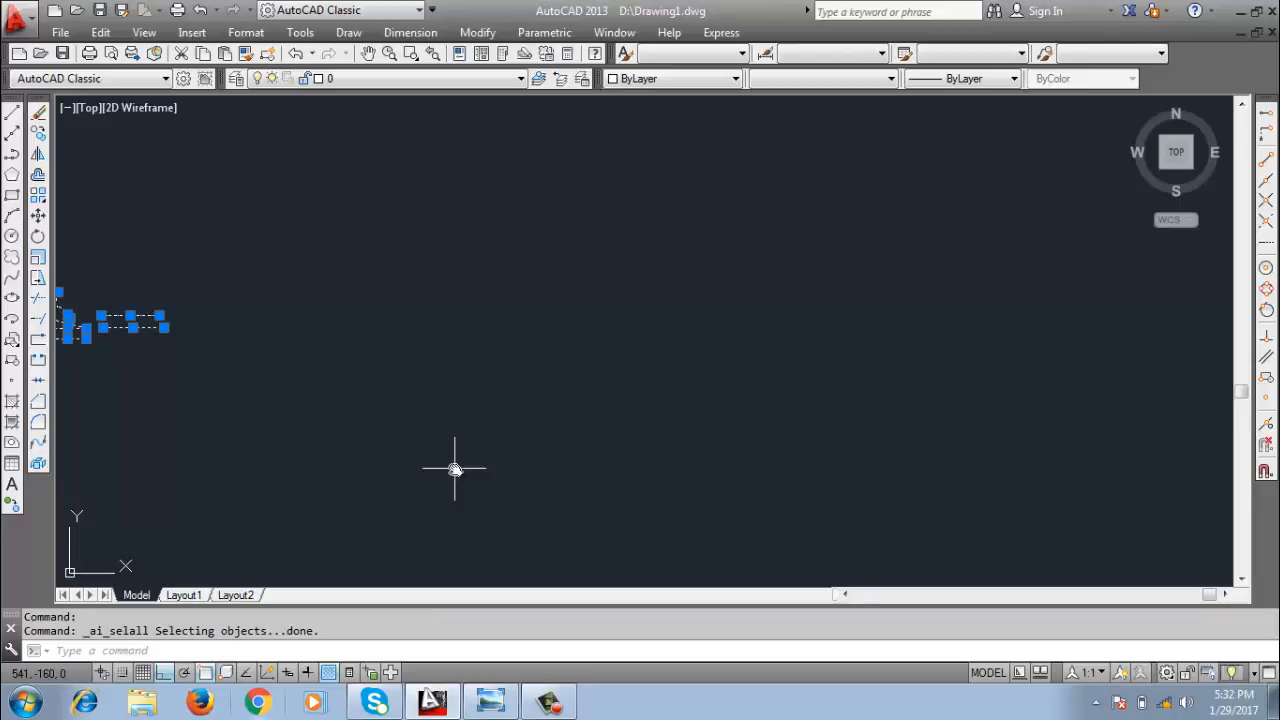
pyautogui.press('Delete')
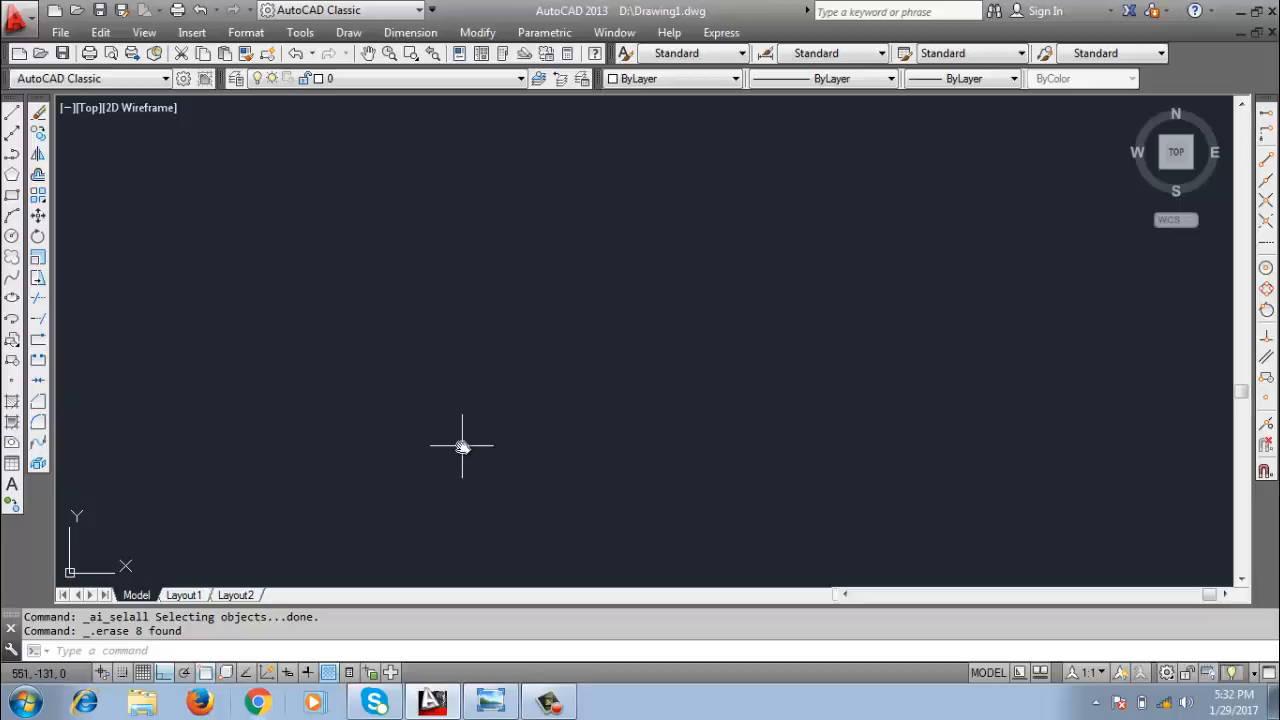
pyautogui.write('J')
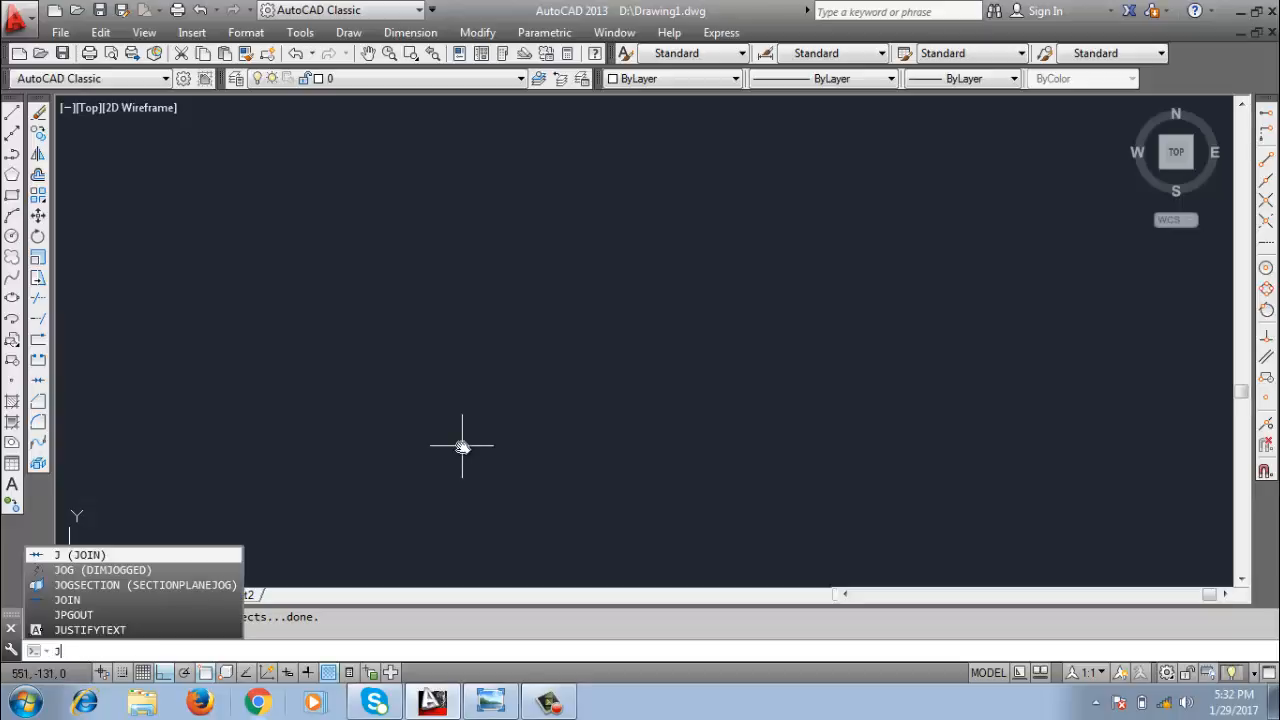
pyautogui.press('Escape')
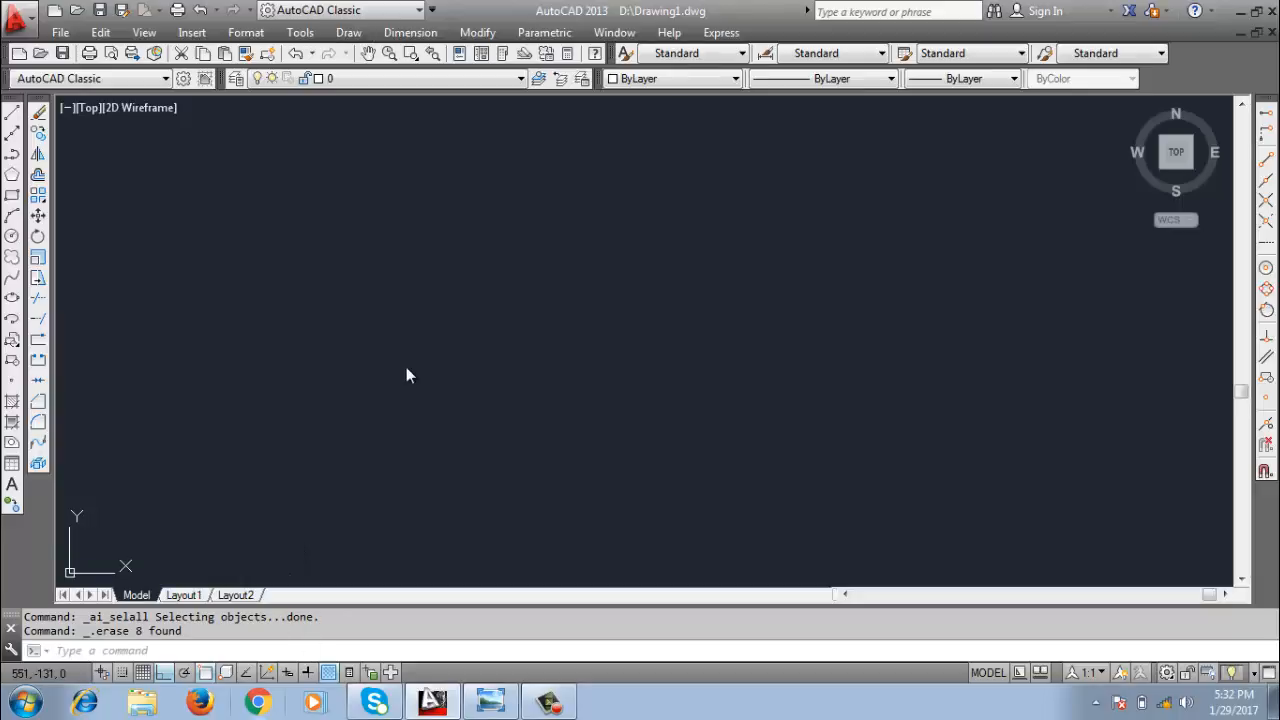
pyautogui.click(378, 415)
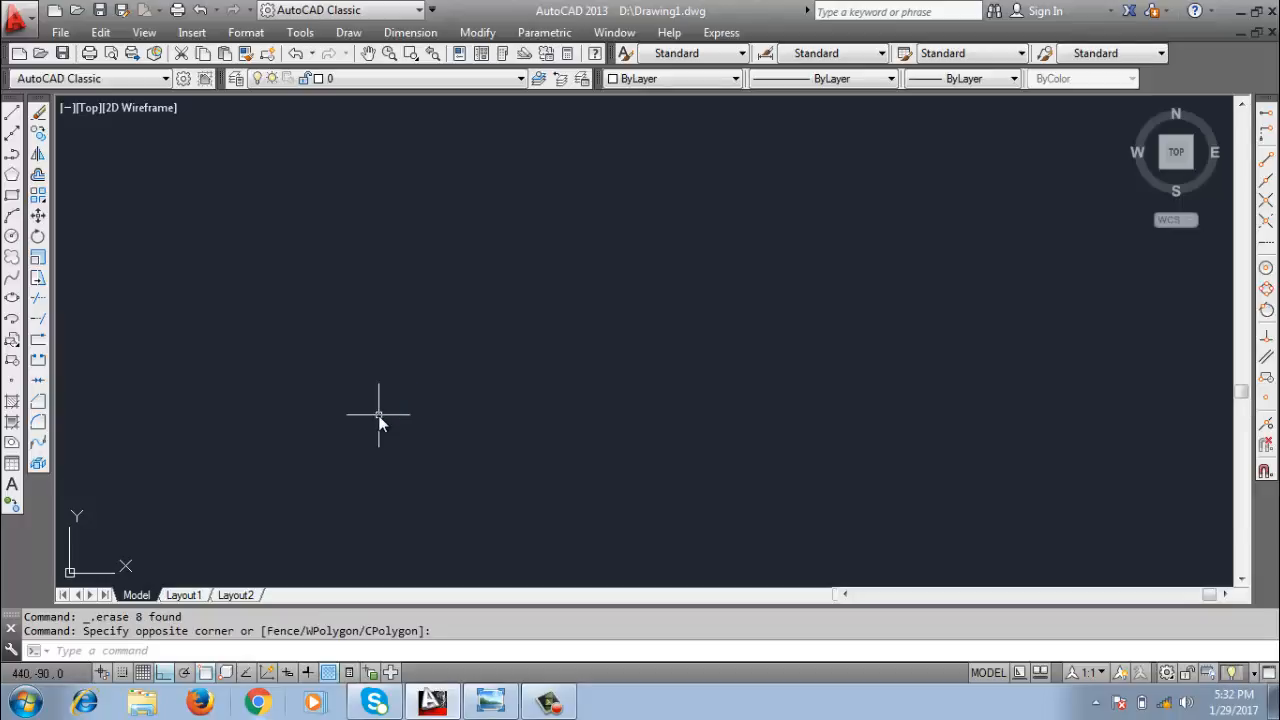
# Draw a horizontal line across the upper part of the empty drawing area with the Line command.
pyautogui.write('L')
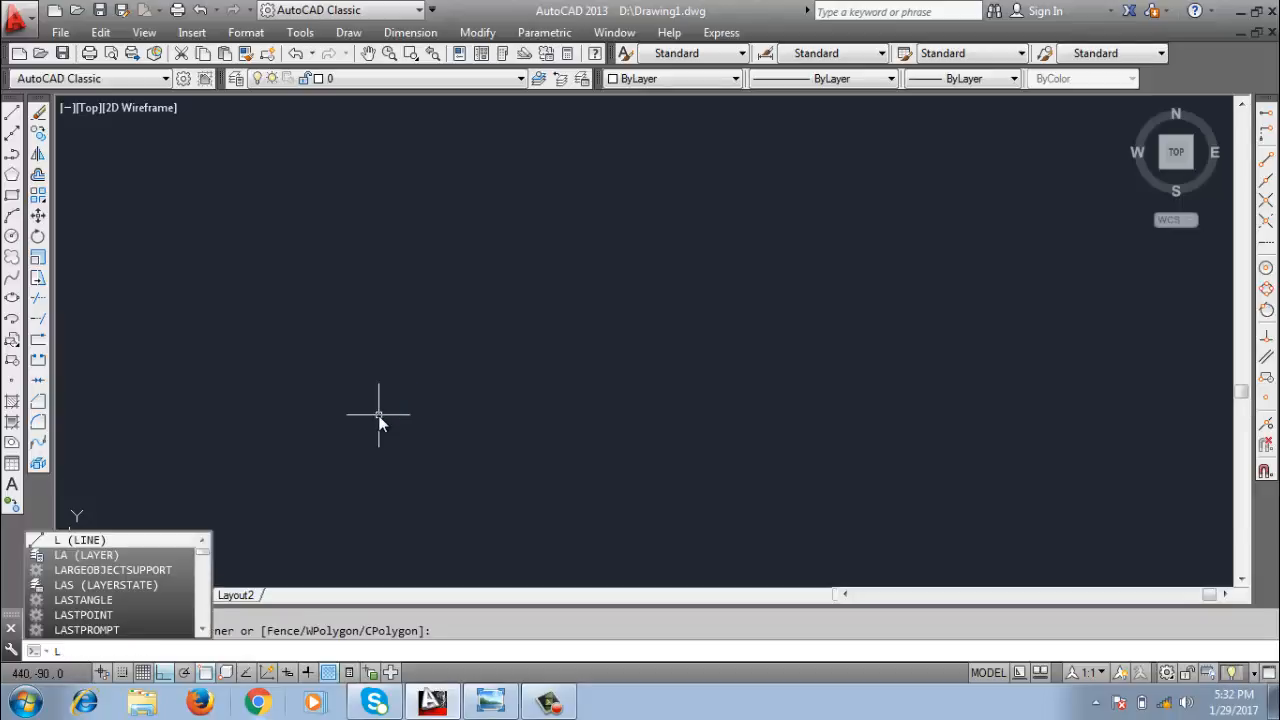
pyautogui.press('Return')
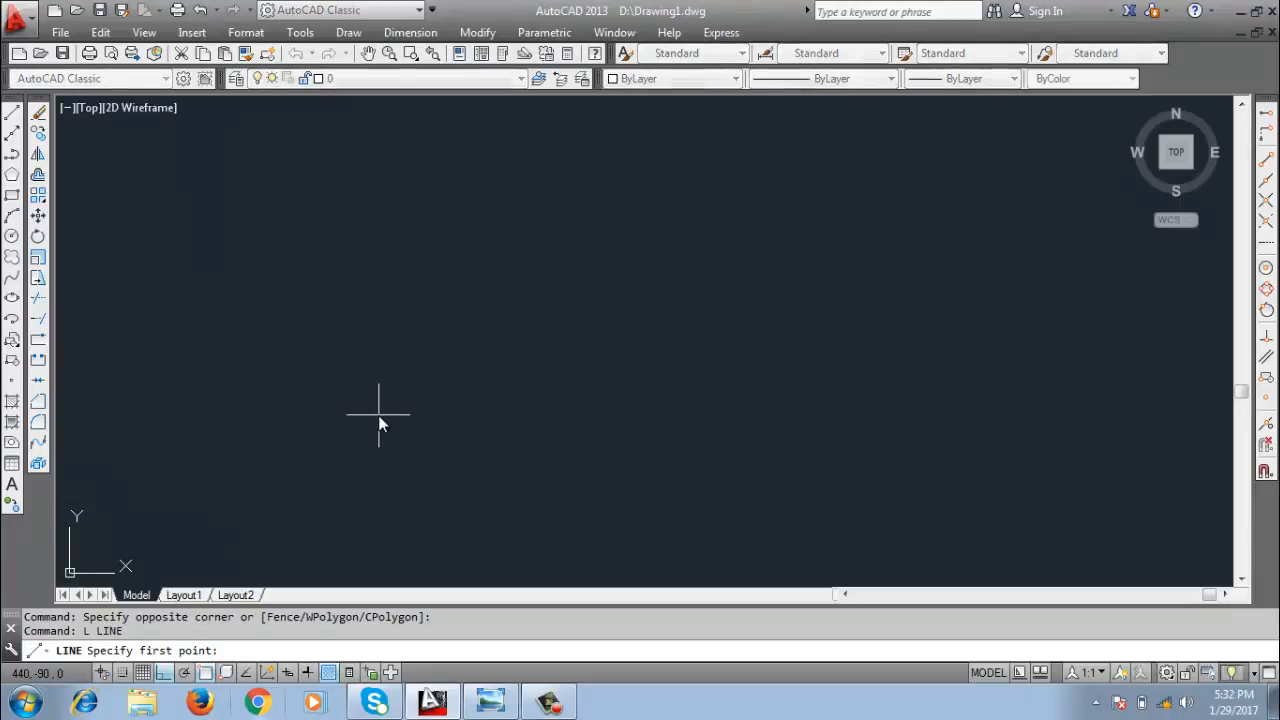
pyautogui.click(316, 225)
pyautogui.click(681, 225)
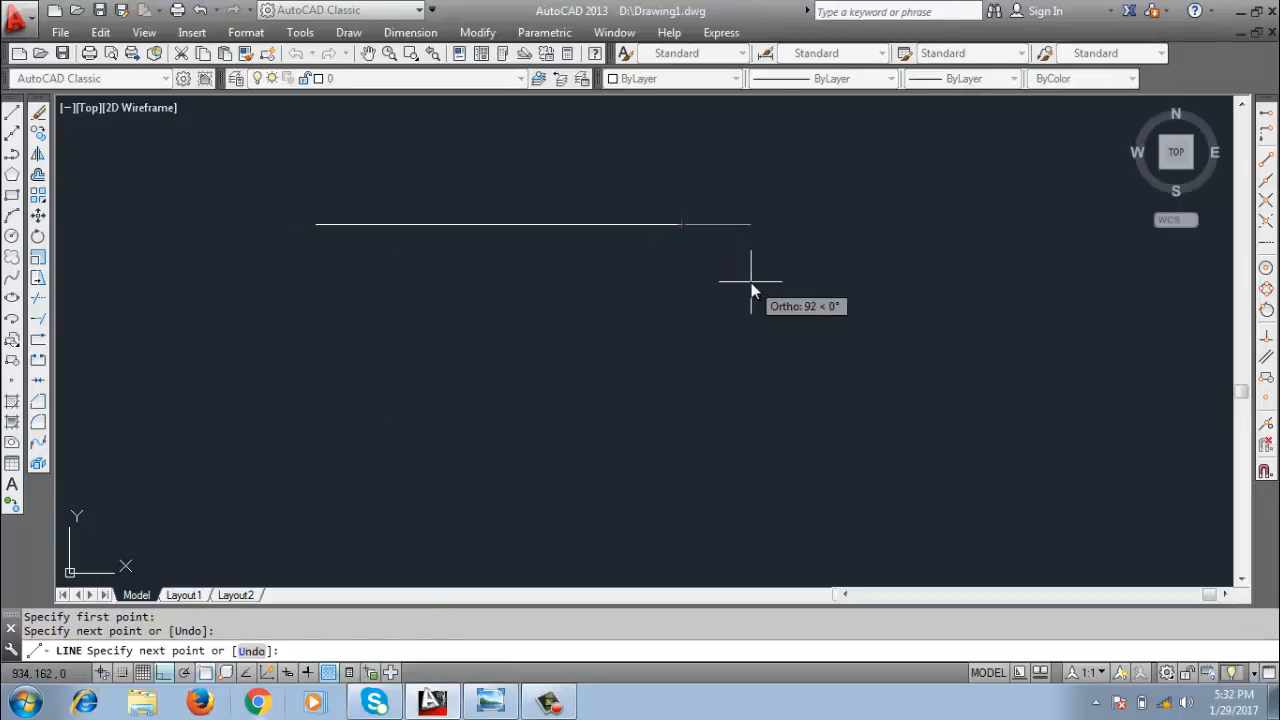
pyautogui.press('Return')
# Draw a vertical line about 250 units long below the horizontal line, leaving a gap between them.
pyautogui.press('Return')
pyautogui.click(482, 278)
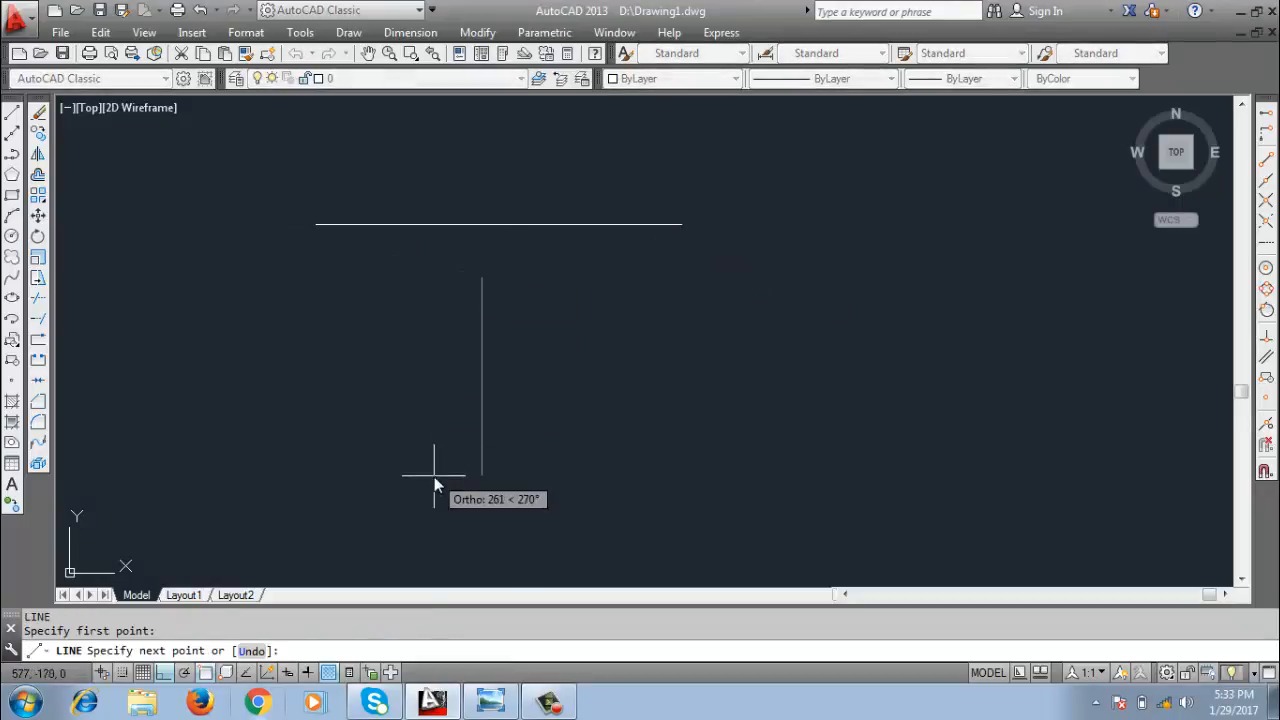
pyautogui.click(450, 466)
pyautogui.press('Return')
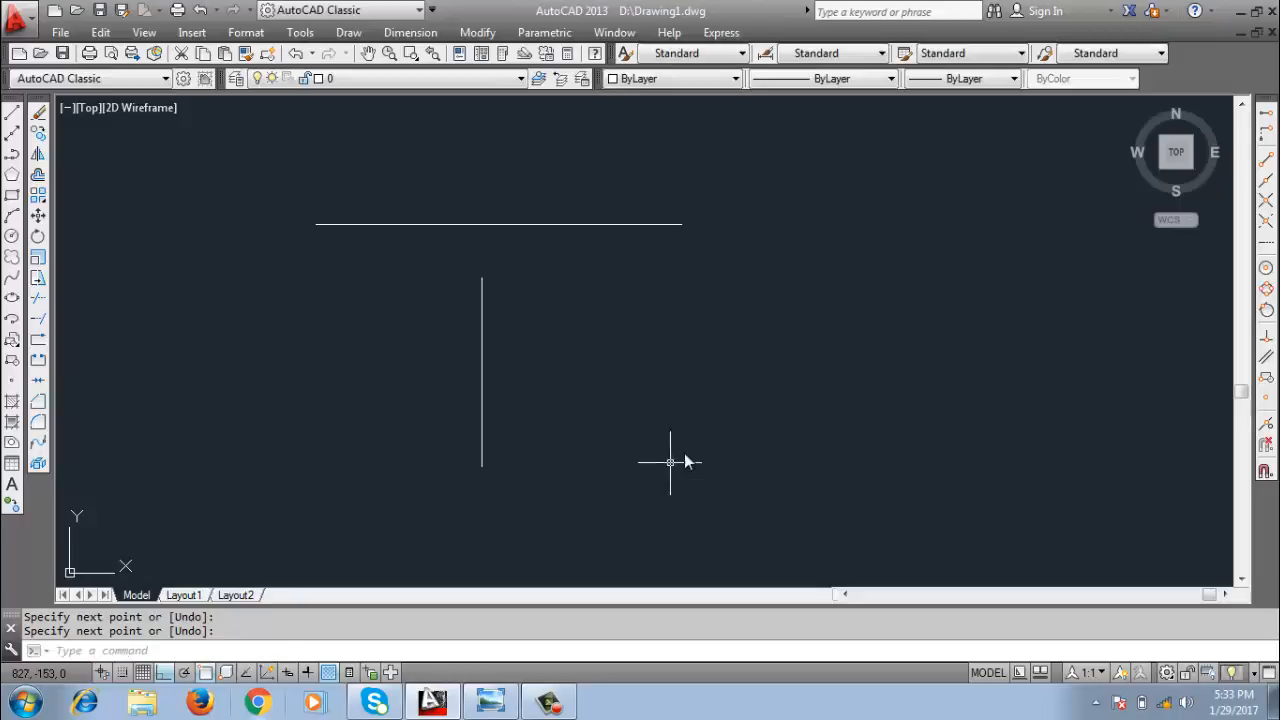
# Draw a second horizontal line to the right of the vertical line, level with its middle and not touching it.
pyautogui.click(598, 381)
pyautogui.click(591, 399)
pyautogui.press('Return')
pyautogui.click(588, 384)
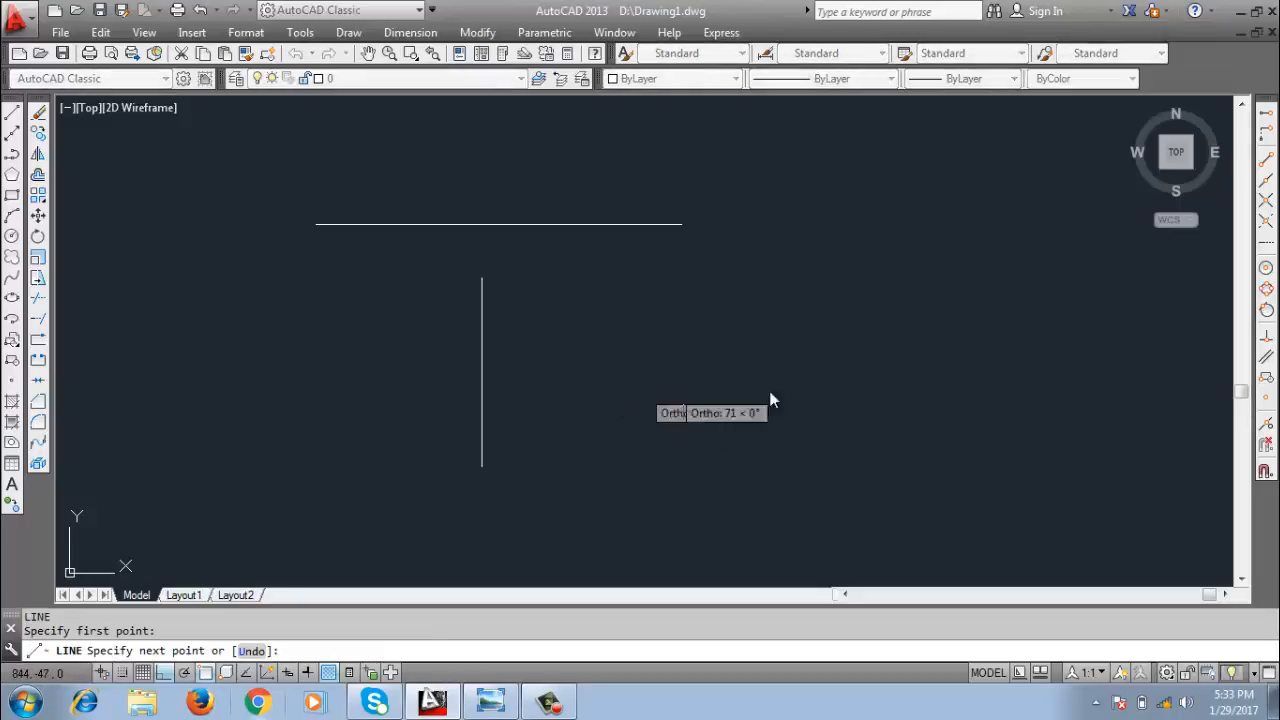
pyautogui.click(861, 398)
pyautogui.press('Return')
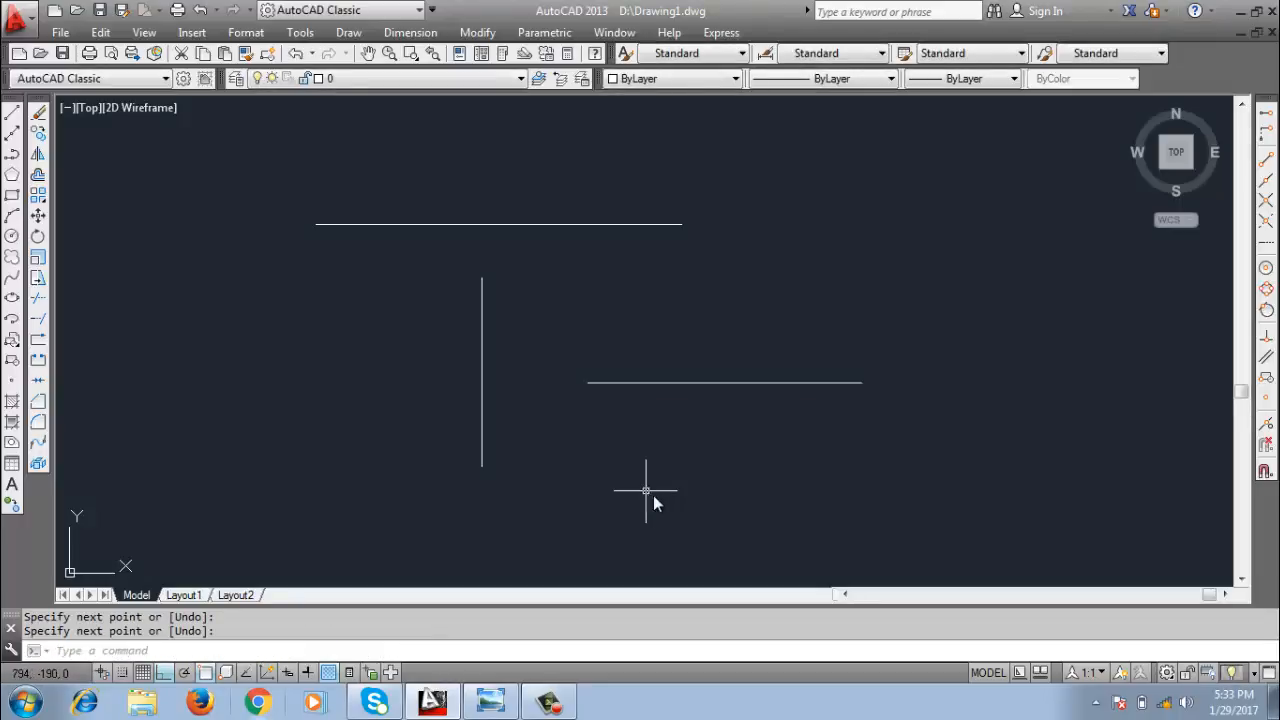
# Draw a second vertical line about 332 units long crossing the lower horizontal line near its right end.
pyautogui.press('Return')
pyautogui.click(796, 496)
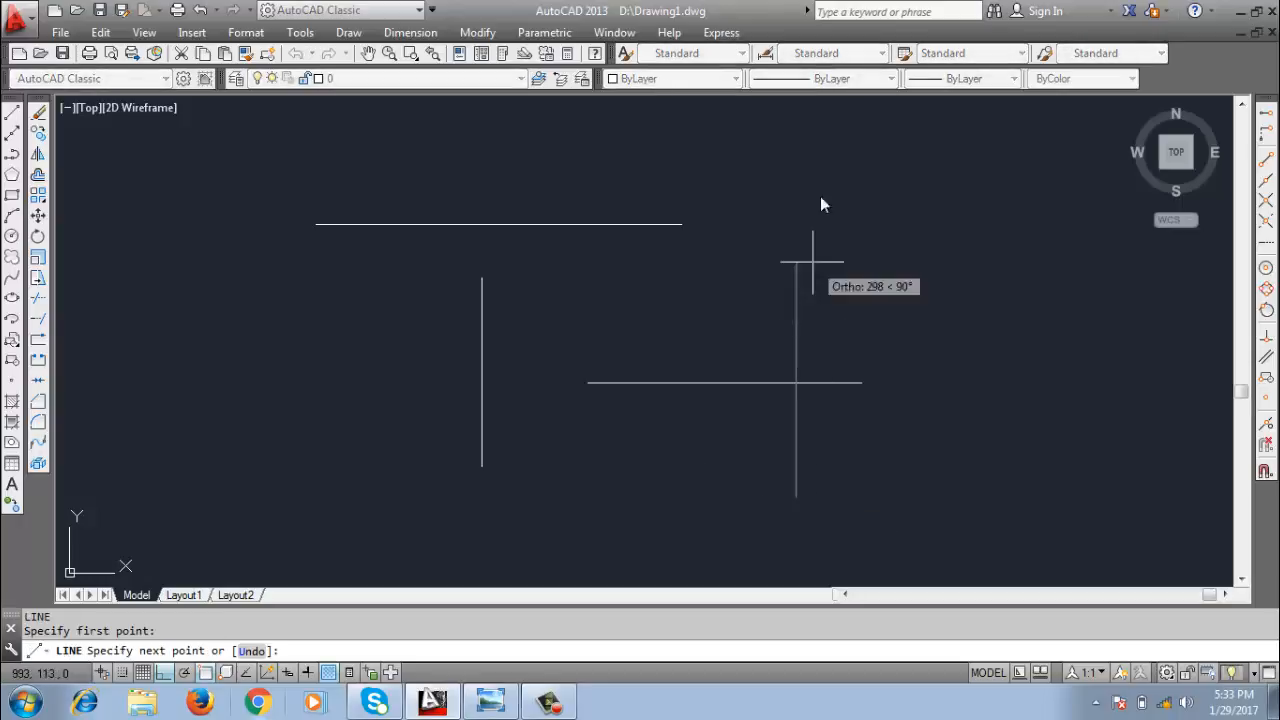
pyautogui.click(837, 249)
pyautogui.press('Return')
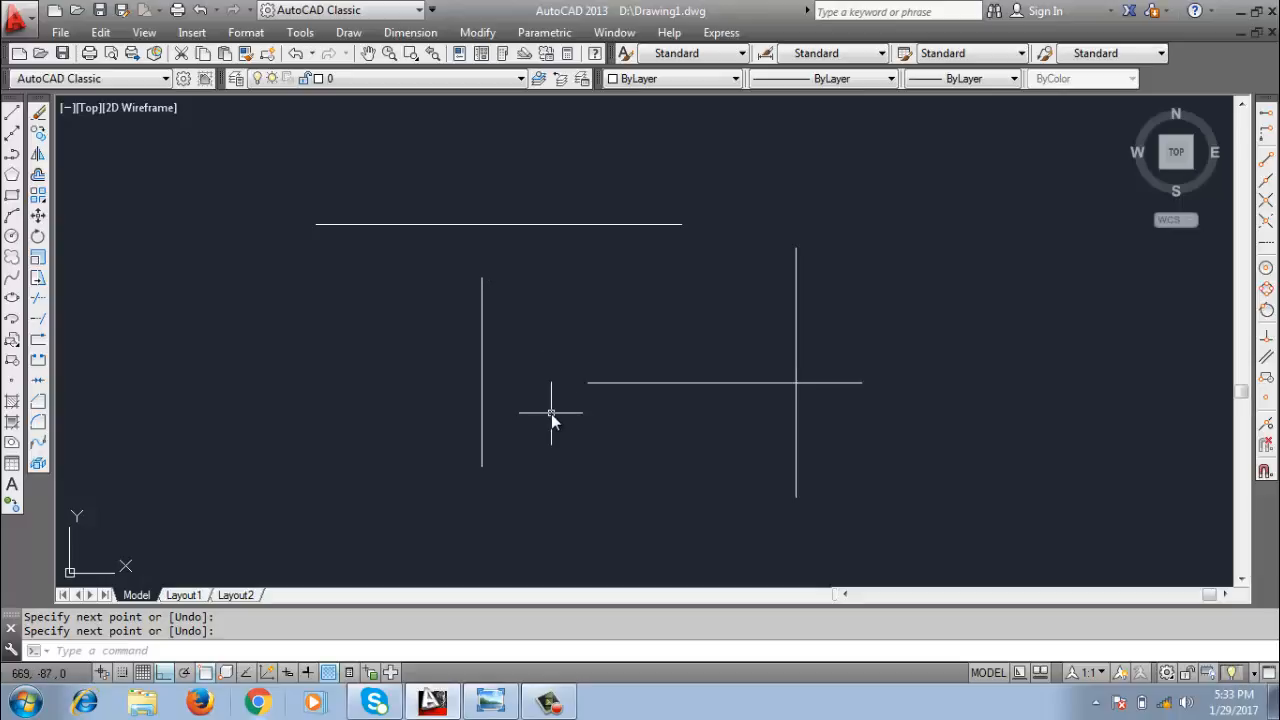
# Extend the left vertical line up to the upper horizontal line and the lower horizontal line left to that vertical line.
pyautogui.write('EX')
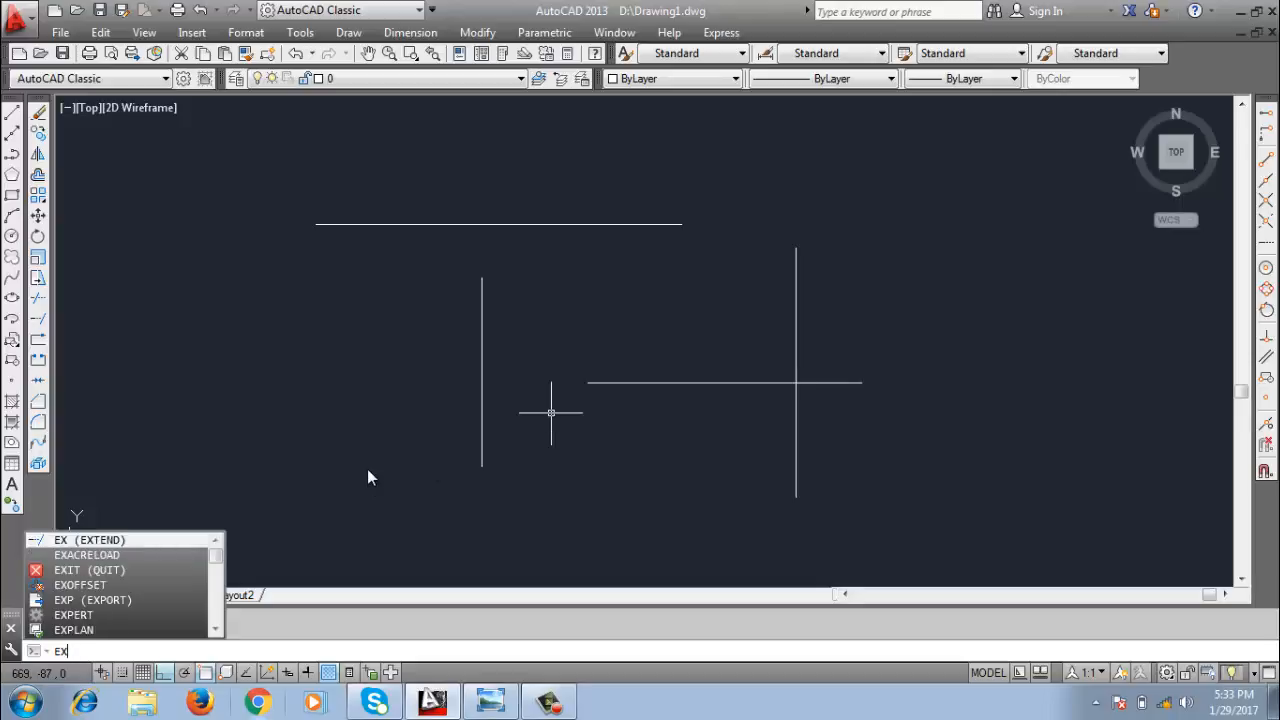
pyautogui.click(88, 540)
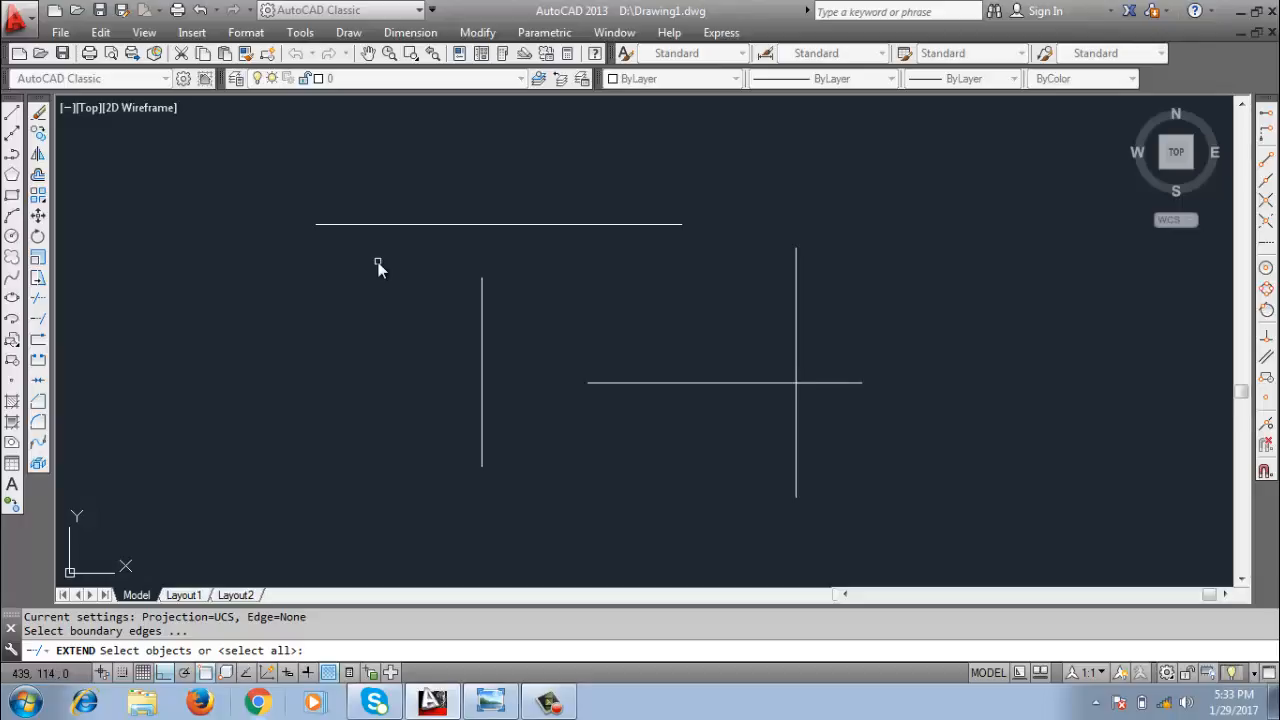
pyautogui.press('Return')
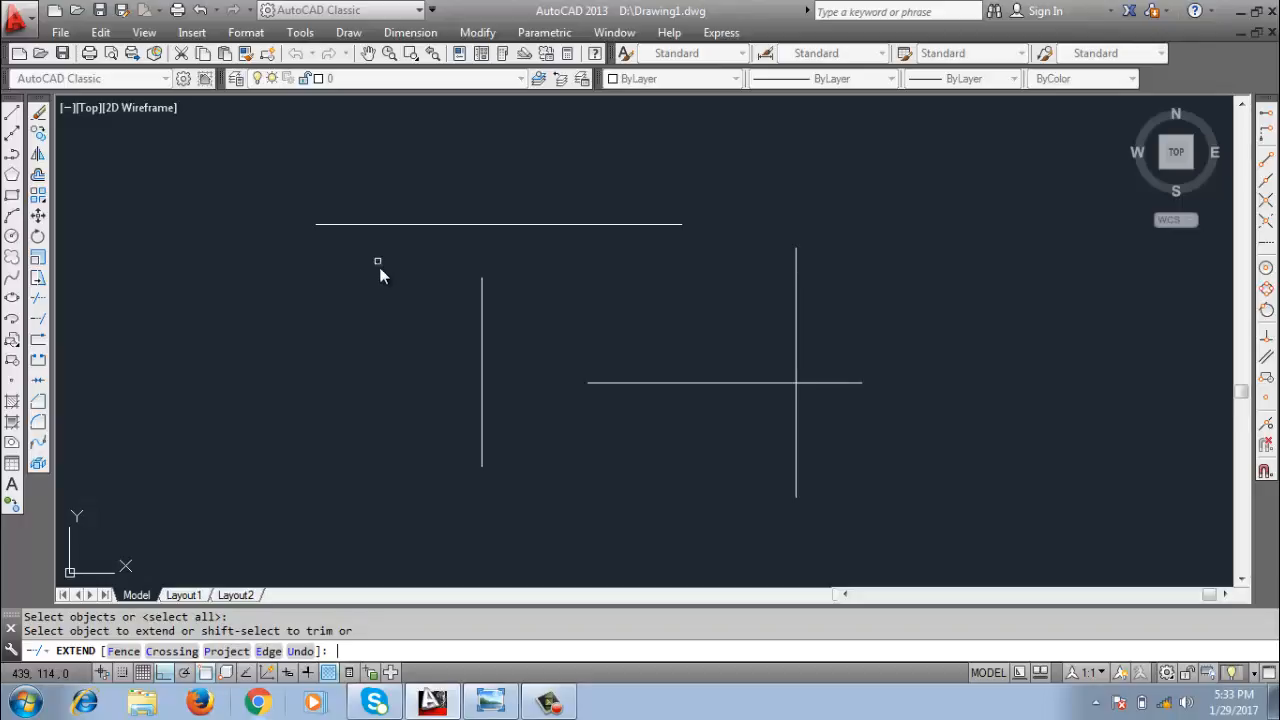
pyautogui.click(482, 290)
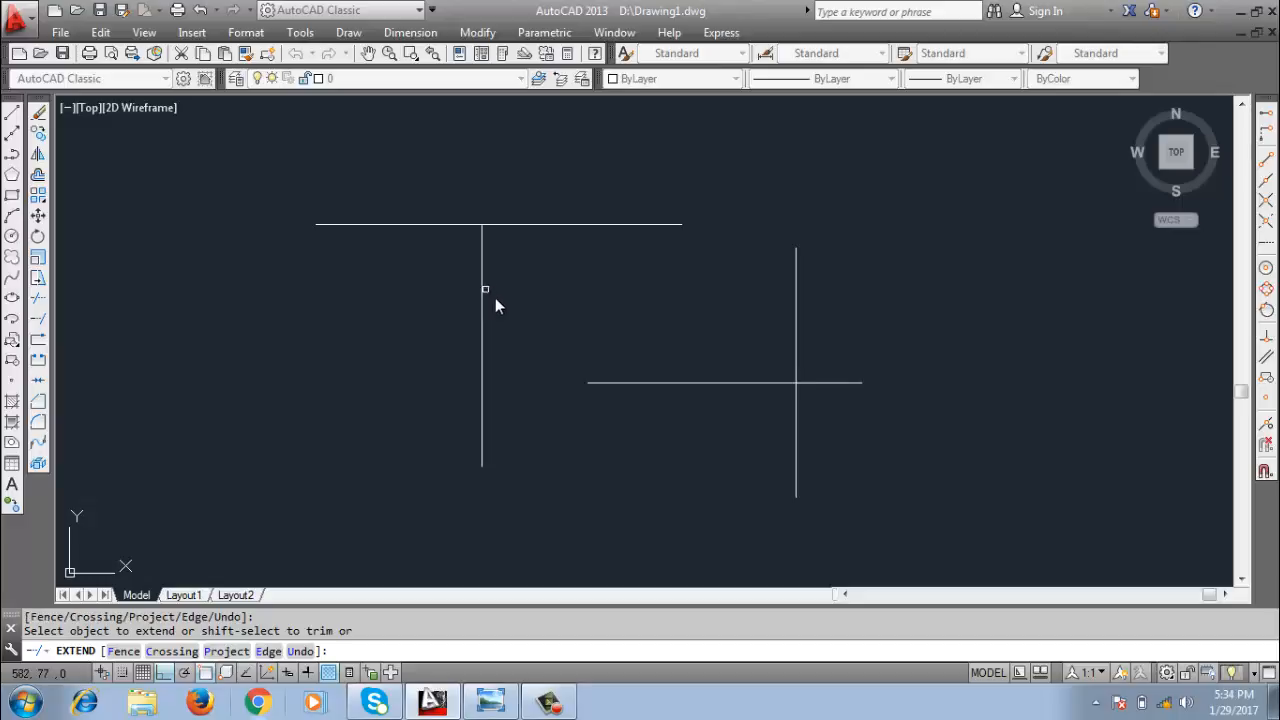
pyautogui.click(598, 383)
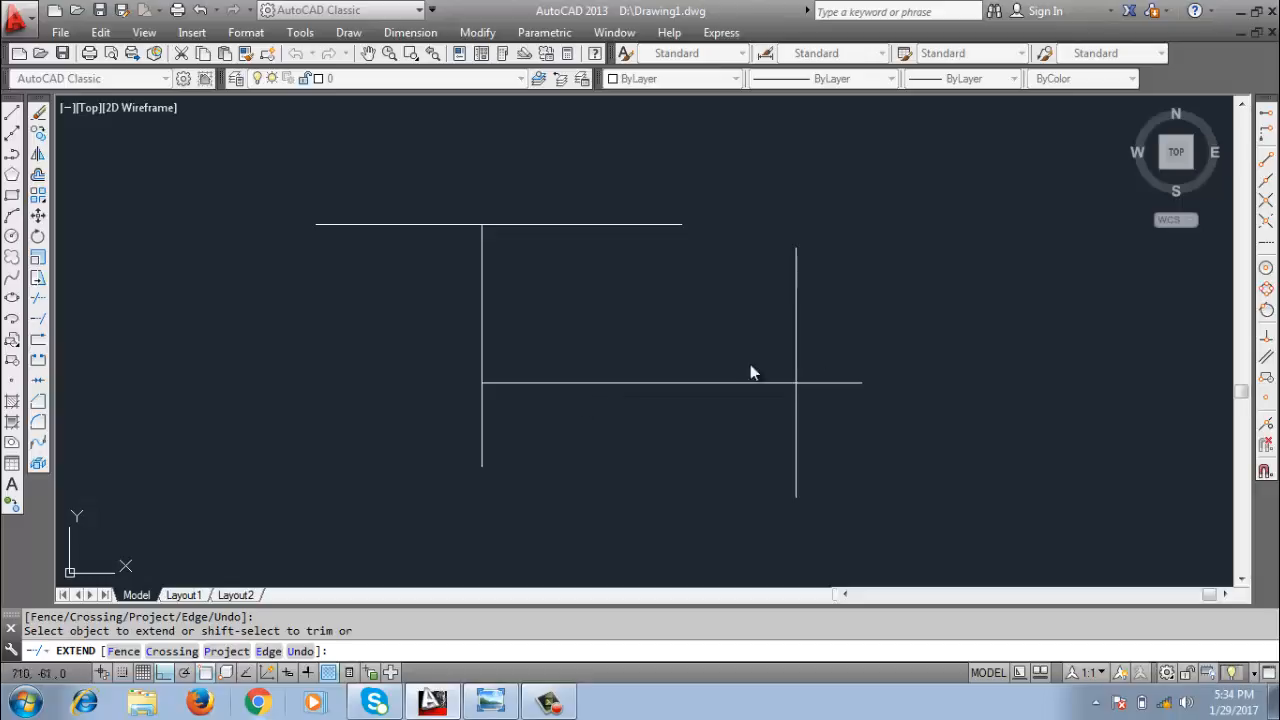
pyautogui.click(795, 266)
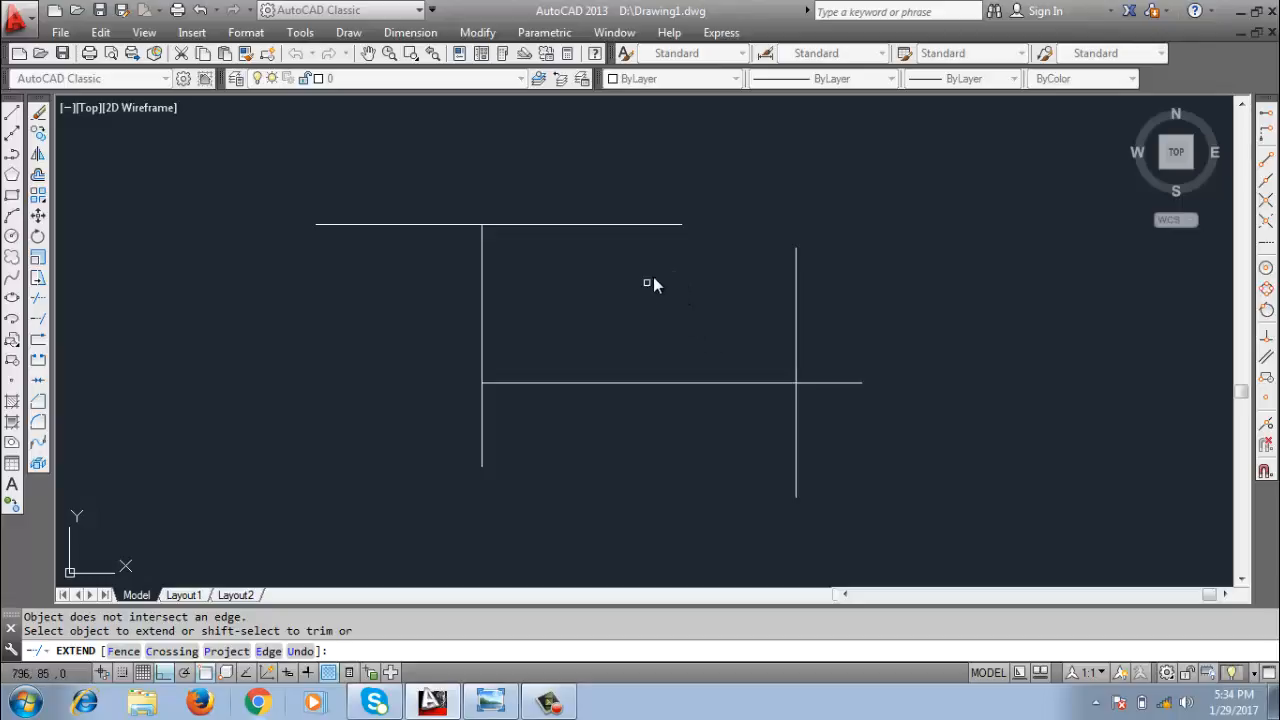
pyautogui.press('Escape')
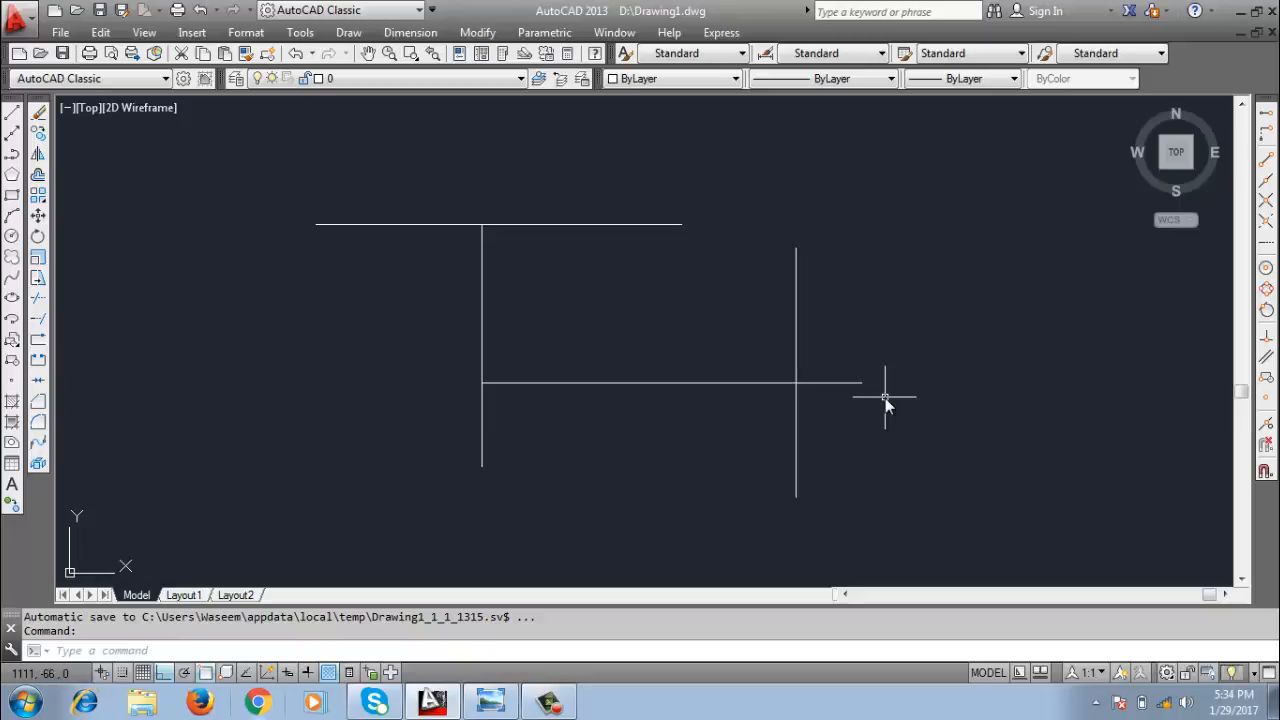
# Trim the lower horizontal line's overhang beyond the right vertical line, using all objects as cutting edges.
pyautogui.write('tr')
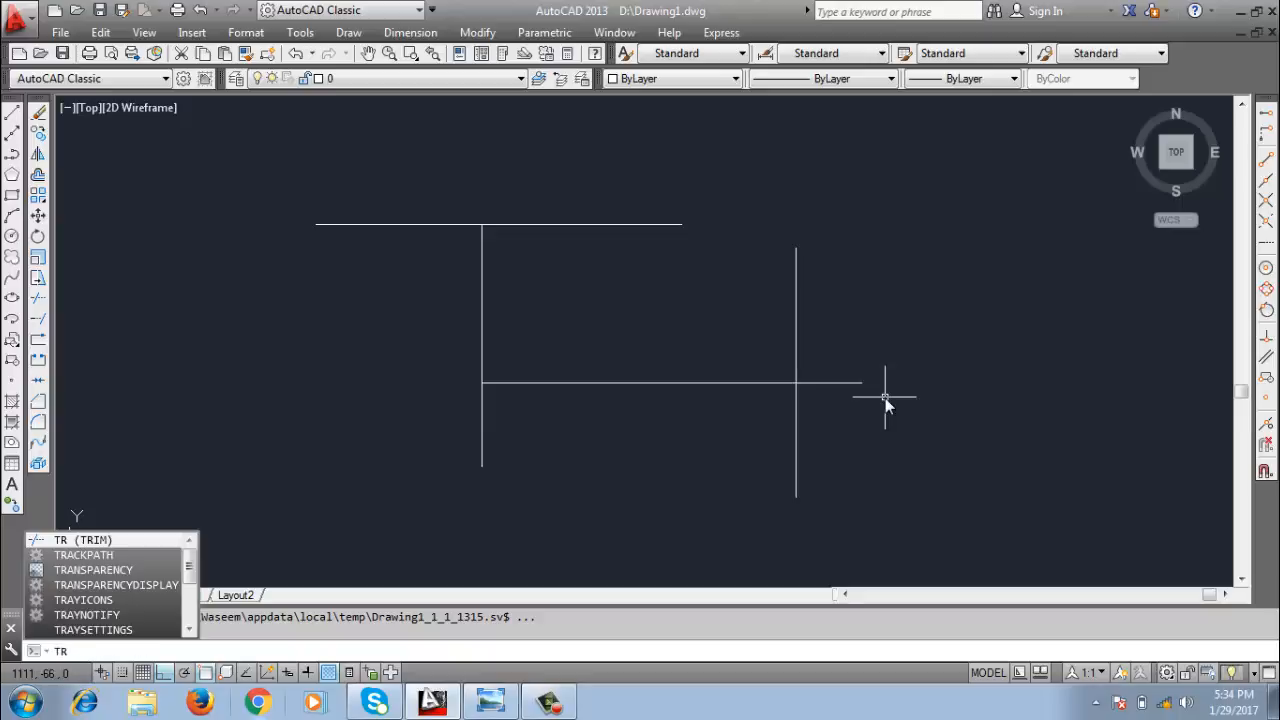
pyautogui.press('Return')
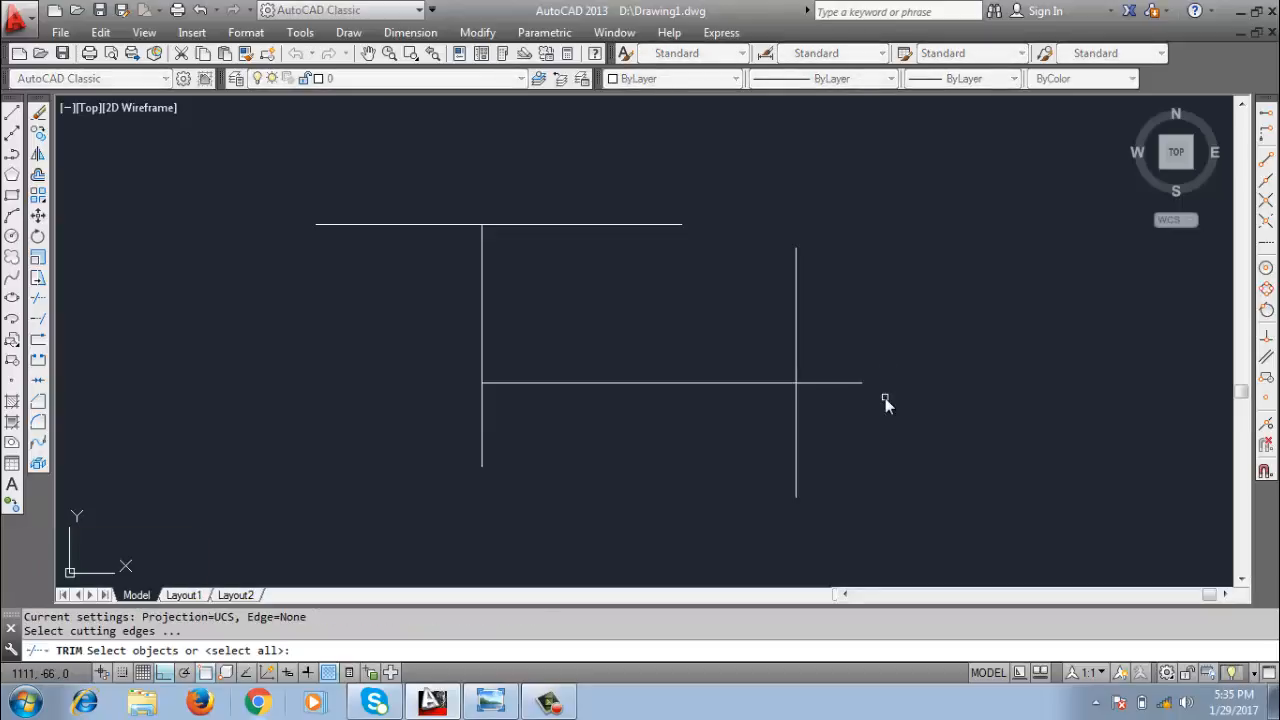
pyautogui.press('Return')
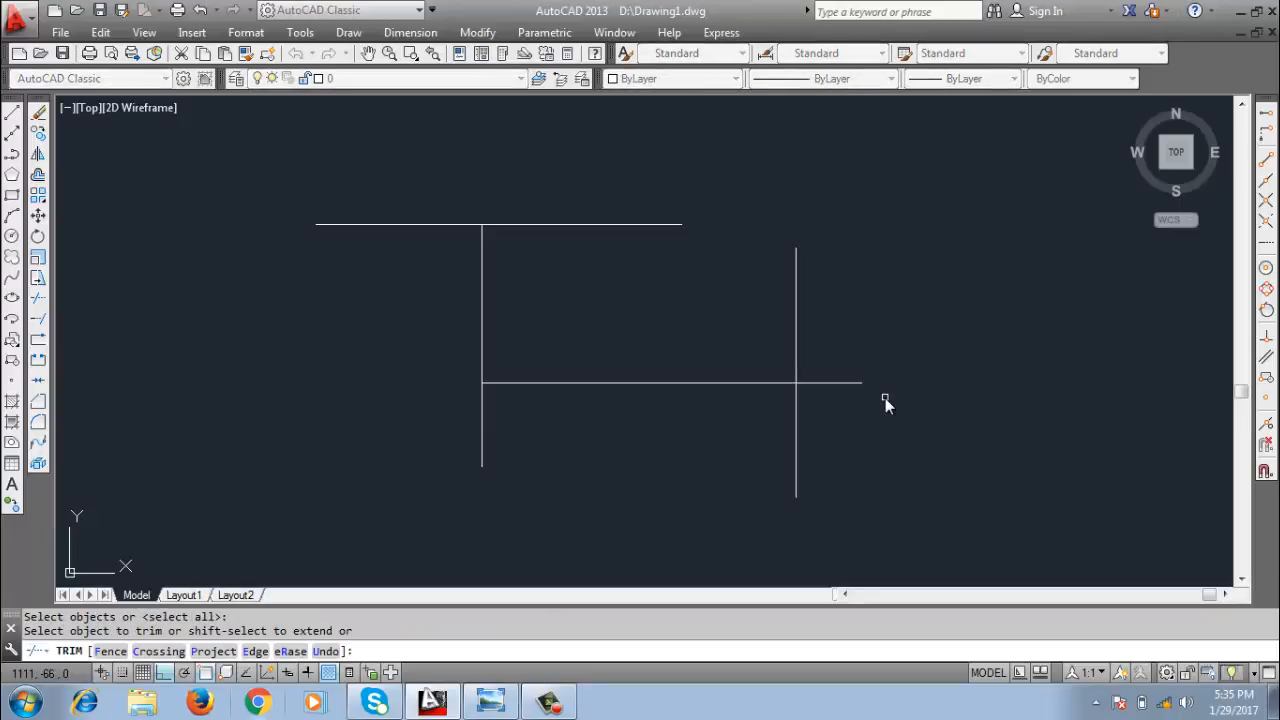
pyautogui.click(837, 383)
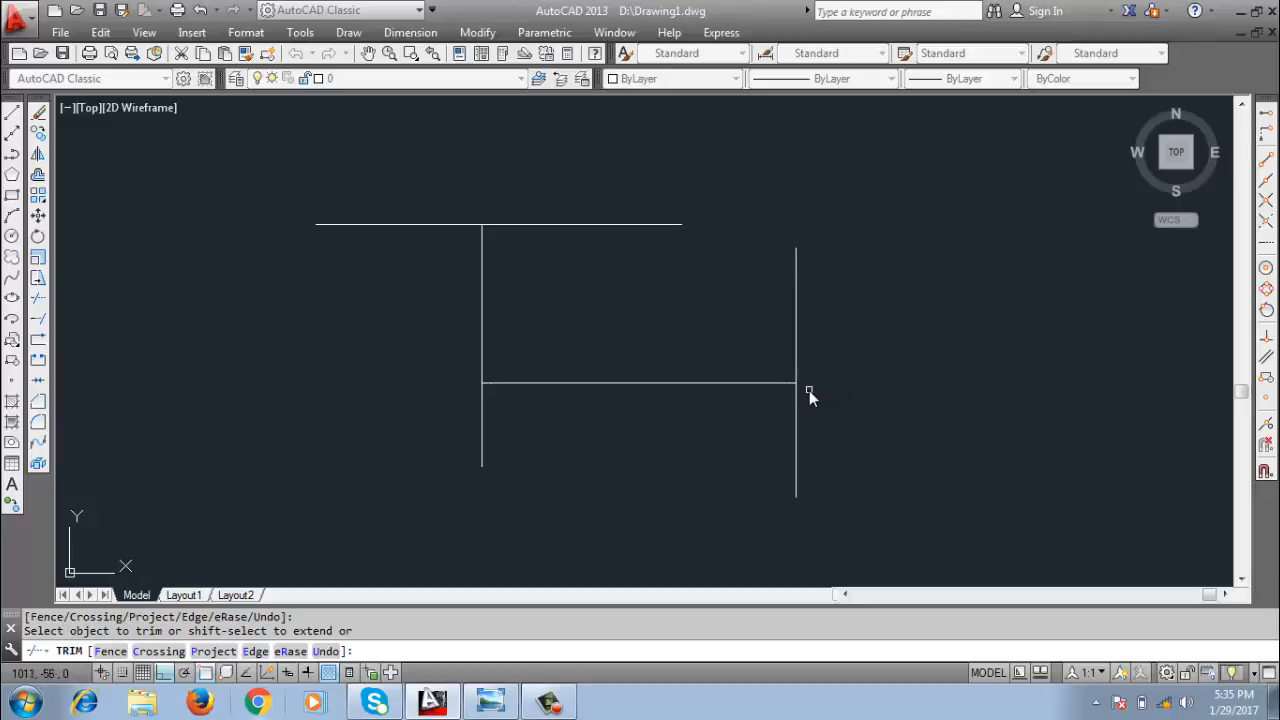
# Trim the upper line's left overhang and both vertical lines' lower ends one at a time, and undo these trims.
pyautogui.click(462, 225)
pyautogui.click(482, 400)
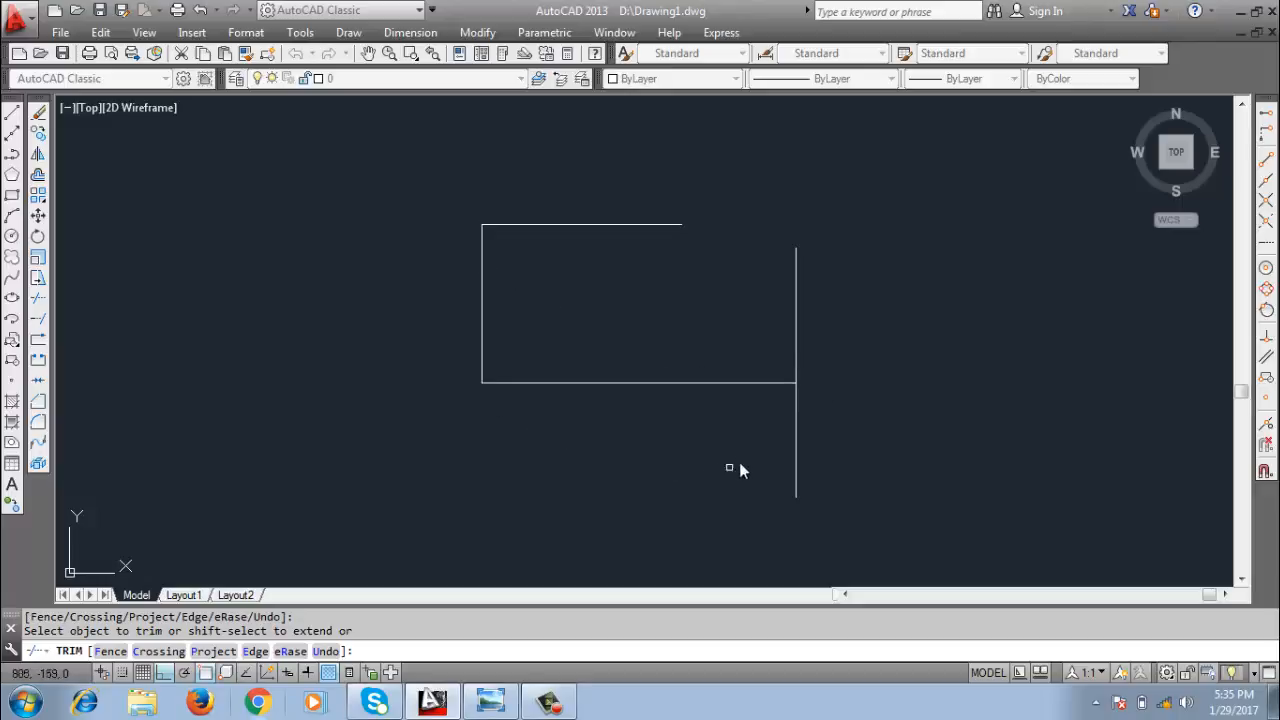
pyautogui.click(794, 420)
pyautogui.hotkey('ctrl', 'z')
# Trim both vertical lines' lower ends below the lower horizontal line together with one crossing window, and finish trimming.
pyautogui.click(853, 410)
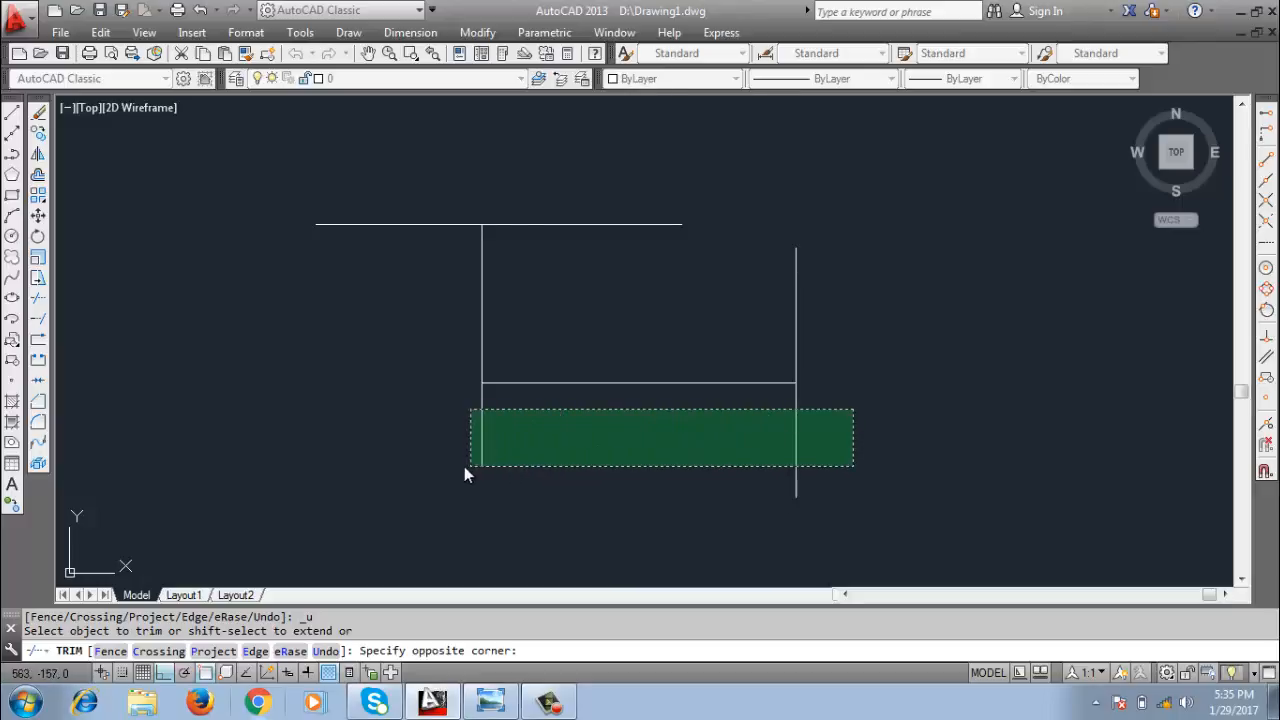
pyautogui.click(392, 519)
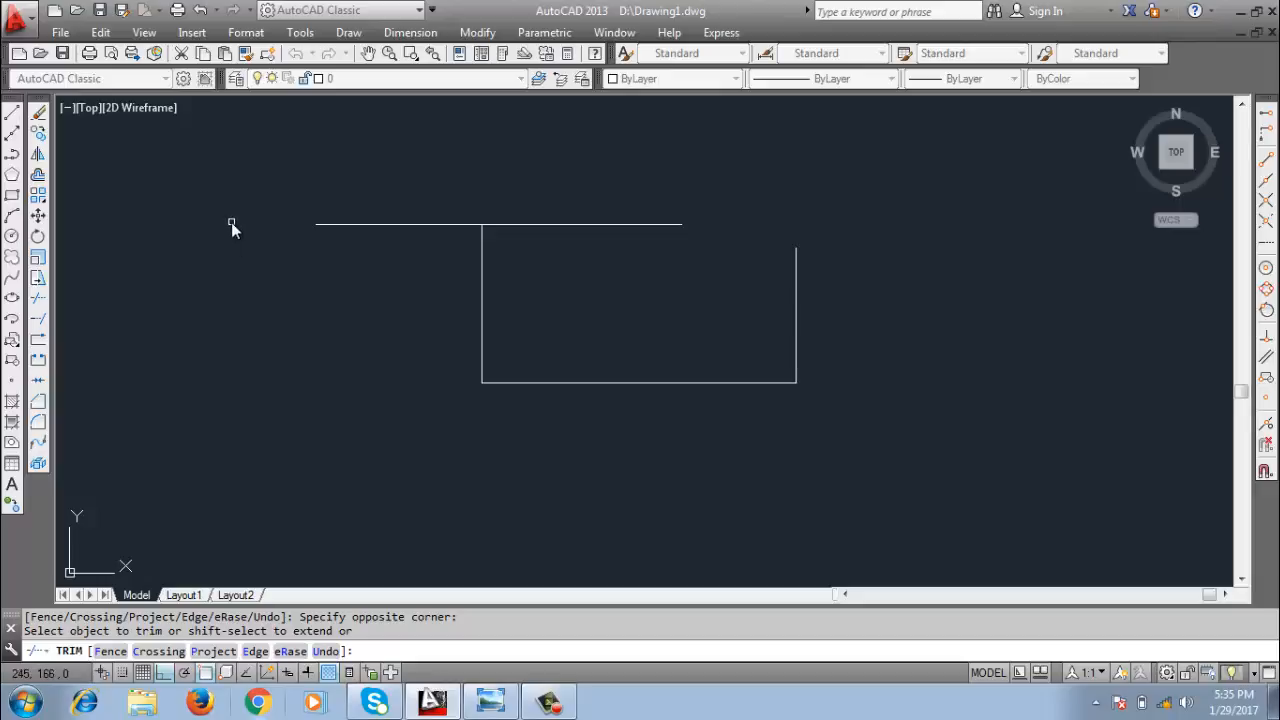
pyautogui.click(196, 174)
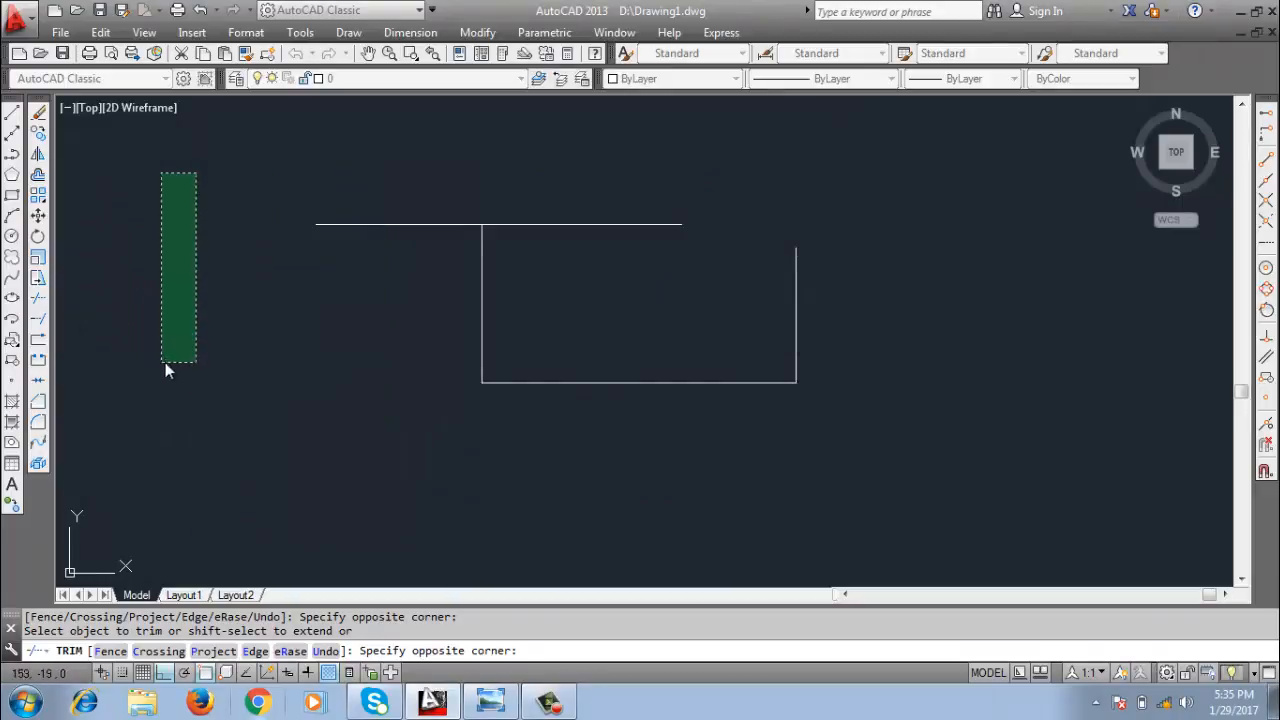
pyautogui.click(247, 246)
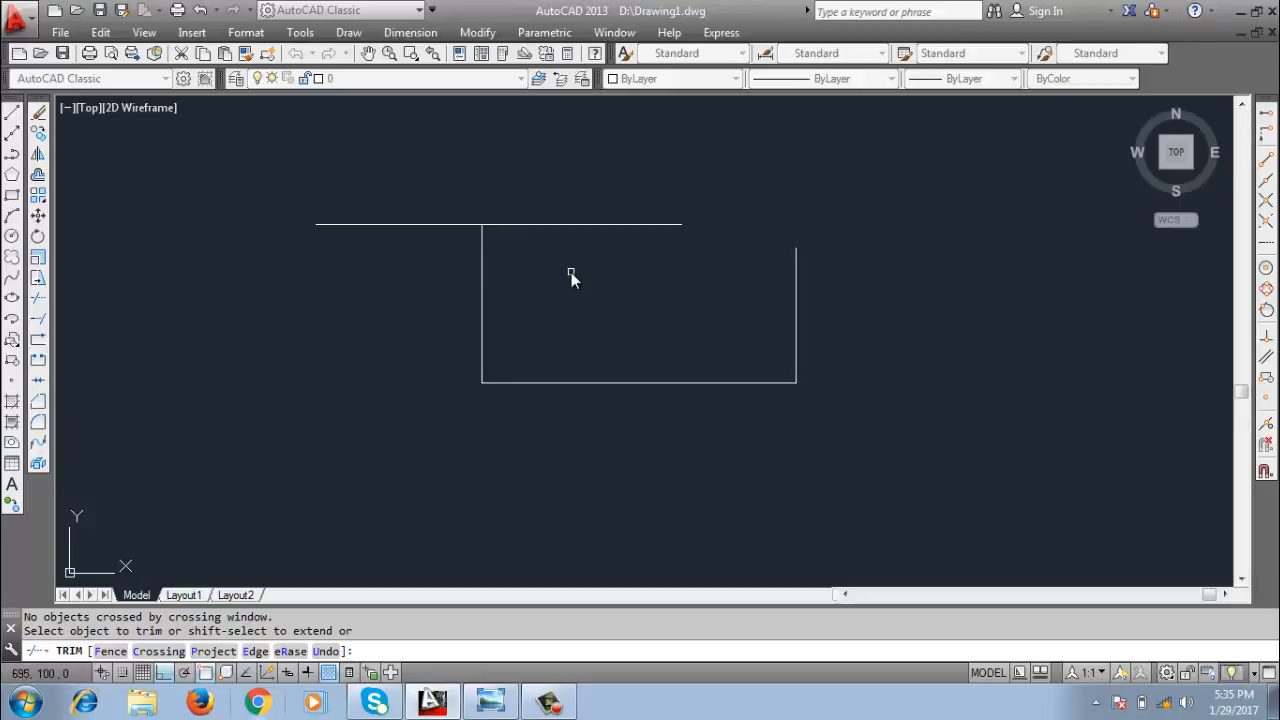
pyautogui.press('Return')
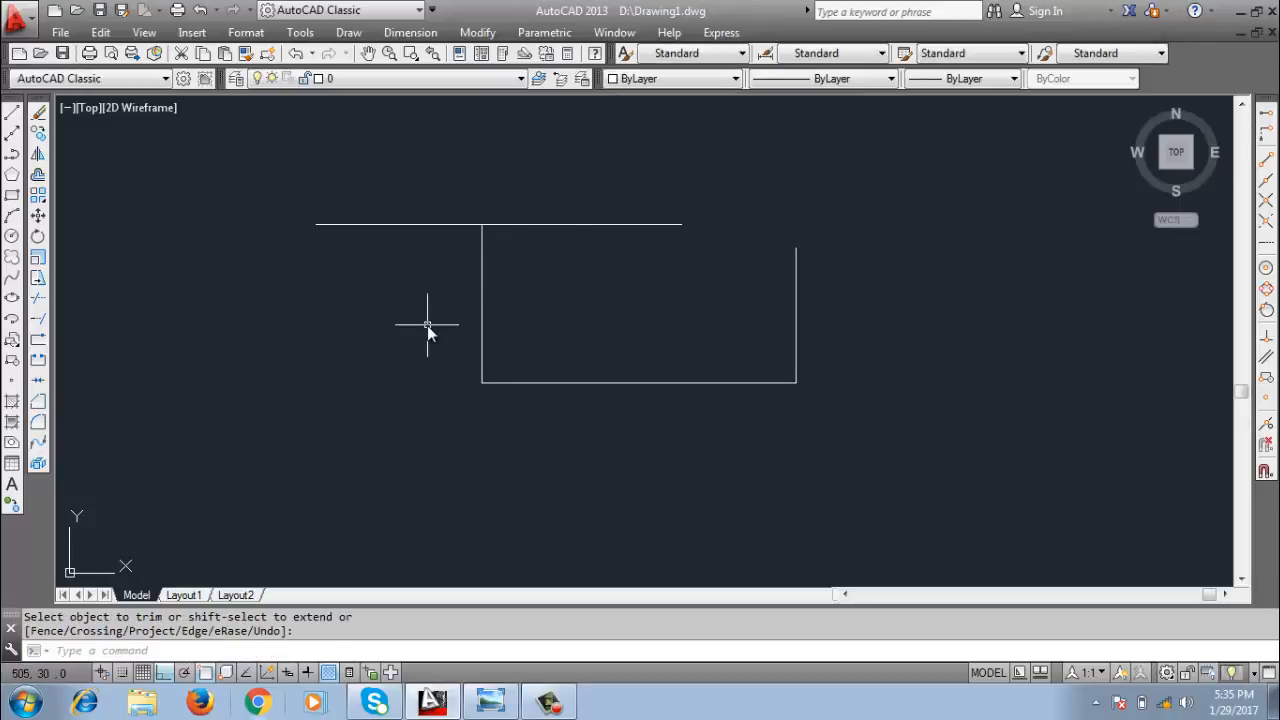
# Select the left vertical line with a window that fully encloses it, and clear the selection.
pyautogui.click(170, 163)
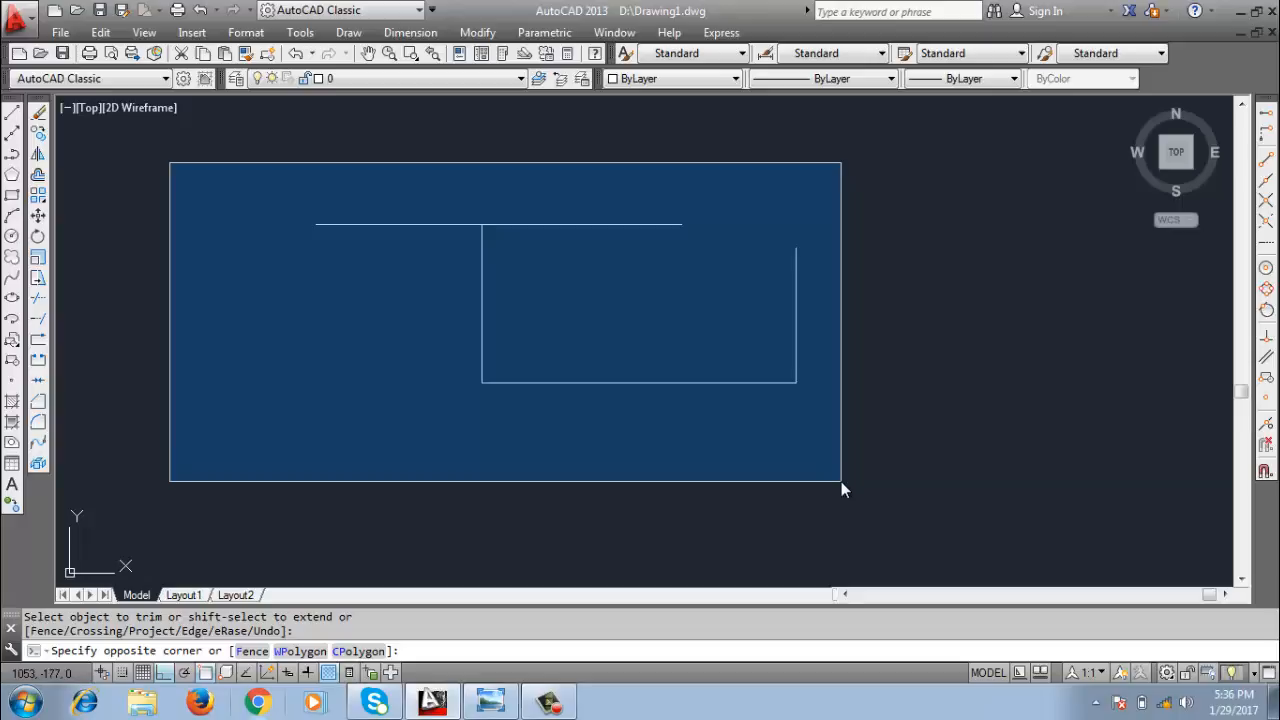
pyautogui.click(556, 445)
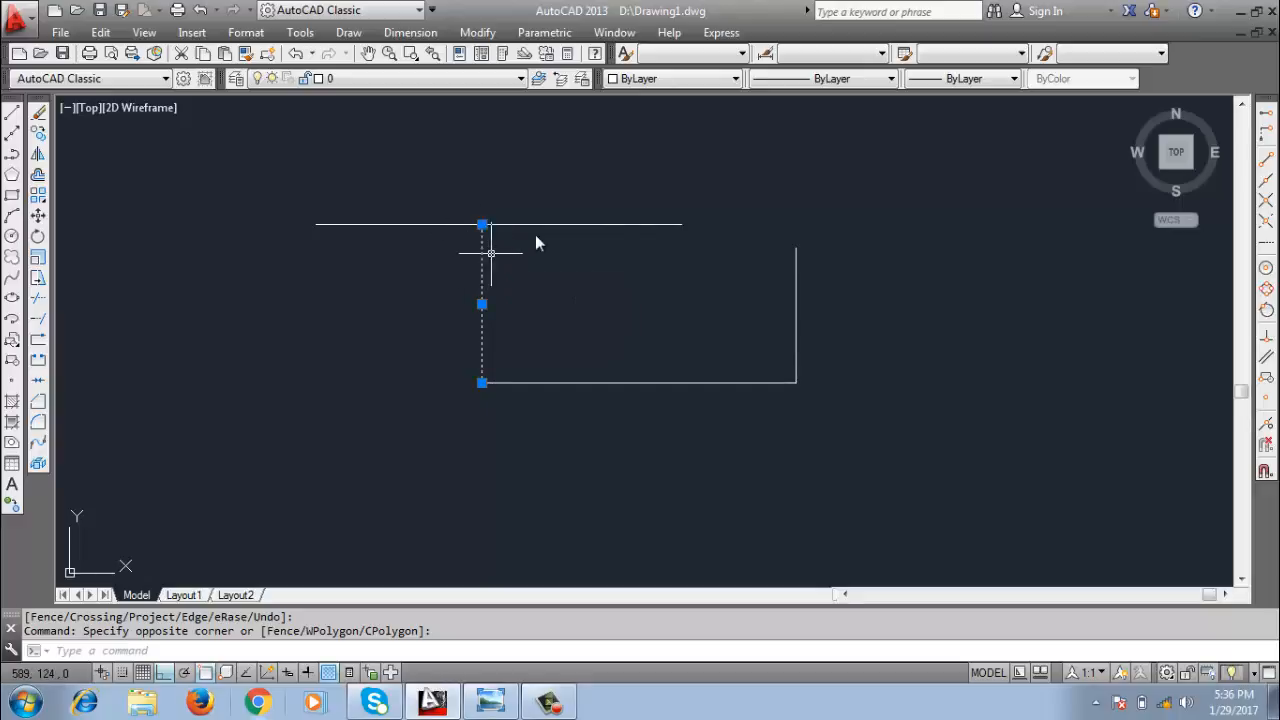
pyautogui.press('Escape')
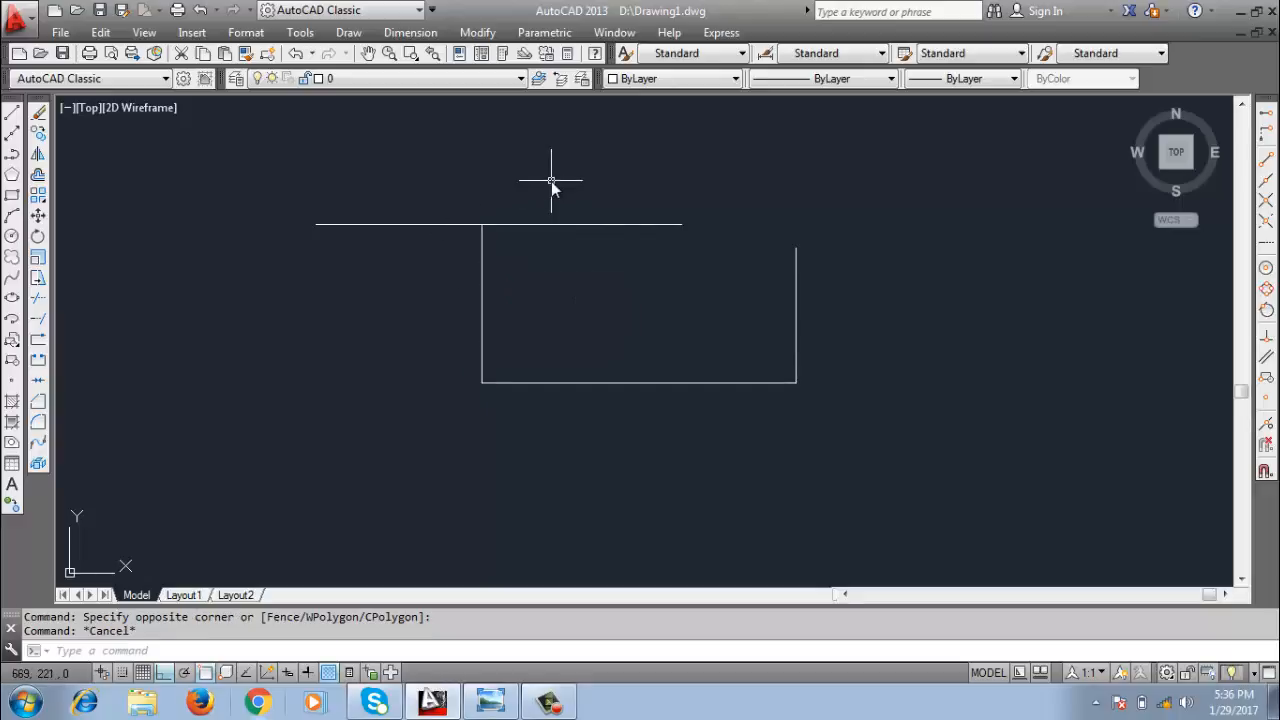
# Select the upper horizontal line and the left vertical line with a crossing window over their junction, and clear the selection.
pyautogui.click(637, 159)
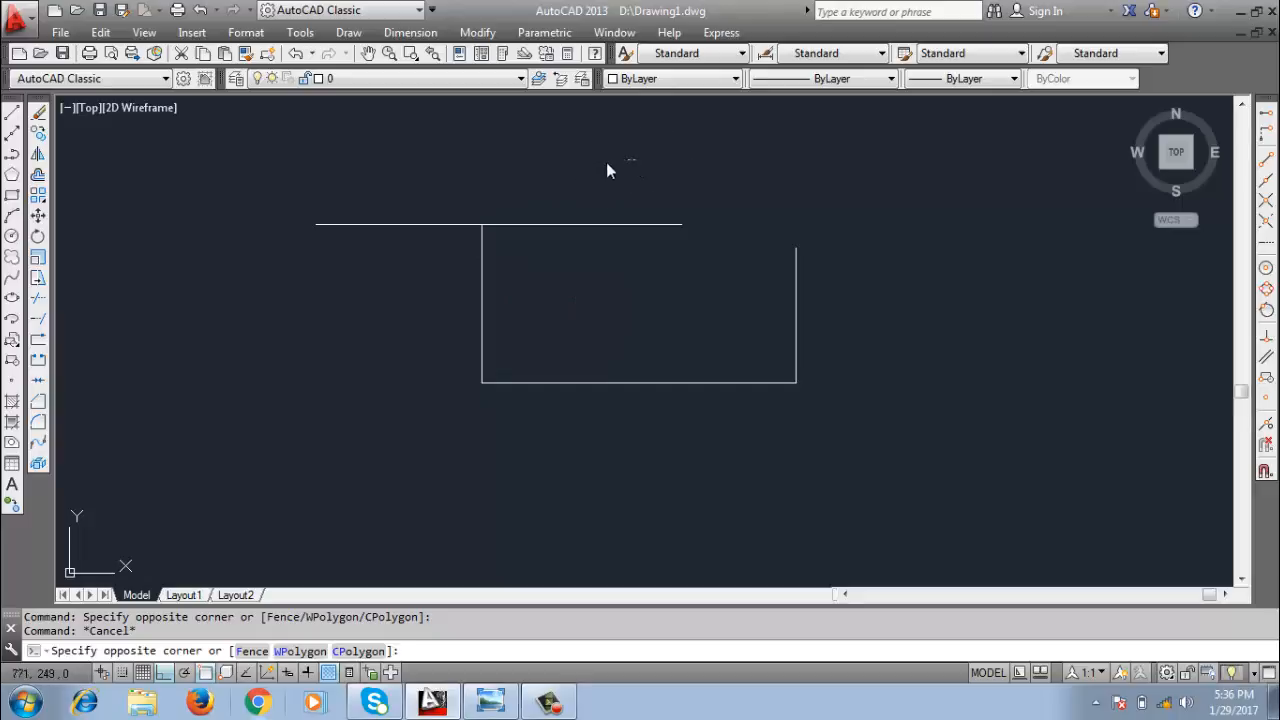
pyautogui.click(417, 281)
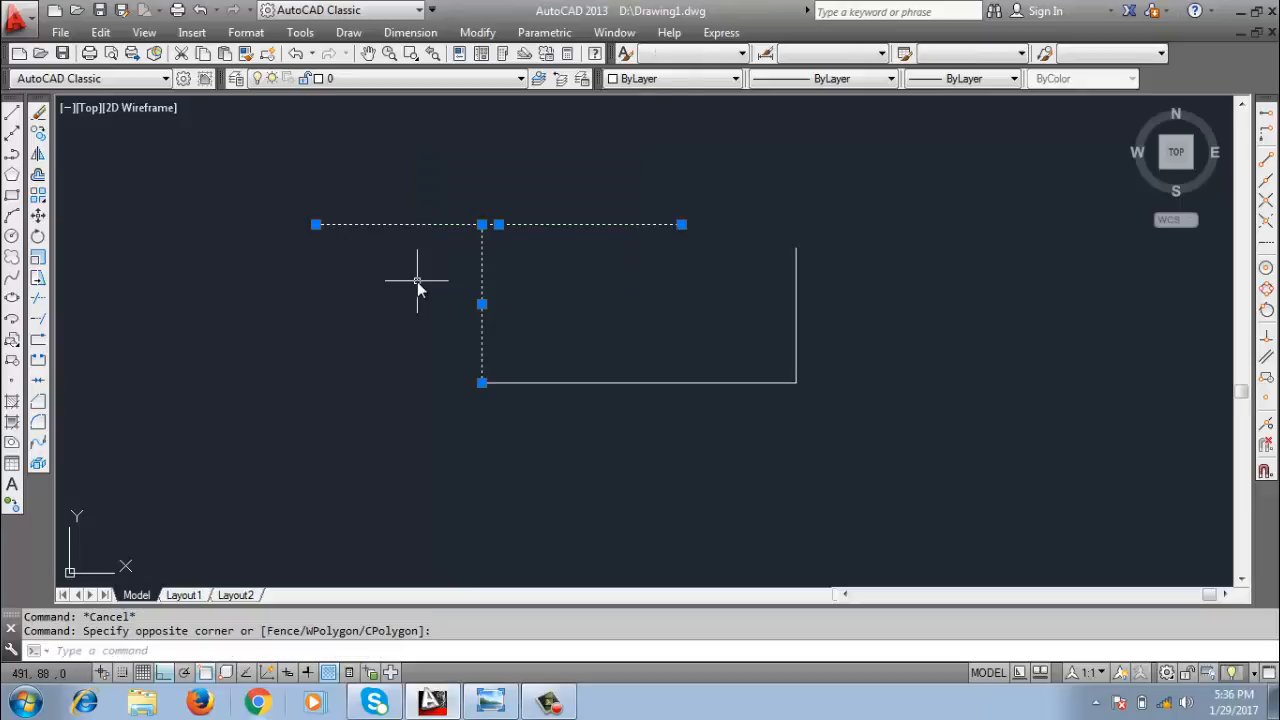
pyautogui.press('Escape')
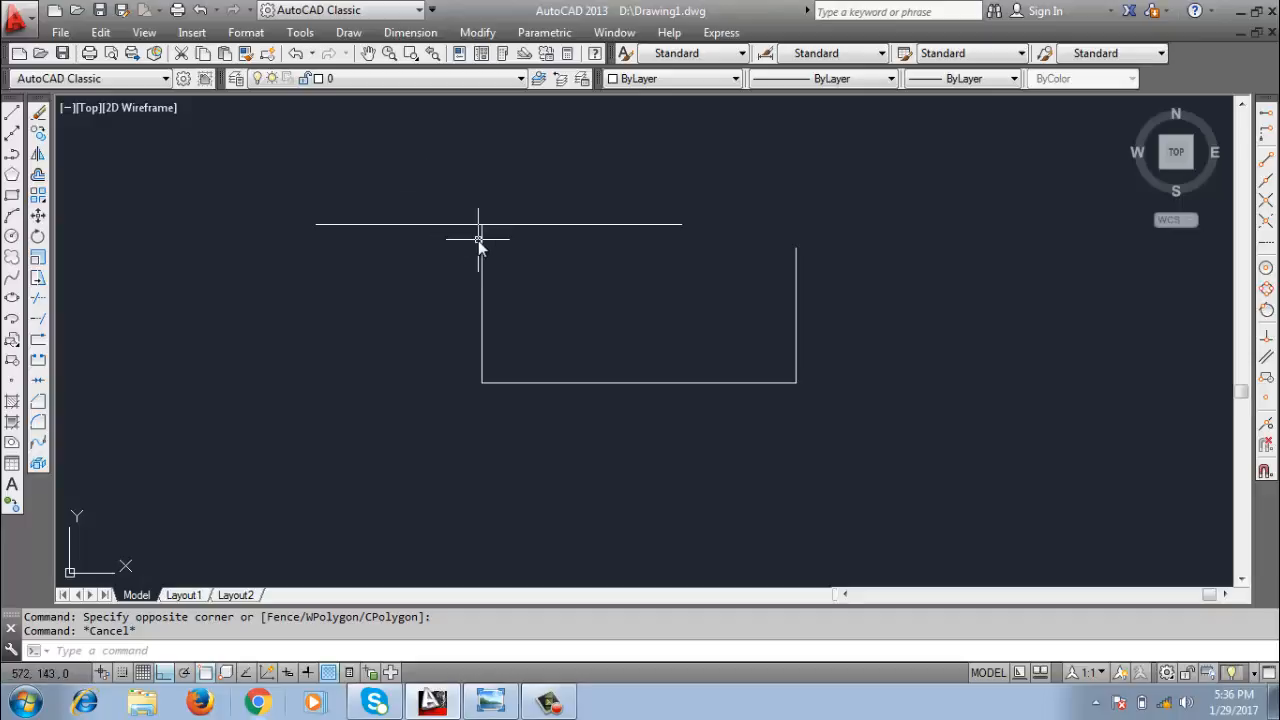
# Enclose the whole left vertical line in a window that only crosses the horizontal lines, and clear the selection.
pyautogui.moveTo(478, 240)
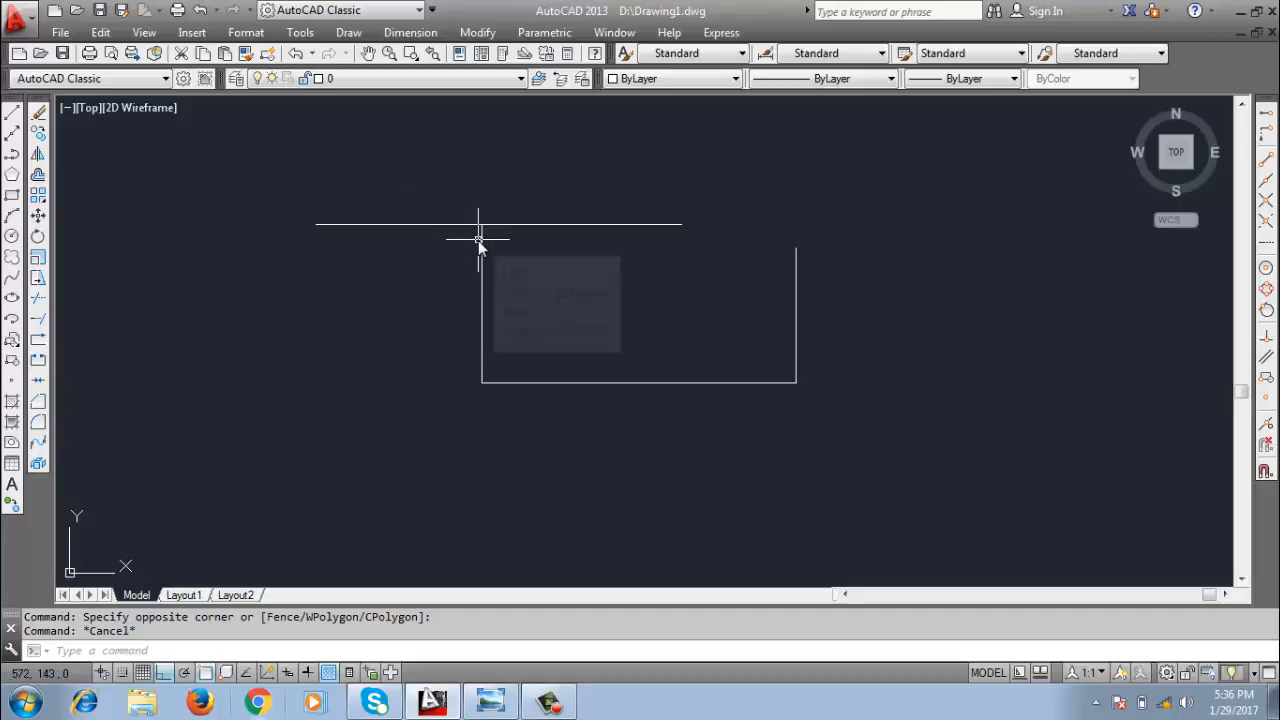
pyautogui.click(417, 185)
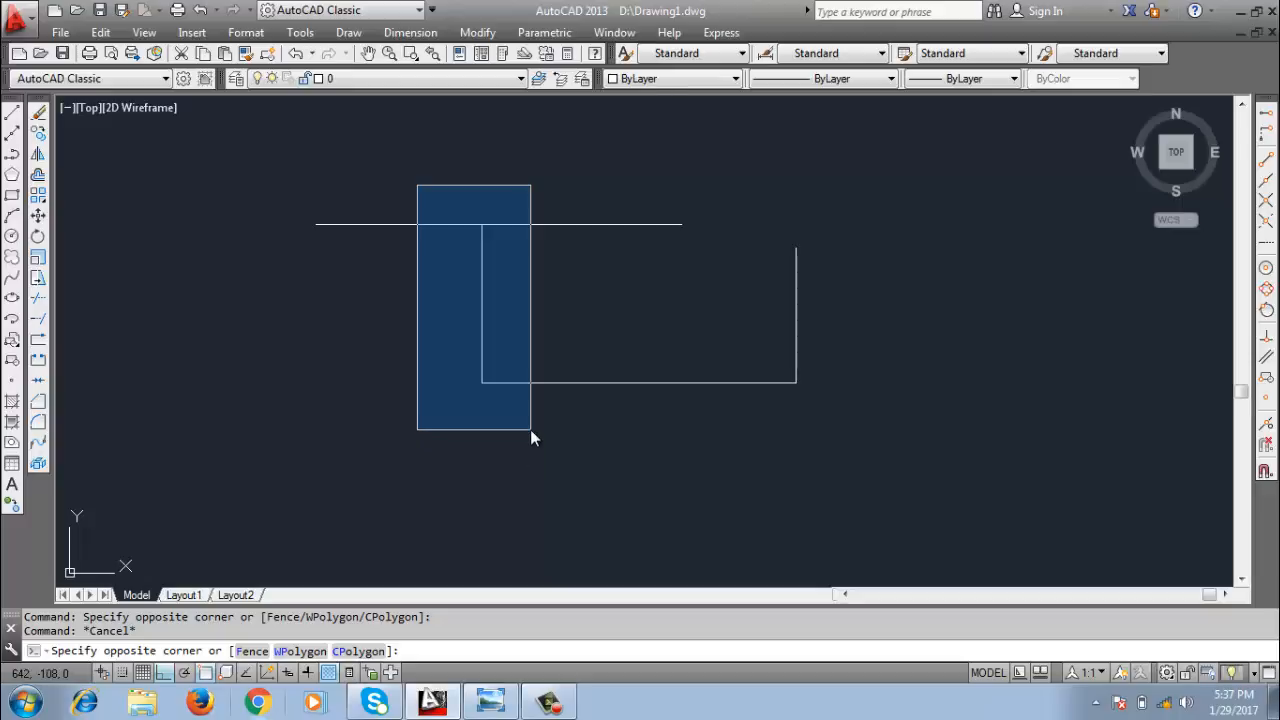
pyautogui.click(530, 429)
pyautogui.press('Escape')
pyautogui.press('Escape')
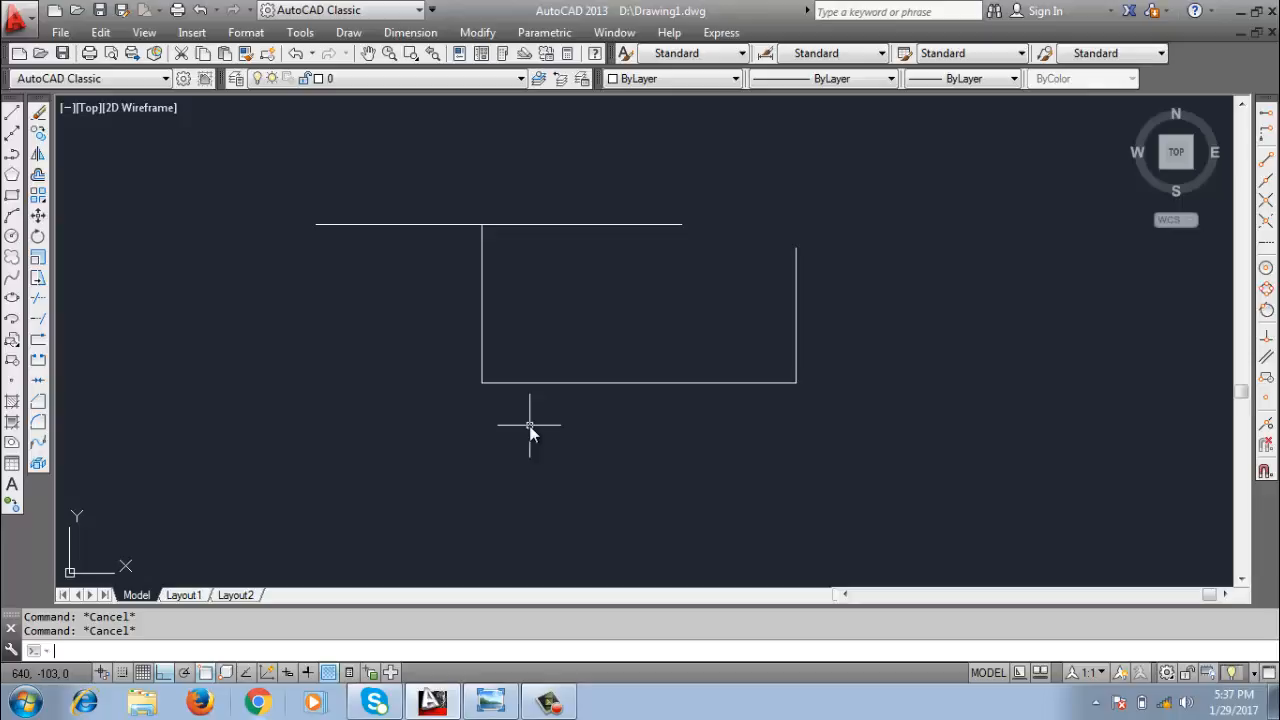
# Offset the left vertical line by 30 toward the inside of the shape.
pyautogui.write('o')
pyautogui.press('Return')
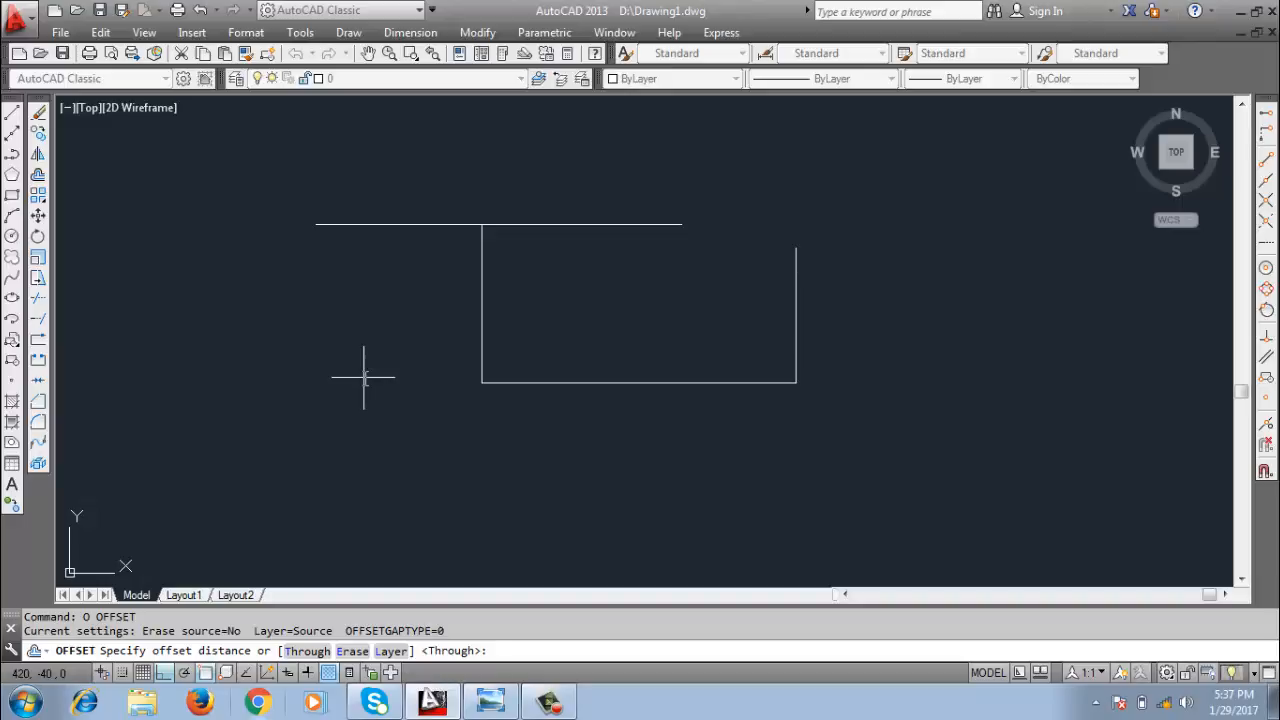
pyautogui.write('39')
pyautogui.press('BackSpace')
pyautogui.write('0')
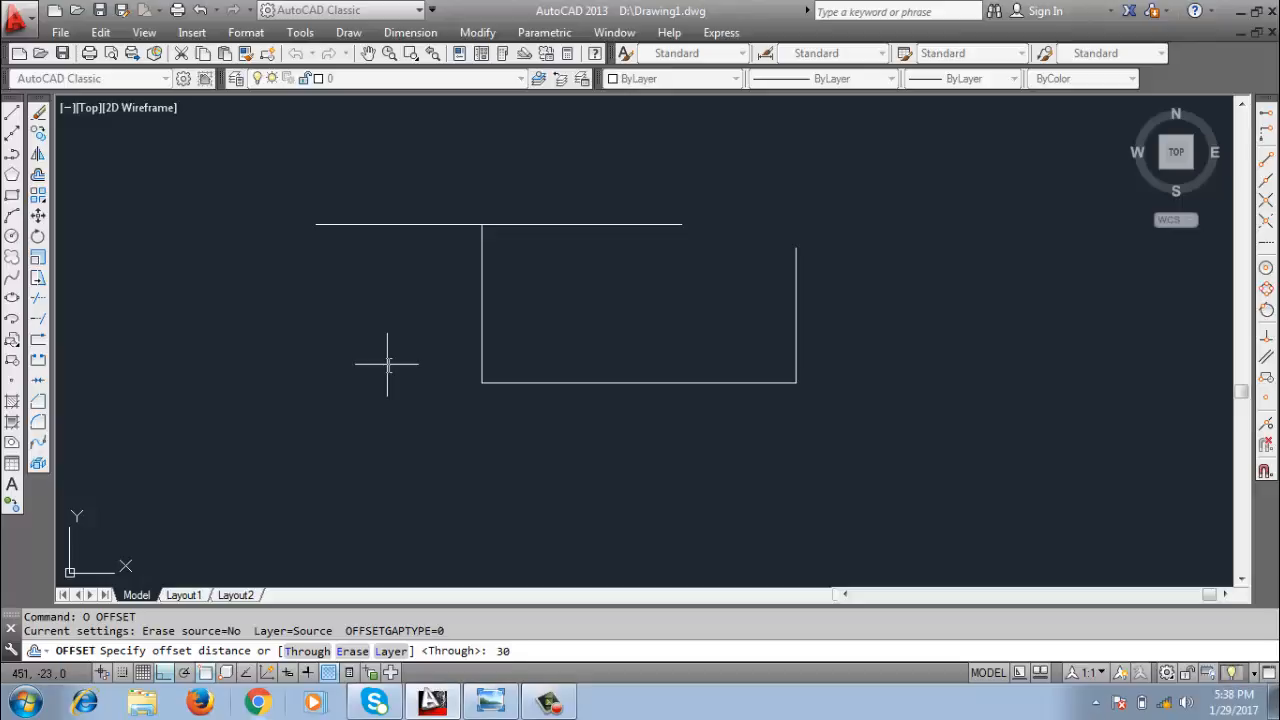
pyautogui.press('Return')
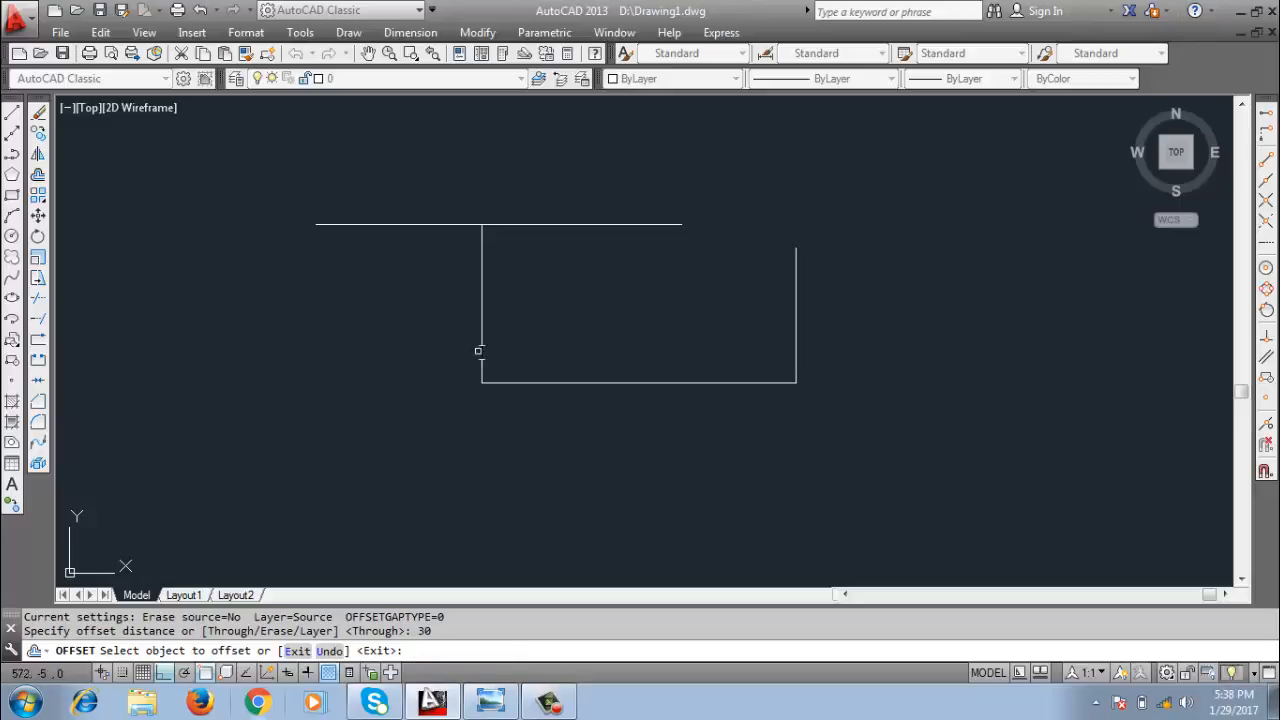
pyautogui.click(480, 329)
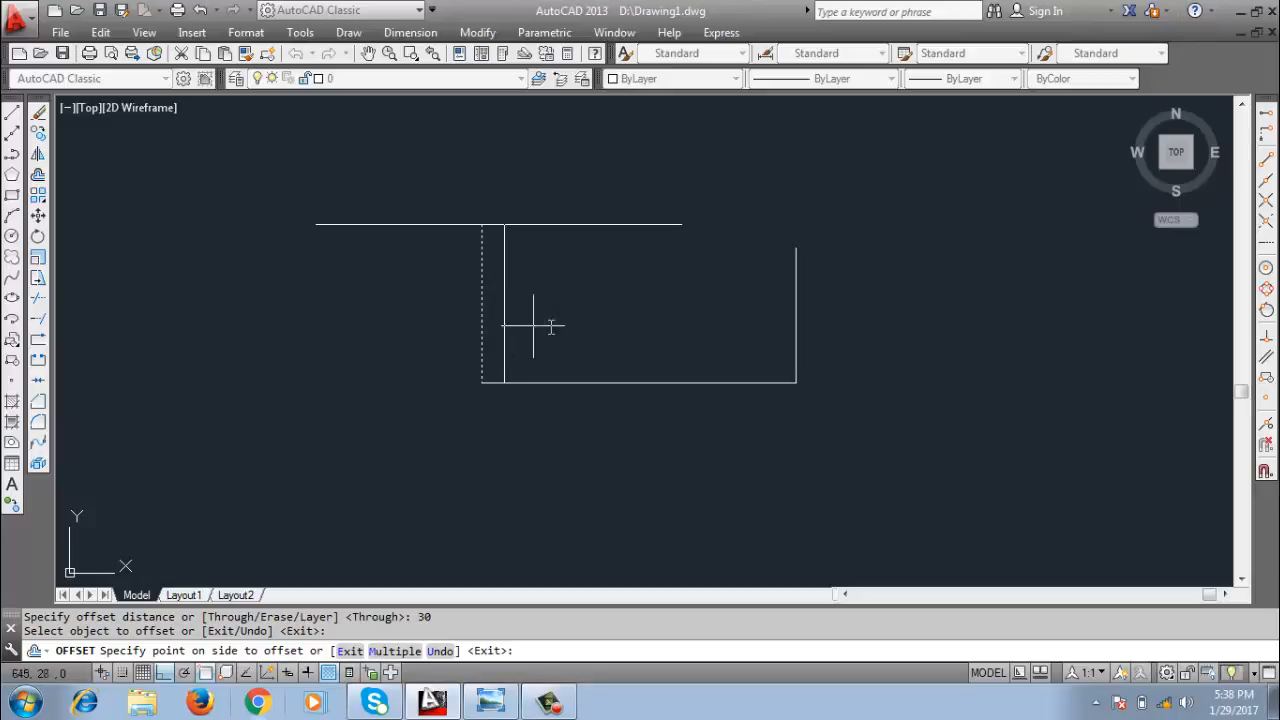
pyautogui.click(552, 325)
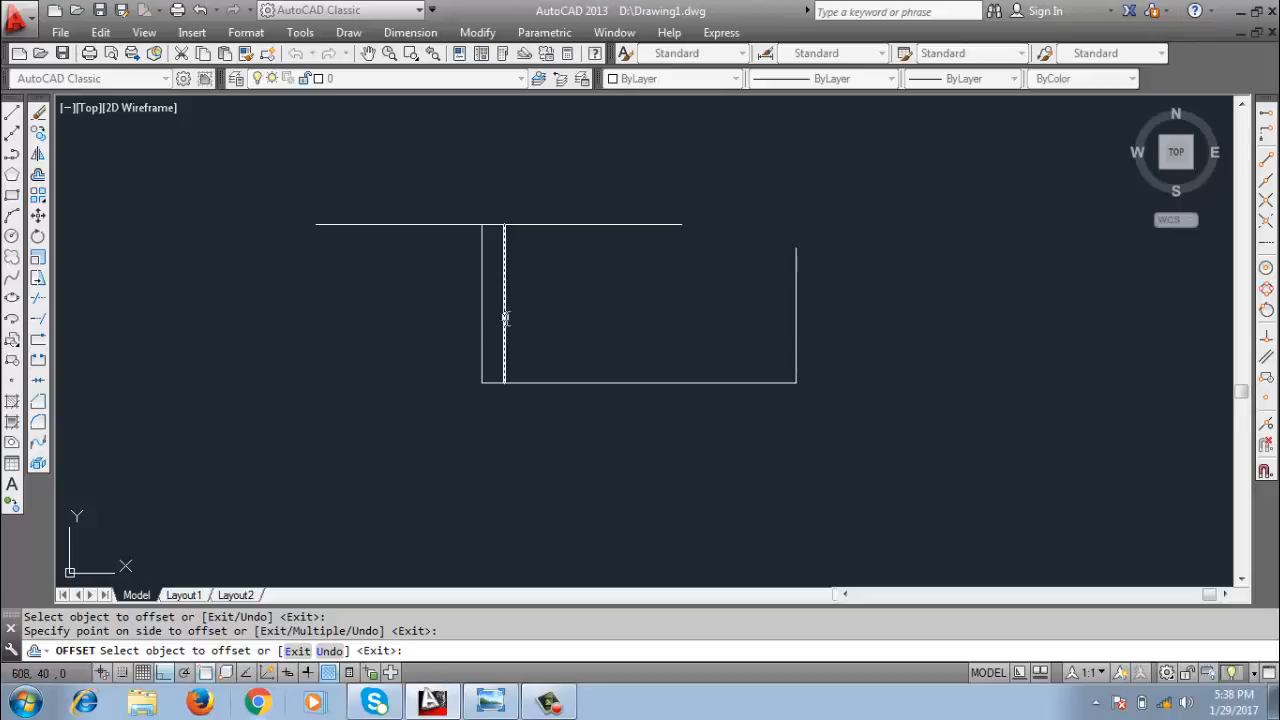
# Offset each newest vertical copy by 30 to its right to add three more parallel lines, and finish the Offset command.
pyautogui.click(505, 318)
pyautogui.click(571, 331)
pyautogui.click(527, 331)
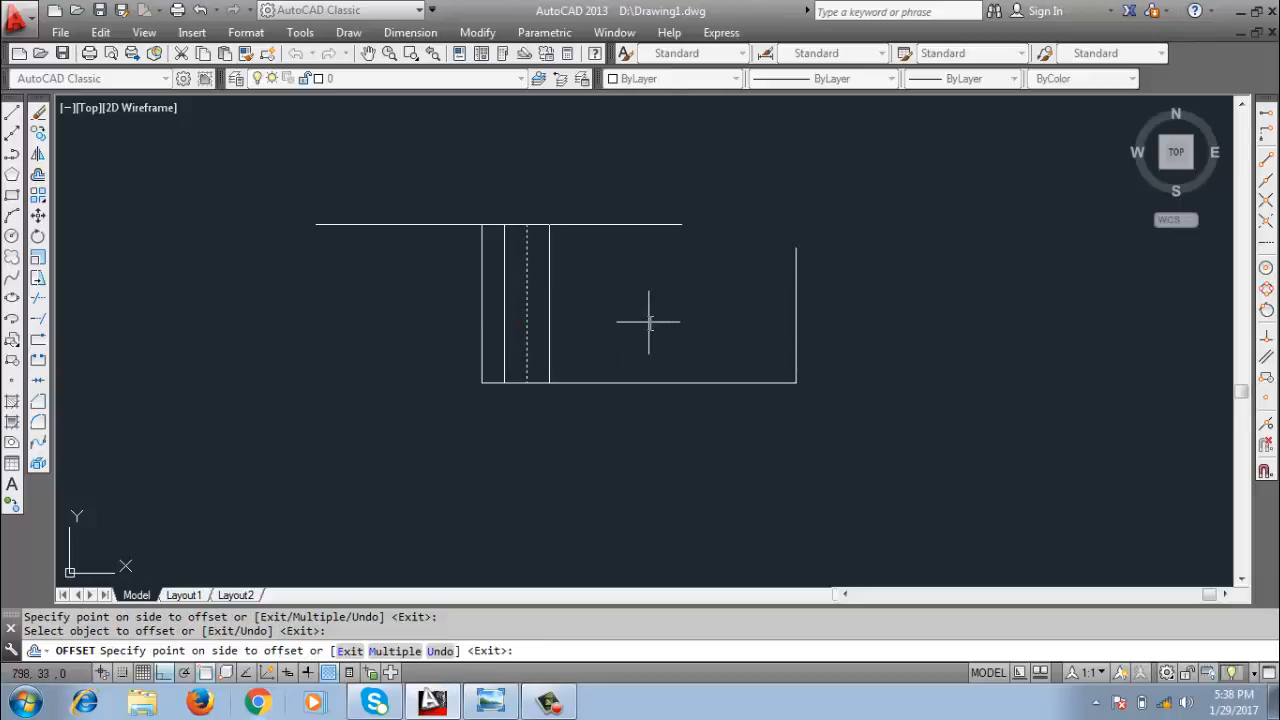
pyautogui.click(640, 322)
pyautogui.click(556, 324)
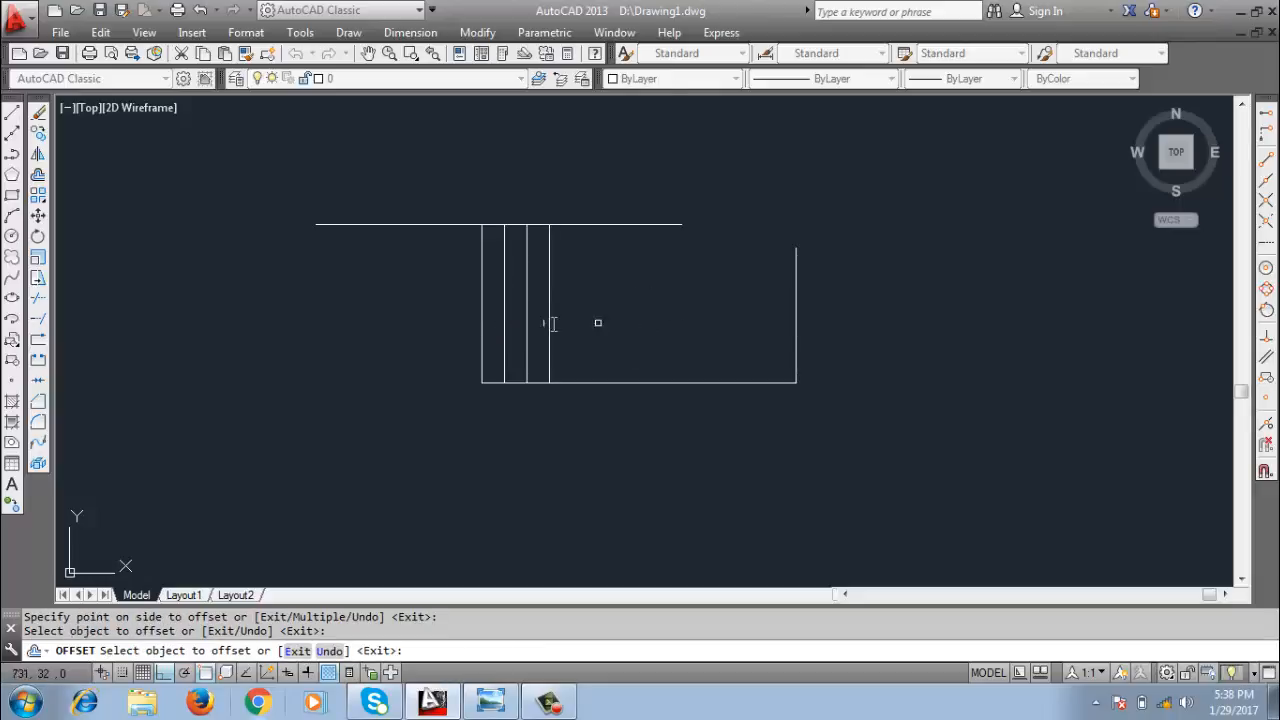
pyautogui.click(549, 318)
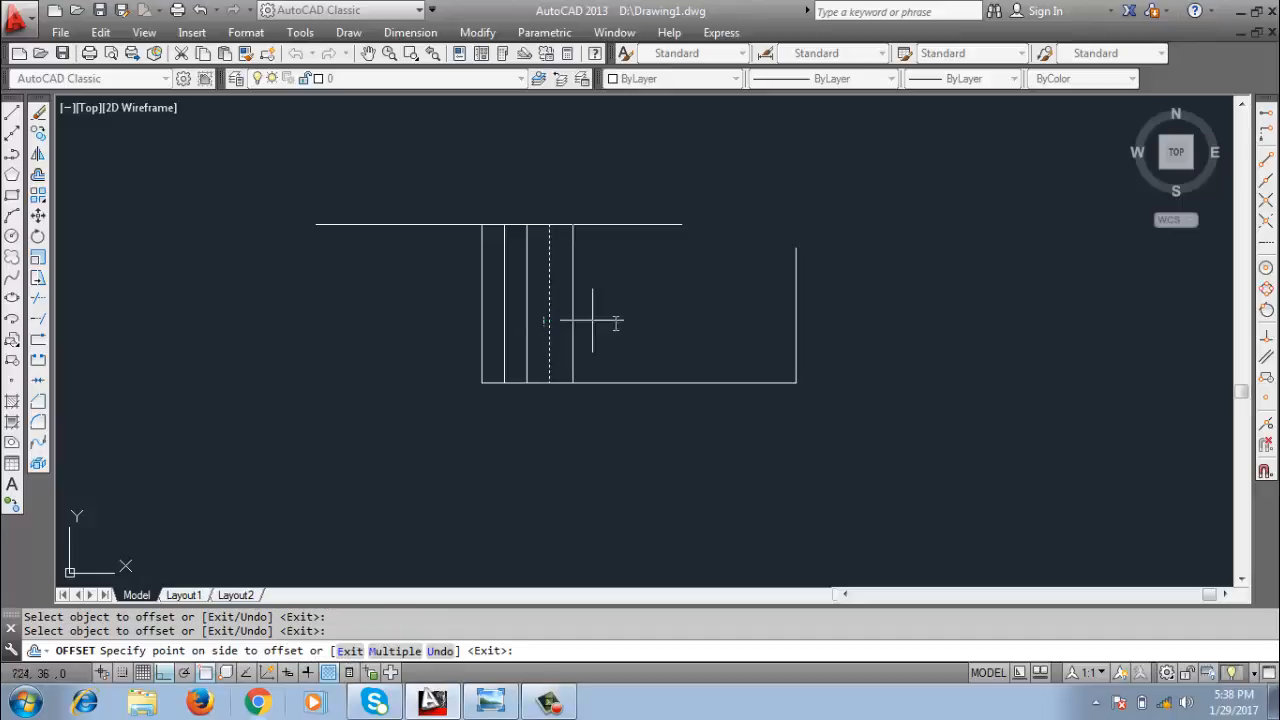
pyautogui.click(627, 322)
pyautogui.press('Return')
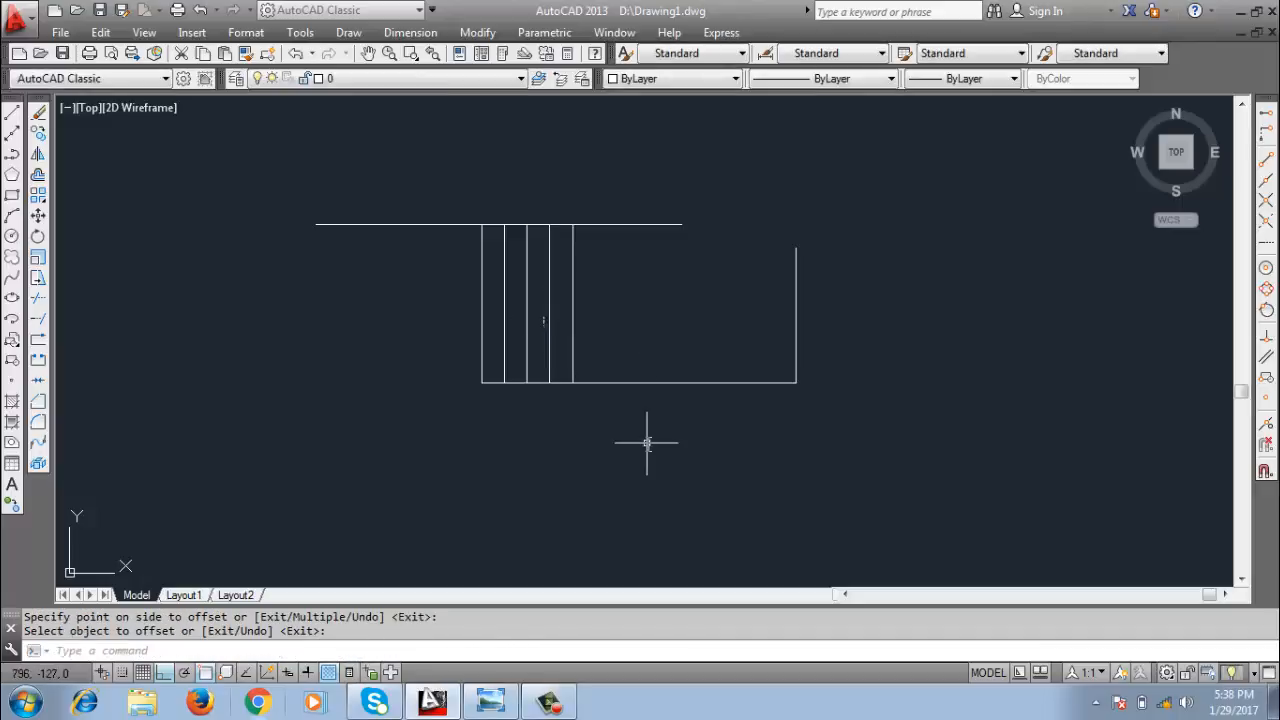
# Draw a circle just below the middle of the lower horizontal line, without touching the line.
pyautogui.write('c')
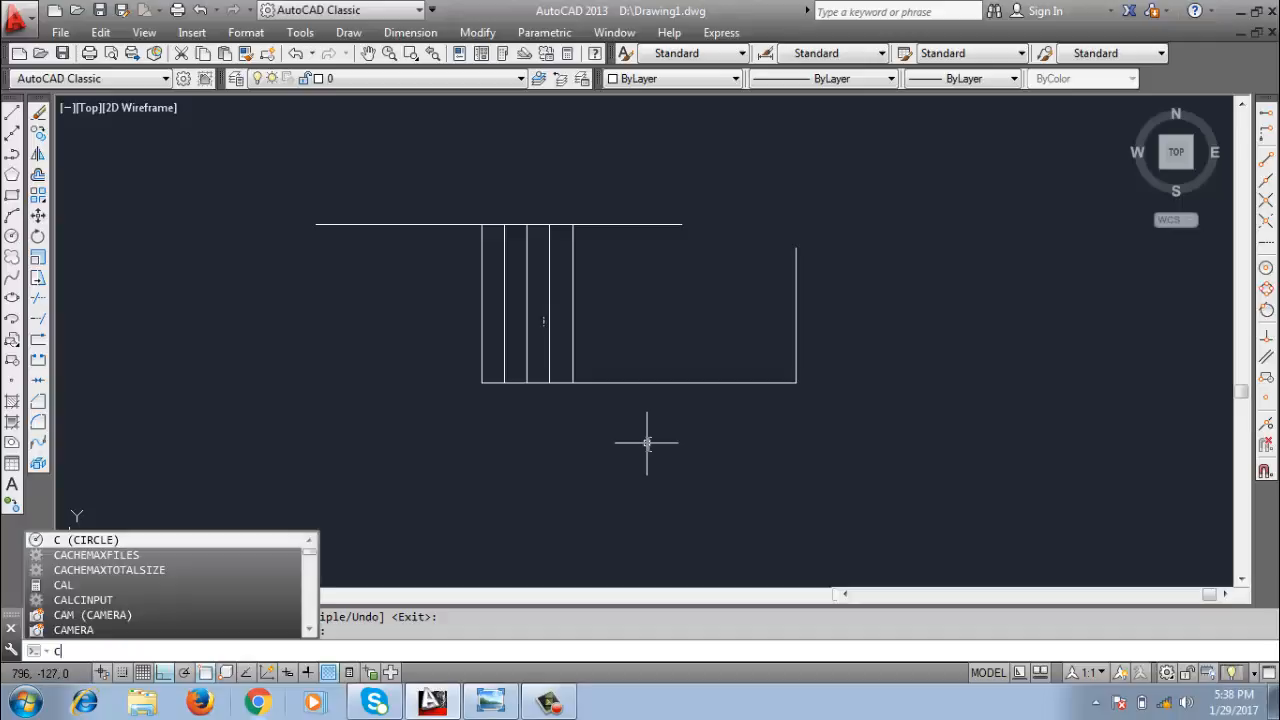
pyautogui.press('Return')
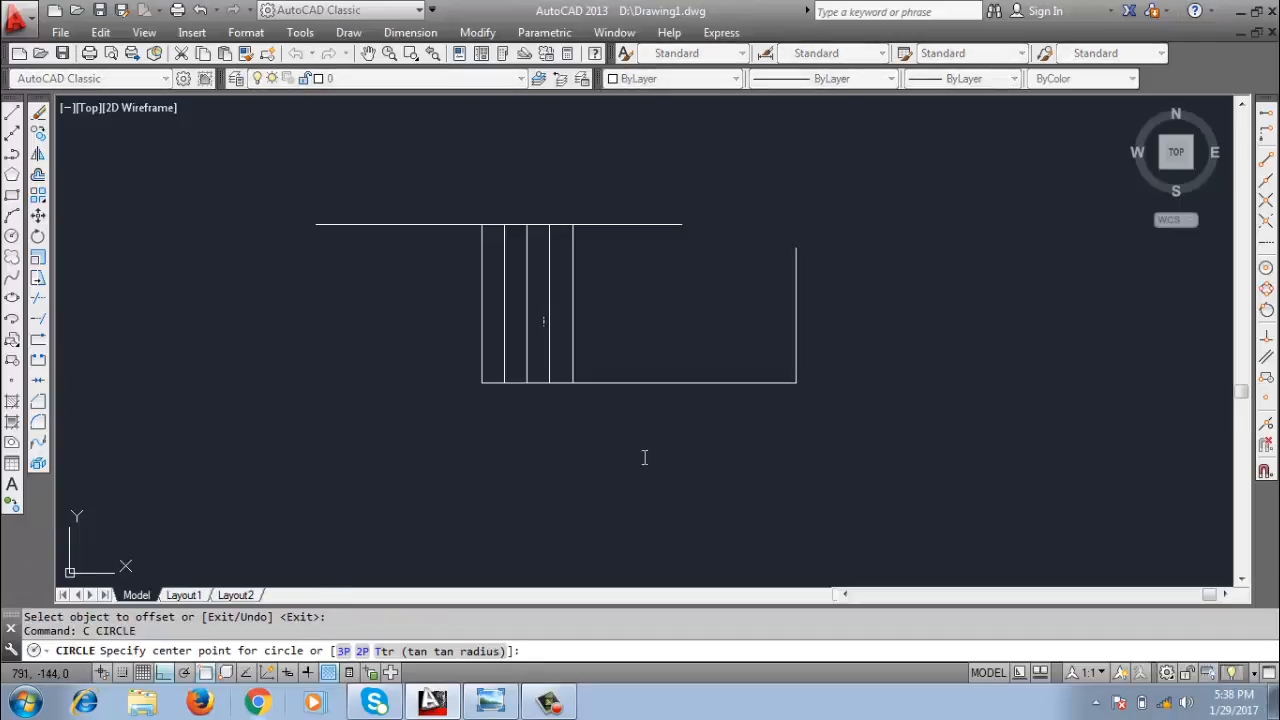
pyautogui.click(643, 456)
pyautogui.click(702, 509)
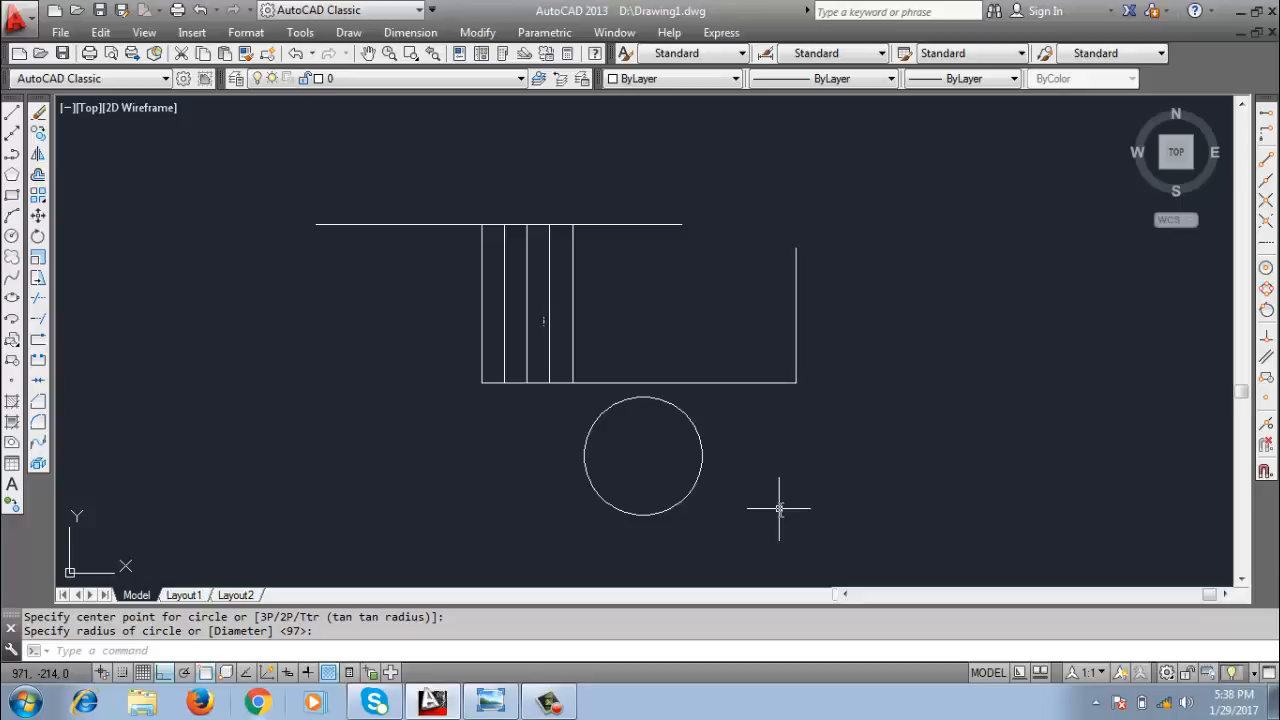
# Offset the circle outward by 30 to make a larger concentric circle, and finish the Offset command.
pyautogui.write('o')
pyautogui.press('Return')
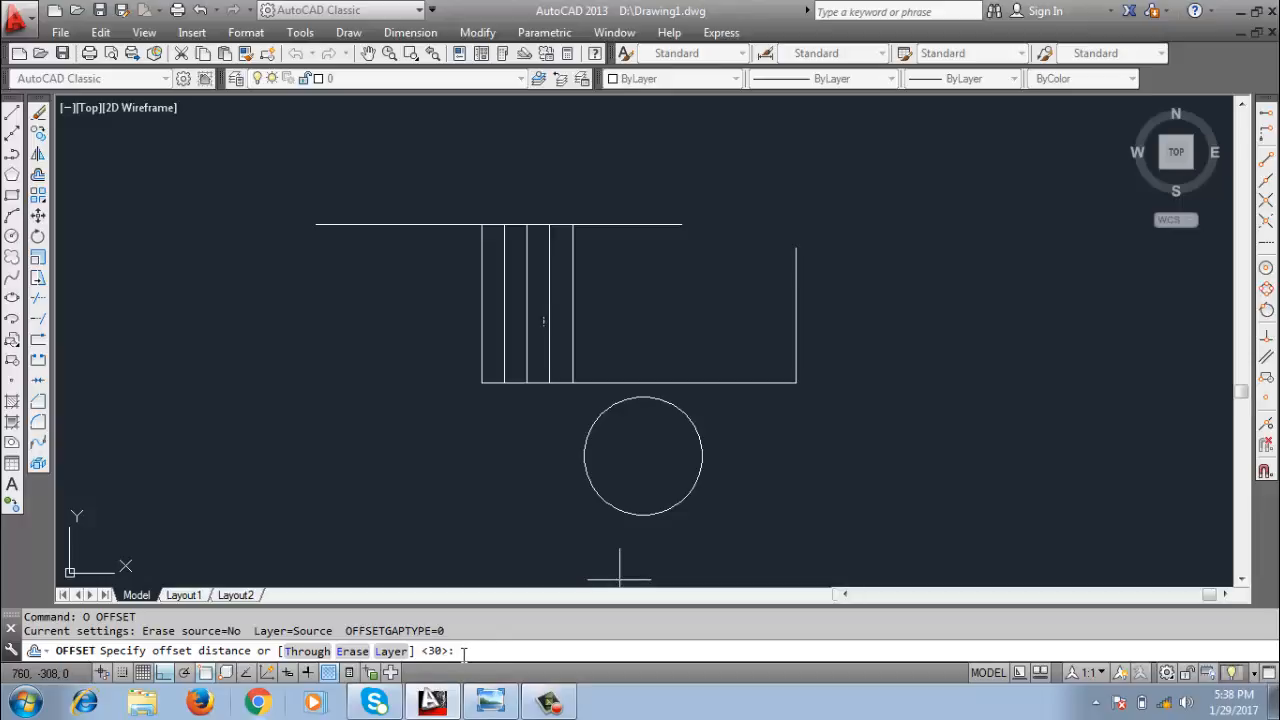
pyautogui.press('Return')
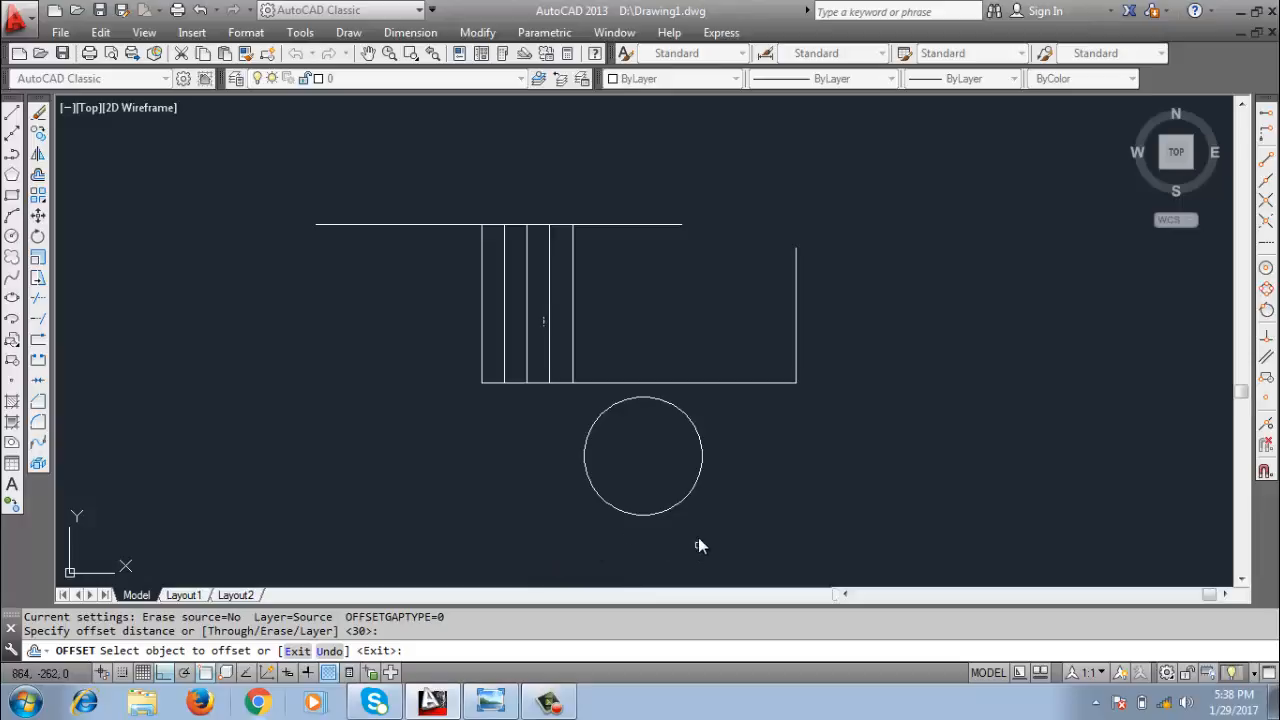
pyautogui.click(682, 503)
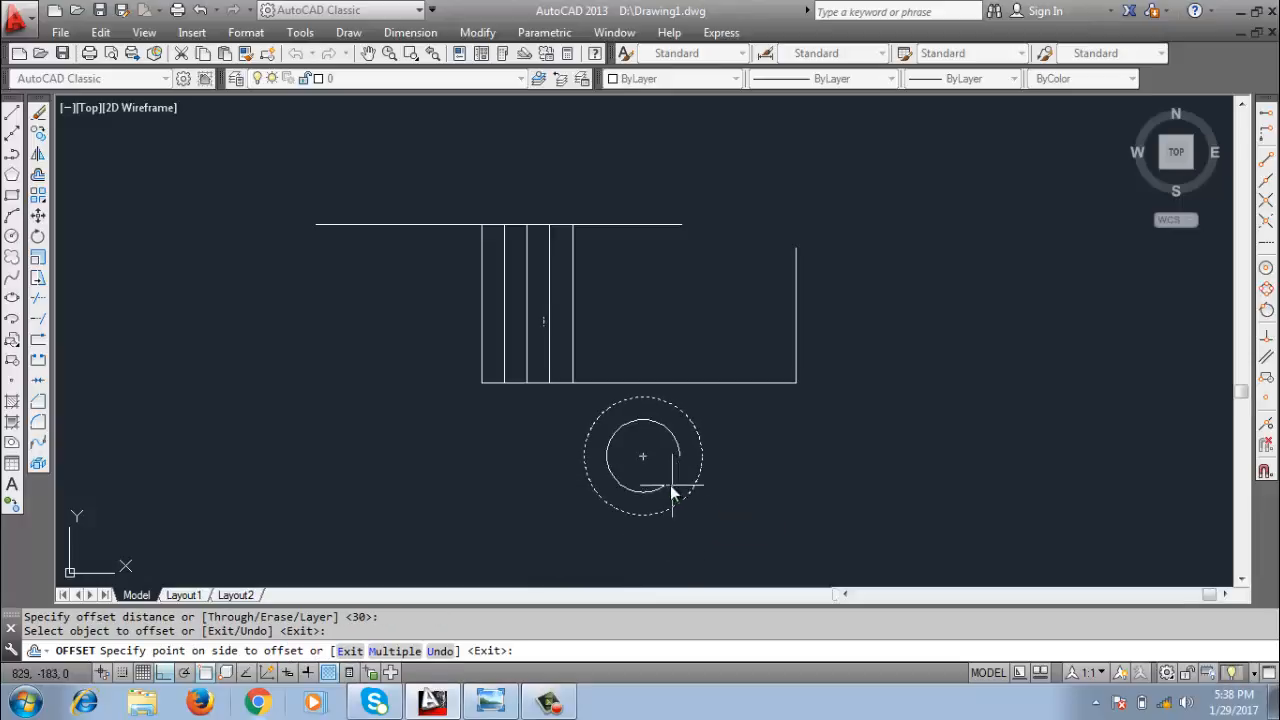
pyautogui.scroll(2, 658, 474)
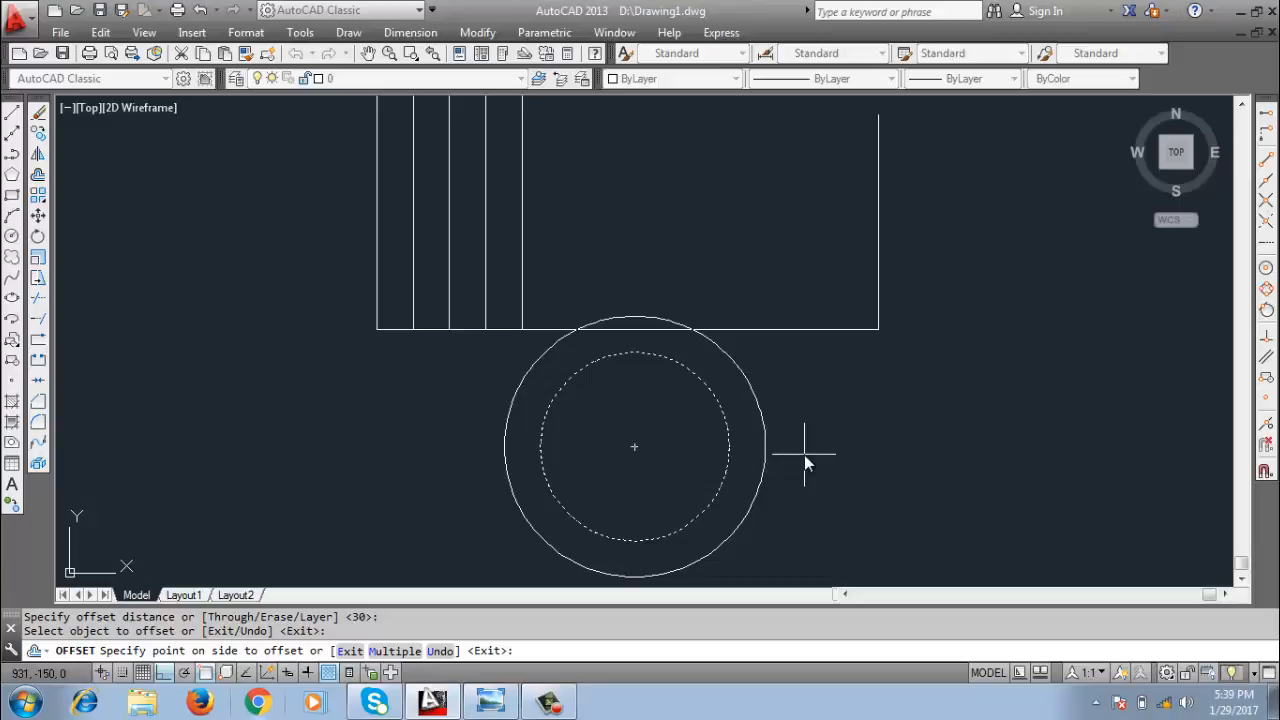
pyautogui.click(840, 470)
pyautogui.scroll(-2, 836, 470)
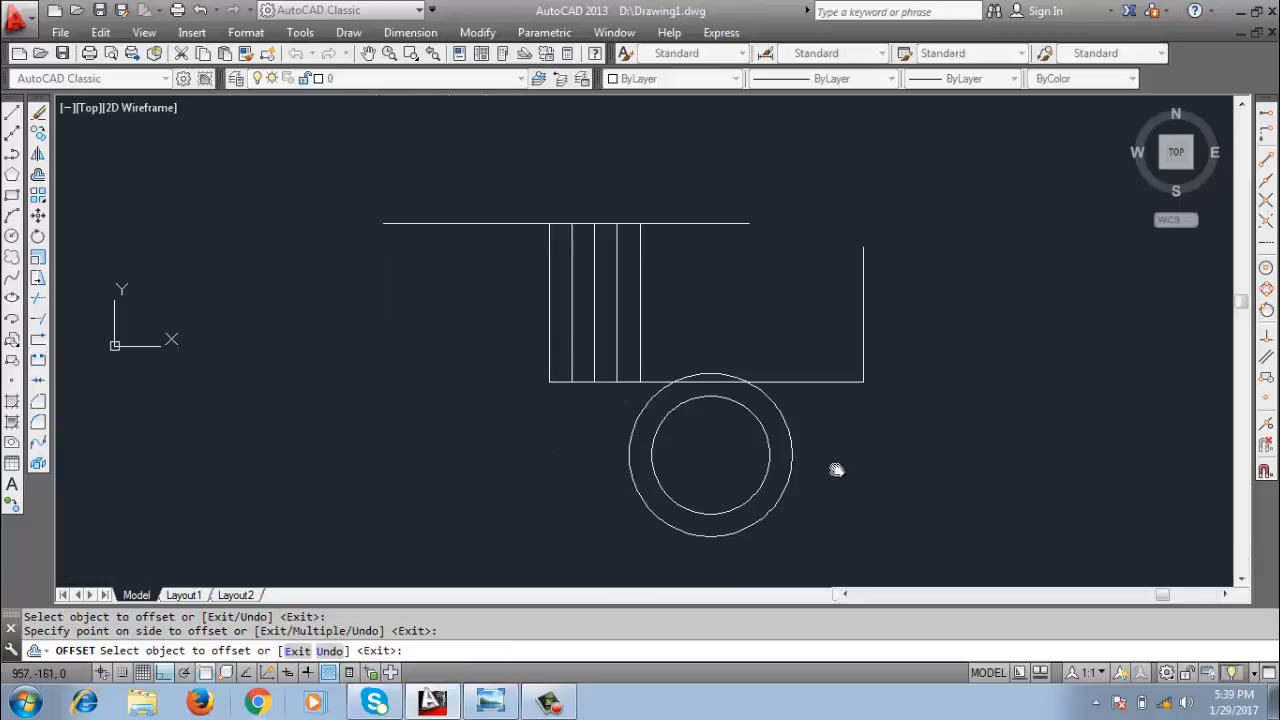
pyautogui.moveTo(836, 470)
pyautogui.mouseDown(button='middle')
pyautogui.moveTo(686, 397)
pyautogui.moveTo(682, 431)
pyautogui.mouseUp(button='middle')
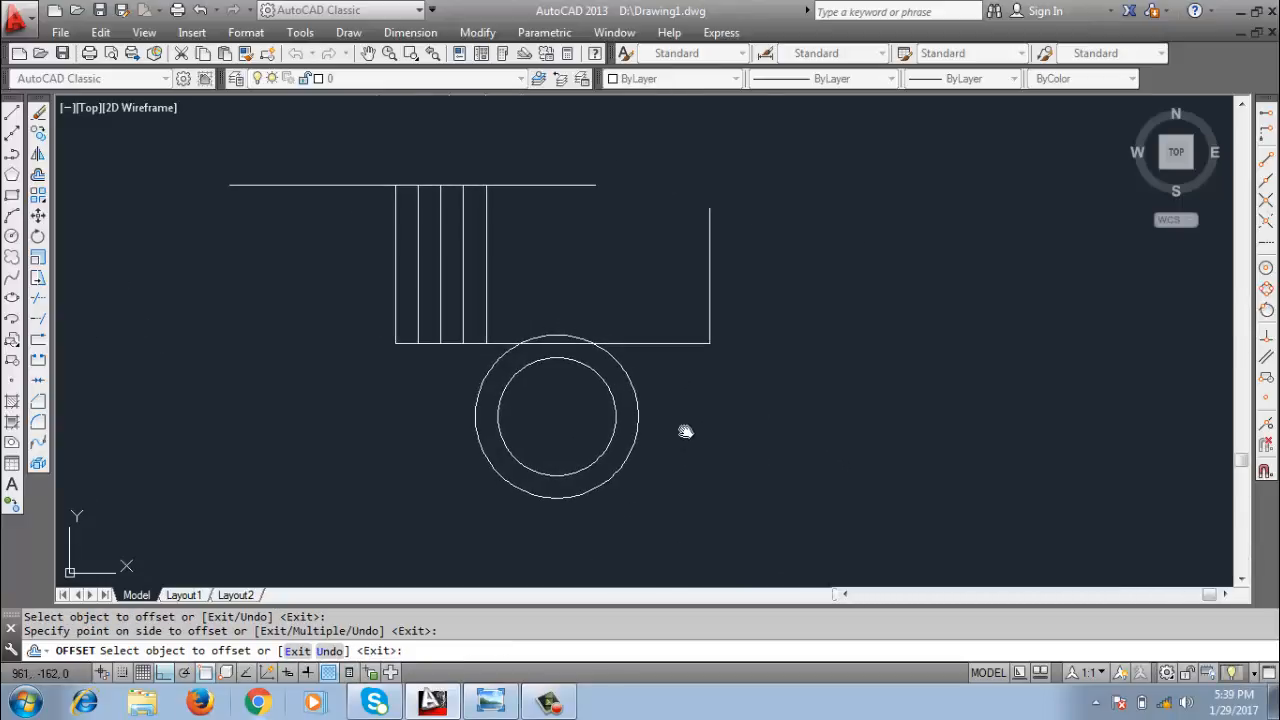
pyautogui.press('Return')
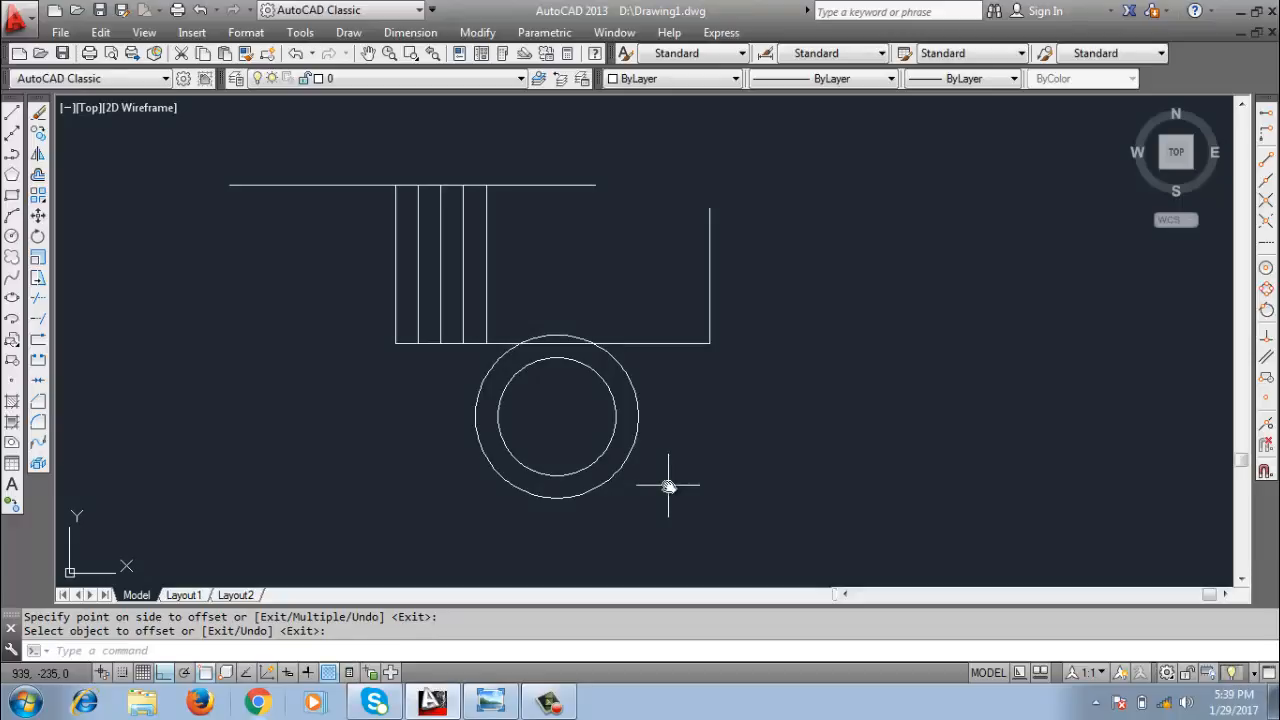
pyautogui.moveTo(617, 437); pyautogui.dragTo(783, 486, button='middle')
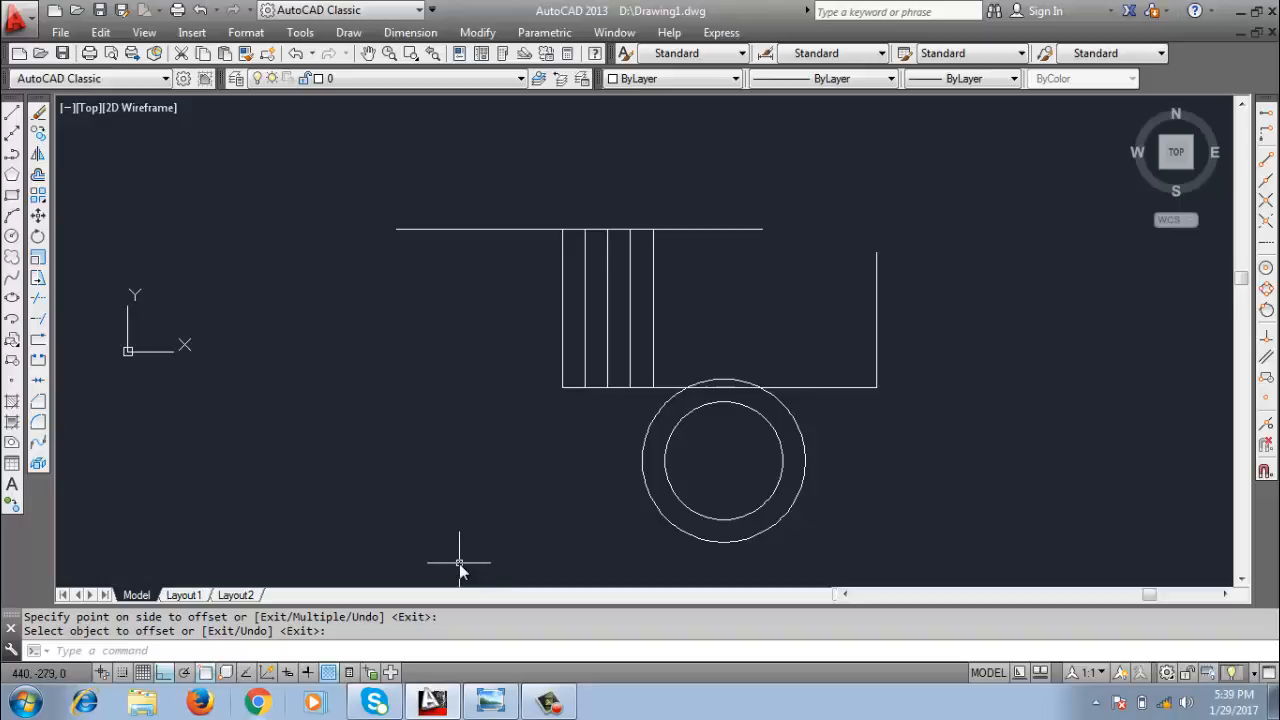
pyautogui.click(549, 703)
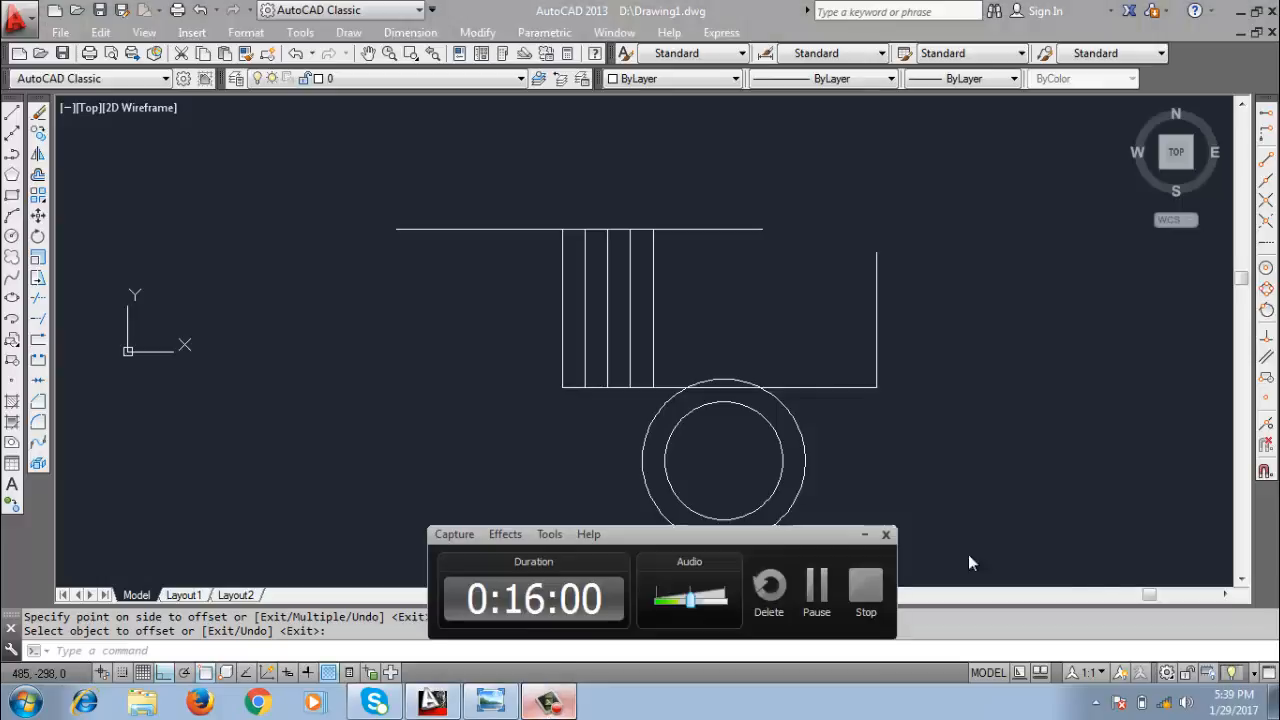